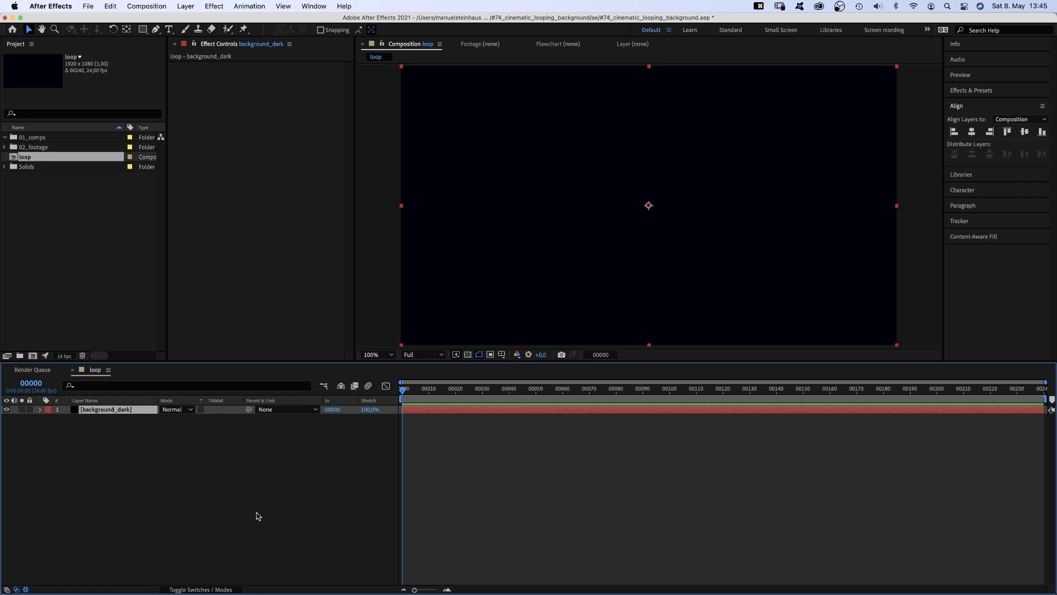
# Create a 1920 x 1080 solid named background_mid with the dark blue colour 031853
pyautogui.press('super+y')
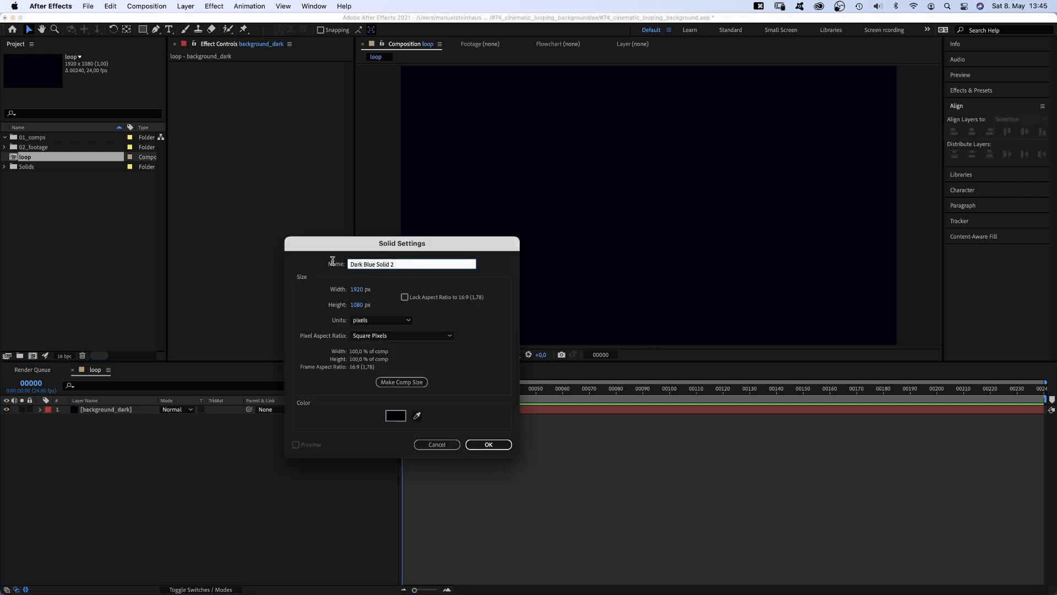
pyautogui.write('background_mid')
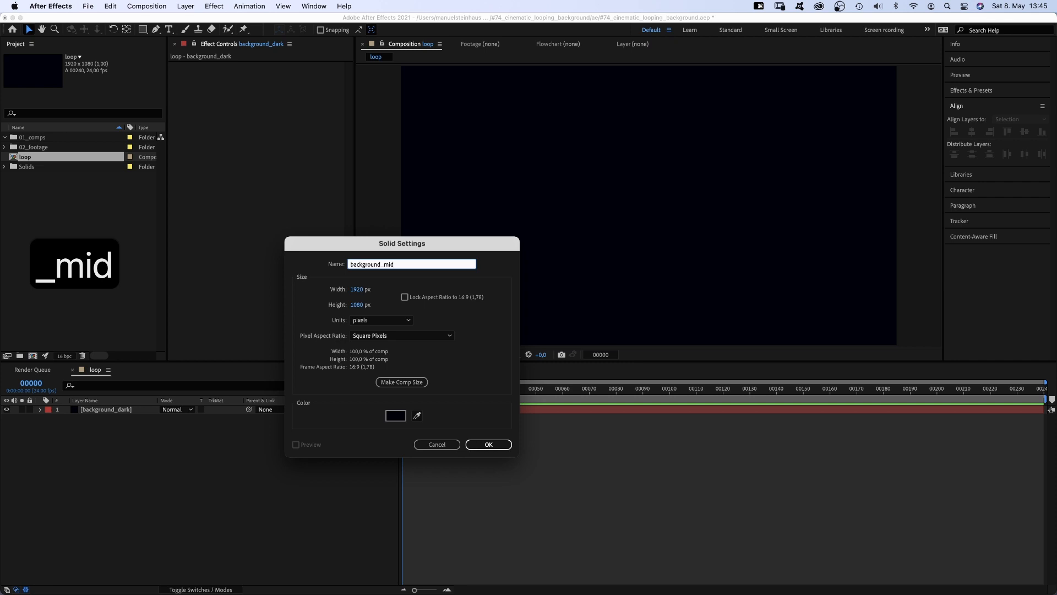
pyautogui.click(402, 415)
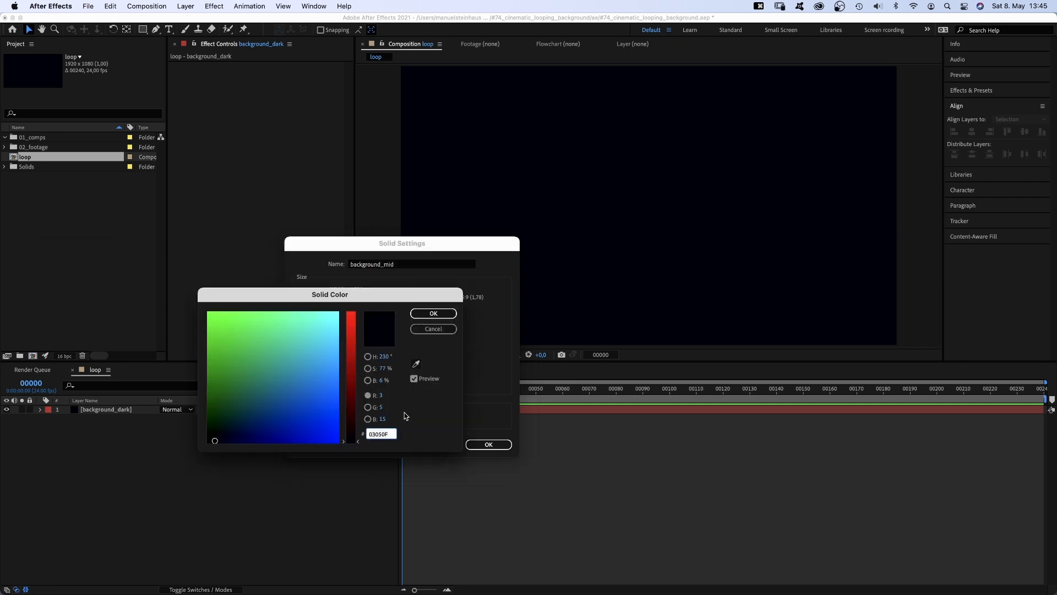
pyautogui.moveTo(307, 412)
pyautogui.mouseDown()
pyautogui.moveTo(331, 395)
pyautogui.moveTo(250, 431)
pyautogui.mouseUp()
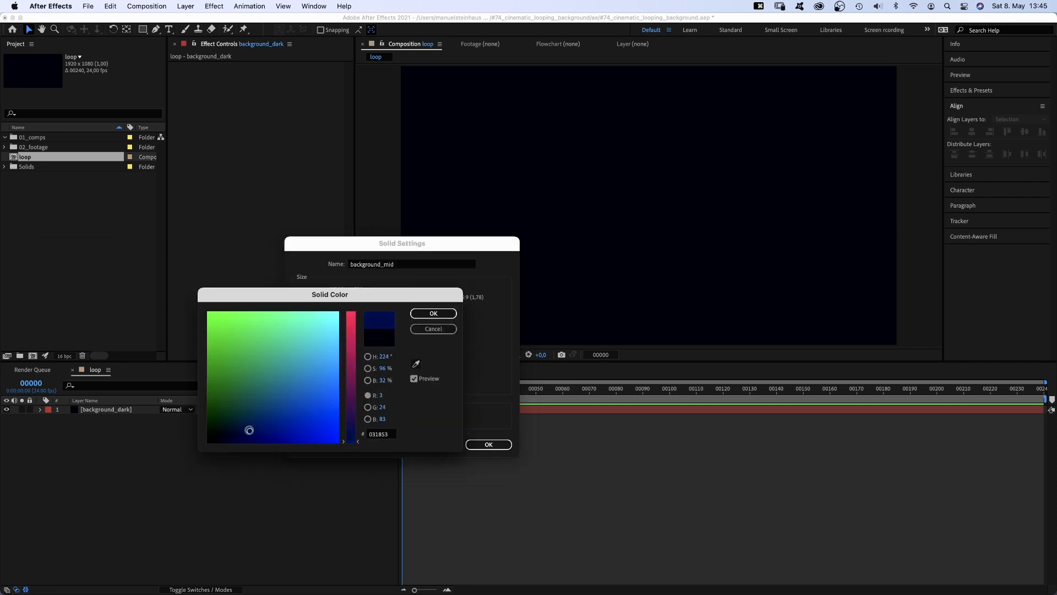
pyautogui.click(442, 314)
pyautogui.click(487, 444)
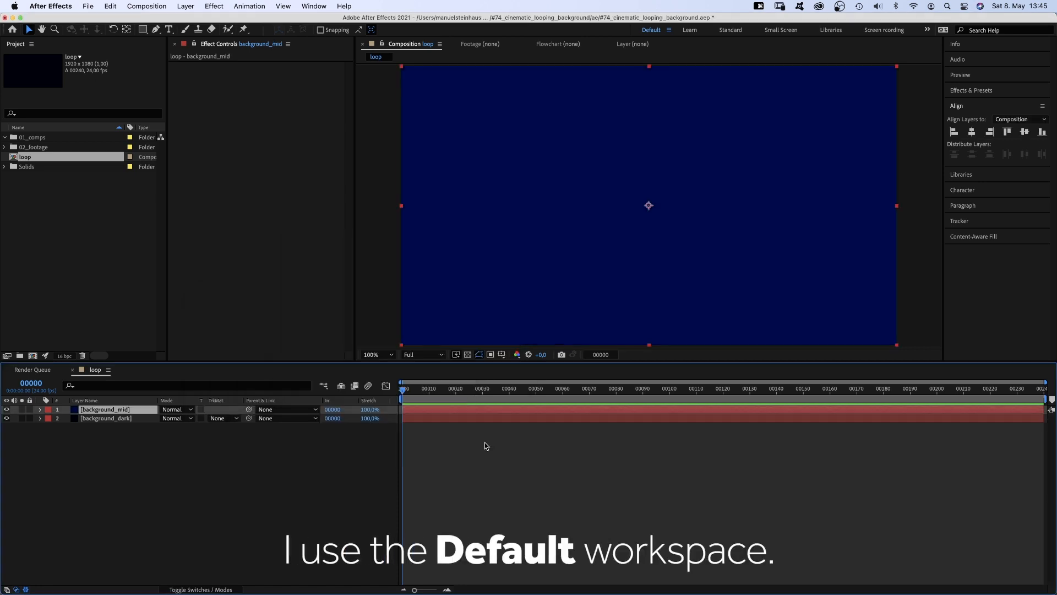
# Draw a closed, wide wavy mask with the Pen tool across the middle of the background_mid solid
pyautogui.click(157, 29)
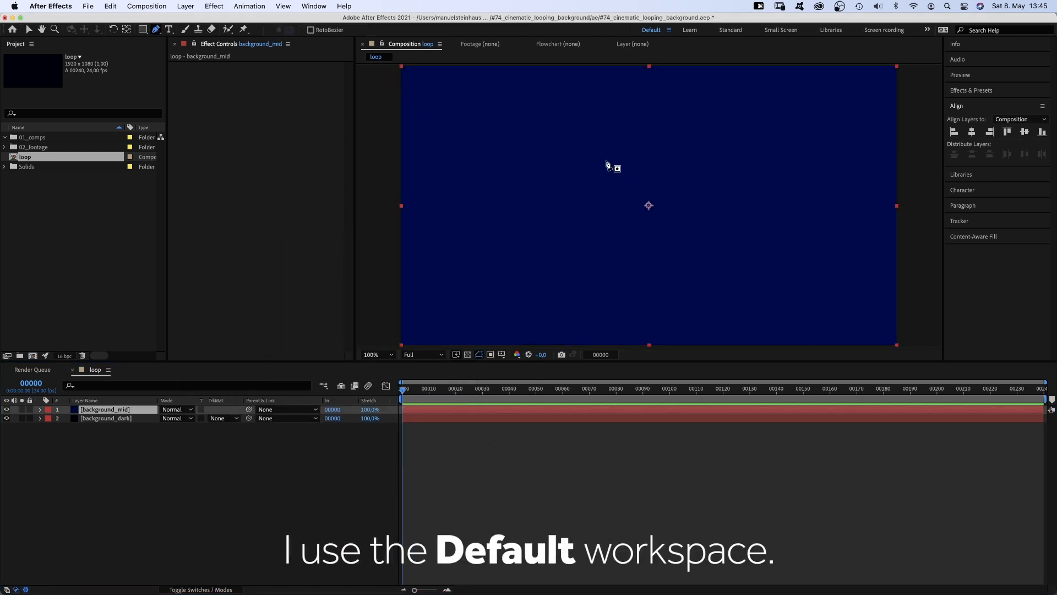
pyautogui.moveTo(603, 166); pyautogui.dragTo(615, 165)
pyautogui.moveTo(540, 170); pyautogui.dragTo(462, 189)
pyautogui.moveTo(454, 226); pyautogui.dragTo(535, 248)
pyautogui.moveTo(630, 230); pyautogui.dragTo(640, 230)
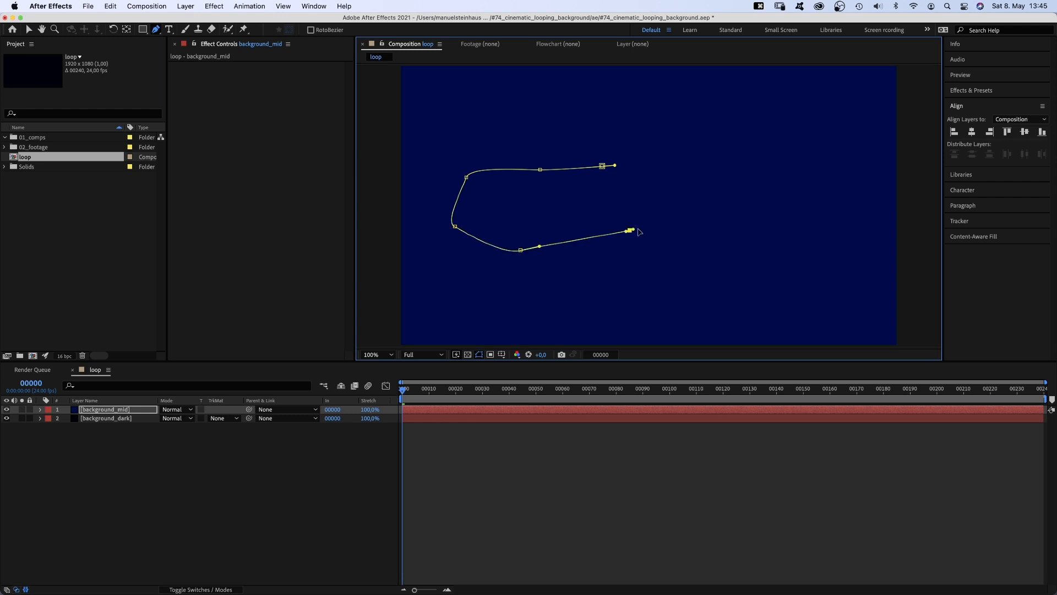
pyautogui.moveTo(732, 240); pyautogui.dragTo(744, 239)
pyautogui.moveTo(810, 230); pyautogui.dragTo(846, 198)
pyautogui.moveTo(807, 169); pyautogui.dragTo(778, 175)
pyautogui.moveTo(685, 164); pyautogui.dragTo(669, 162)
pyautogui.click(602, 166)
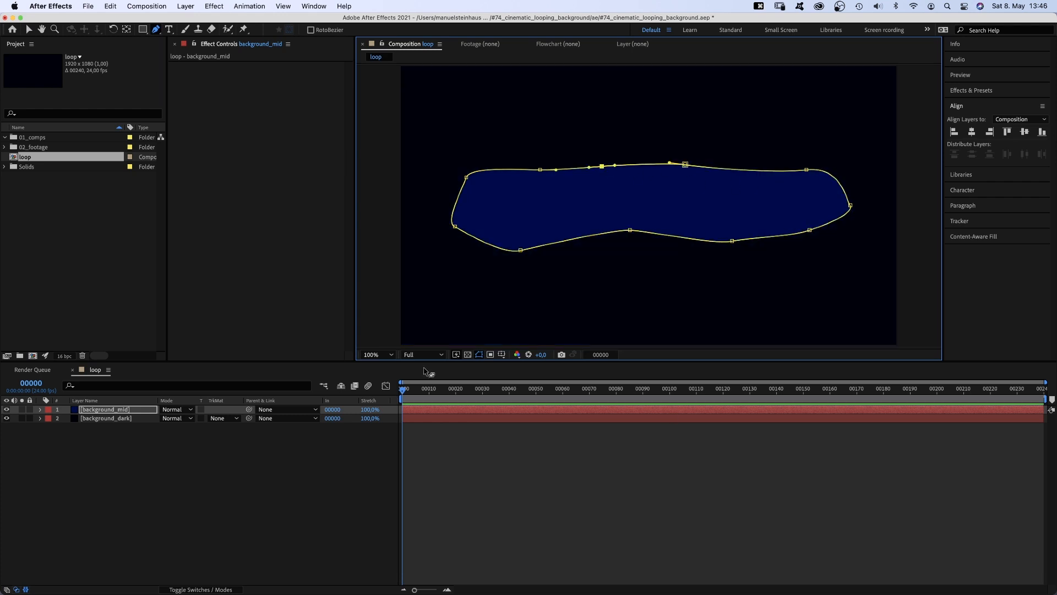
# Set the Mask Feather of background_mid to 600 pixels
pyautogui.click(113, 413)
pyautogui.press('m')
pyautogui.press('m')
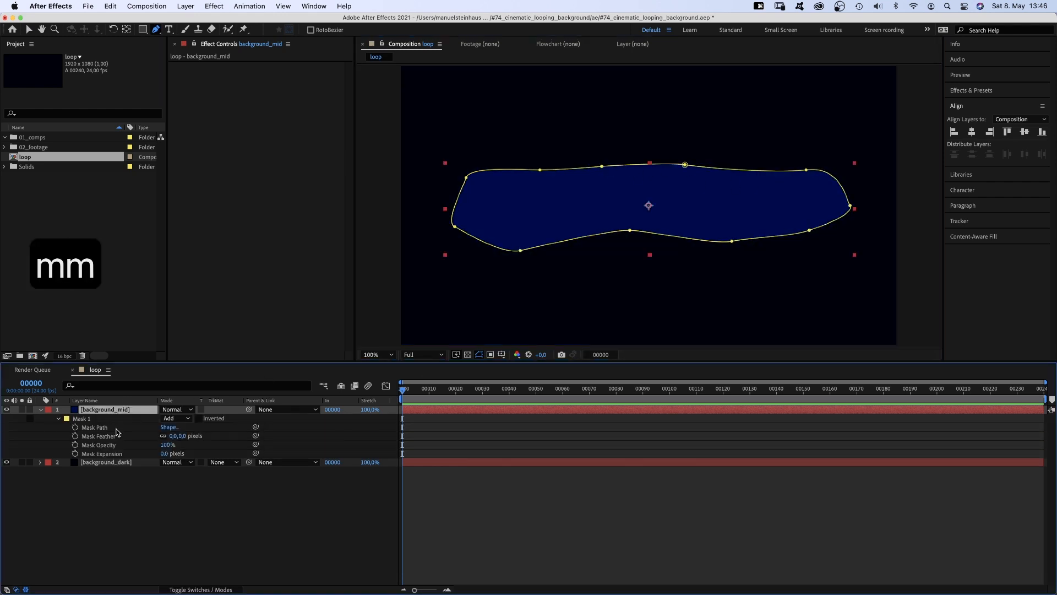
pyautogui.click(171, 436)
pyautogui.write('600')
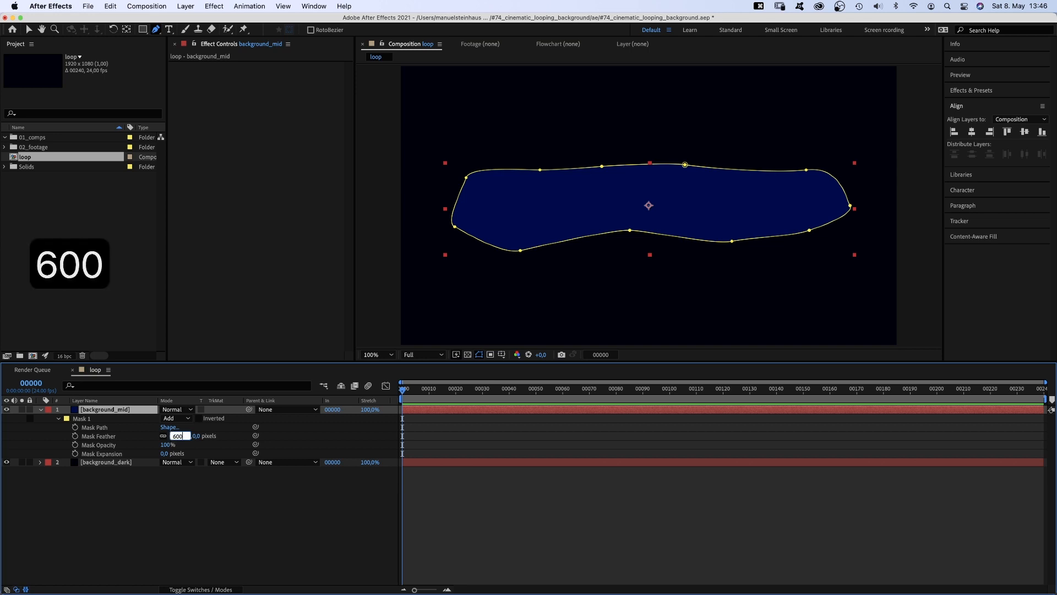
pyautogui.press('Return')
# Create a 1920 x 1080 solid named background_bright with the bright blue colour 0372FF
pyautogui.click(252, 533)
pyautogui.press('super+y')
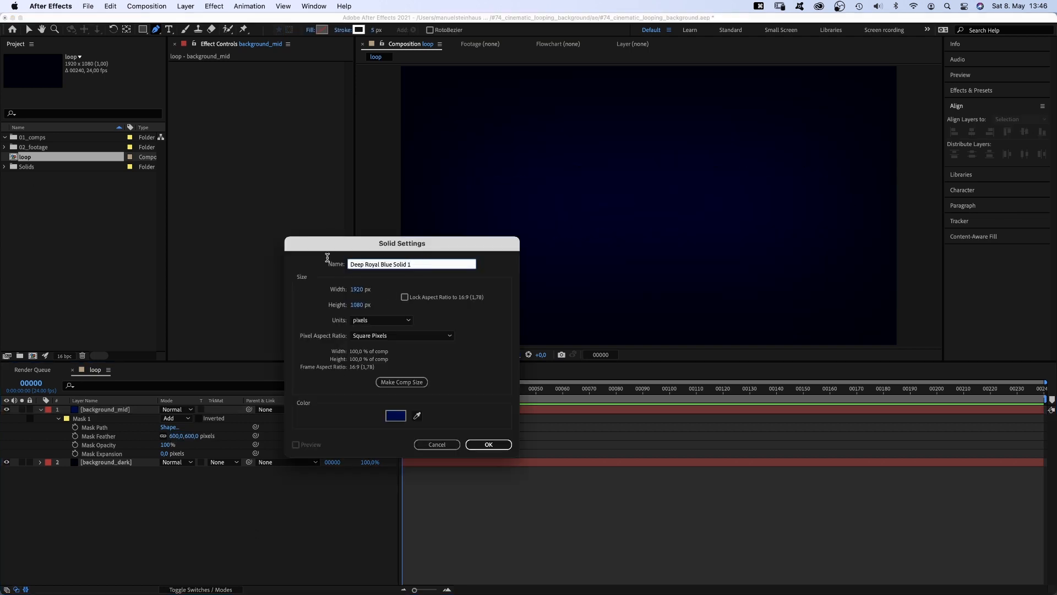
pyautogui.write('background_')
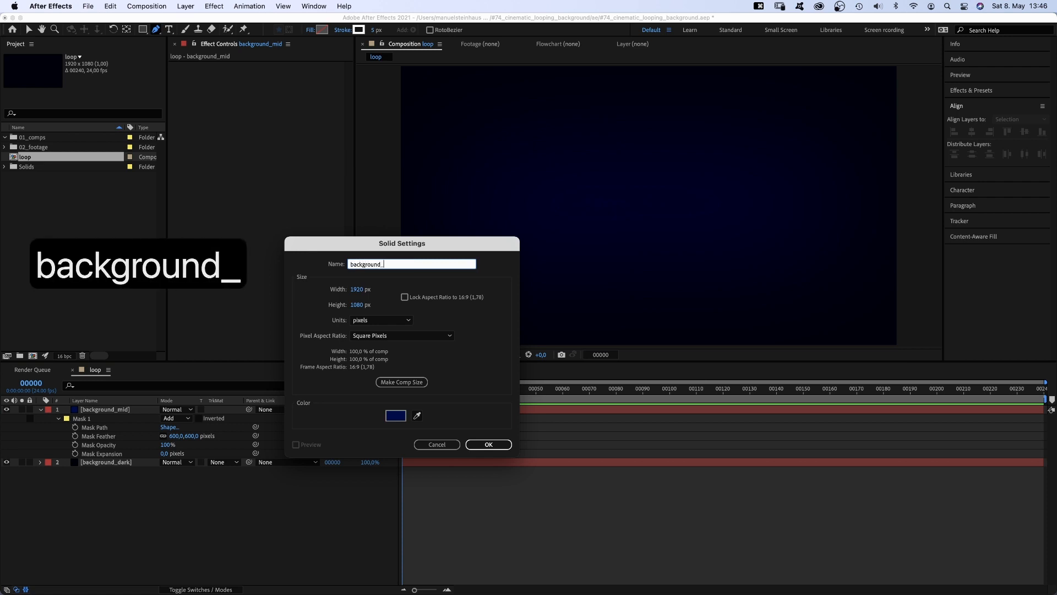
pyautogui.write('bright')
pyautogui.click(395, 416)
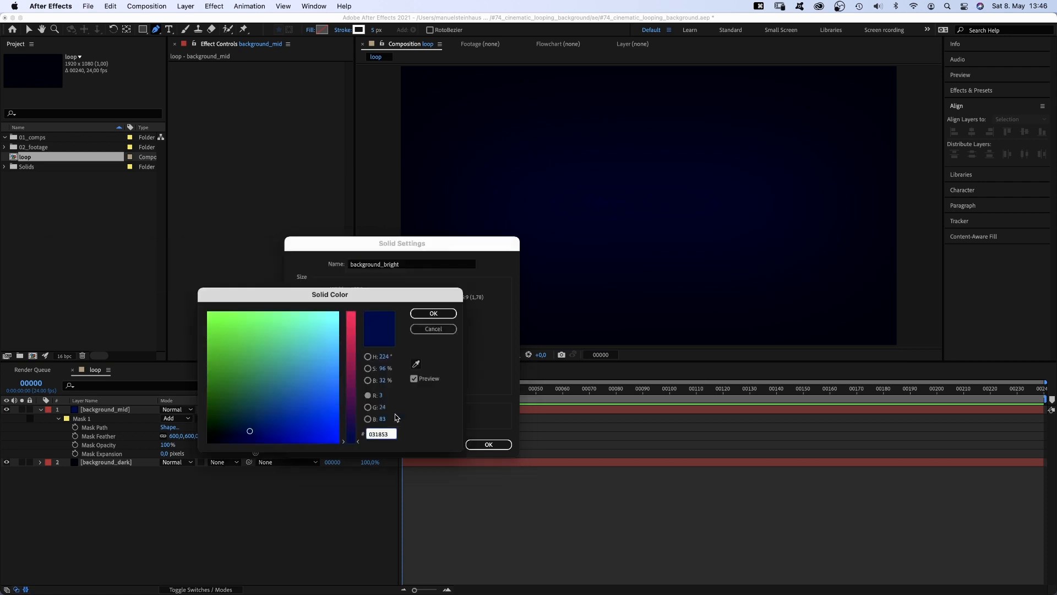
pyautogui.moveTo(314, 382); pyautogui.dragTo(340, 383)
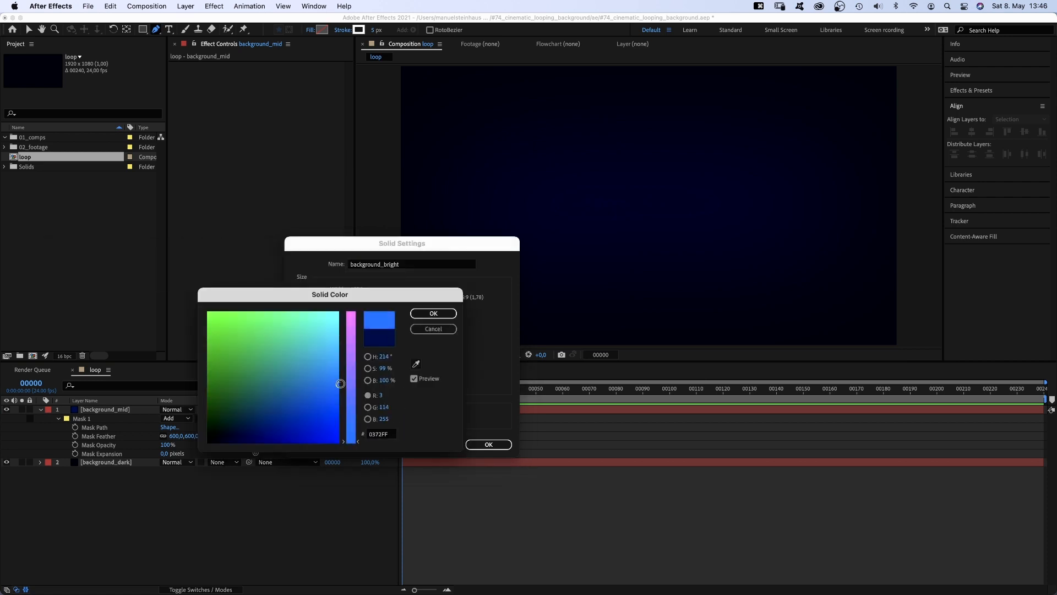
pyautogui.click(439, 312)
pyautogui.click(489, 443)
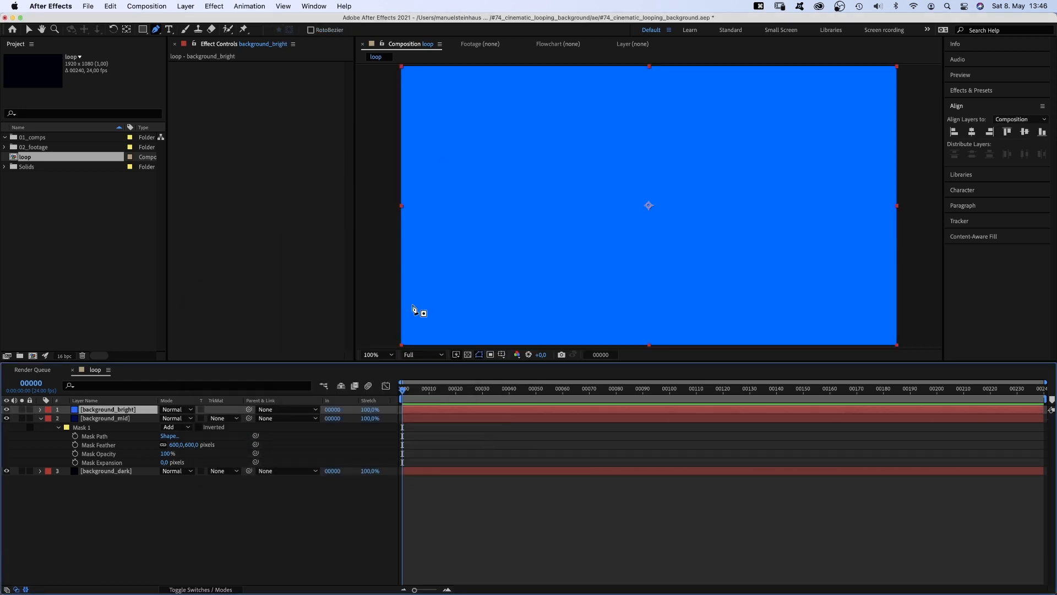
# Draw a closed irregular mask on background_bright, narrow at the frame's upper edge and widening below the centre
pyautogui.click(607, 67)
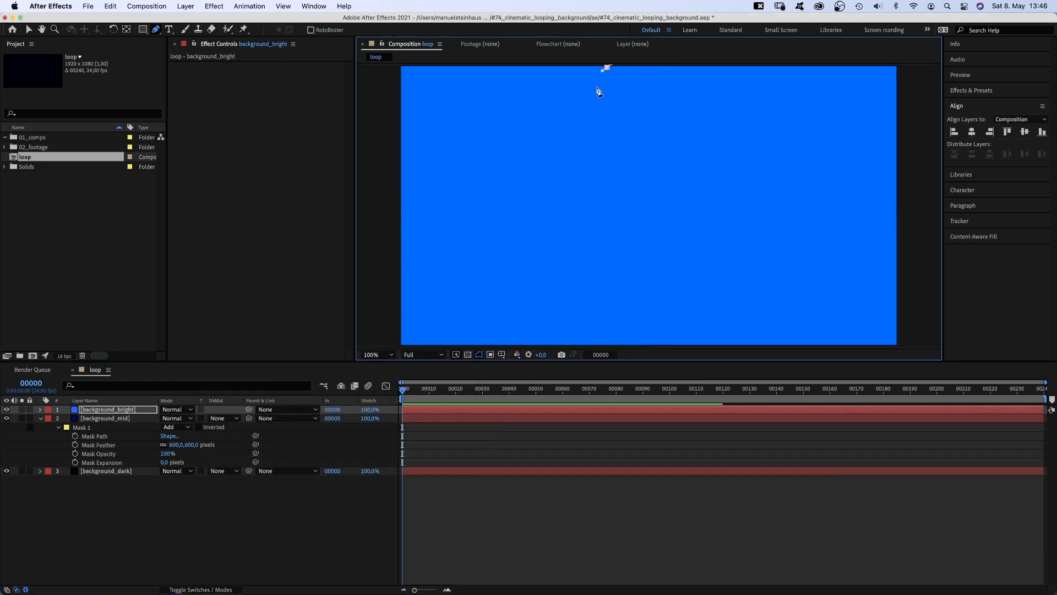
pyautogui.click(589, 100)
pyautogui.click(590, 144)
pyautogui.click(576, 185)
pyautogui.moveTo(574, 234); pyautogui.dragTo(586, 238)
pyautogui.click(646, 242)
pyautogui.click(707, 230)
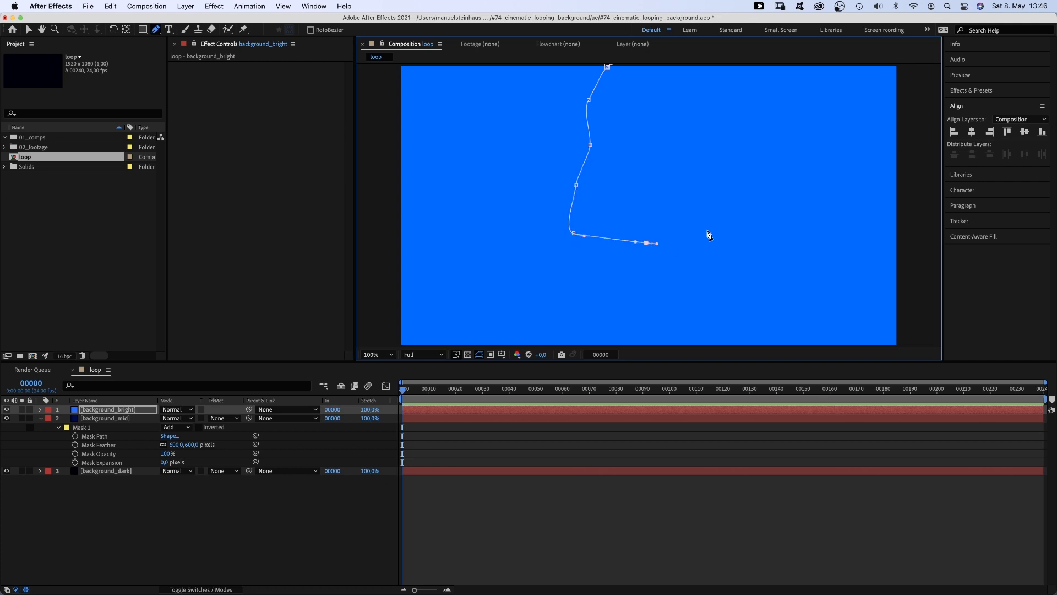
pyautogui.click(723, 195)
pyautogui.click(693, 145)
pyautogui.click(646, 118)
pyautogui.moveTo(652, 80); pyautogui.dragTo(639, 74)
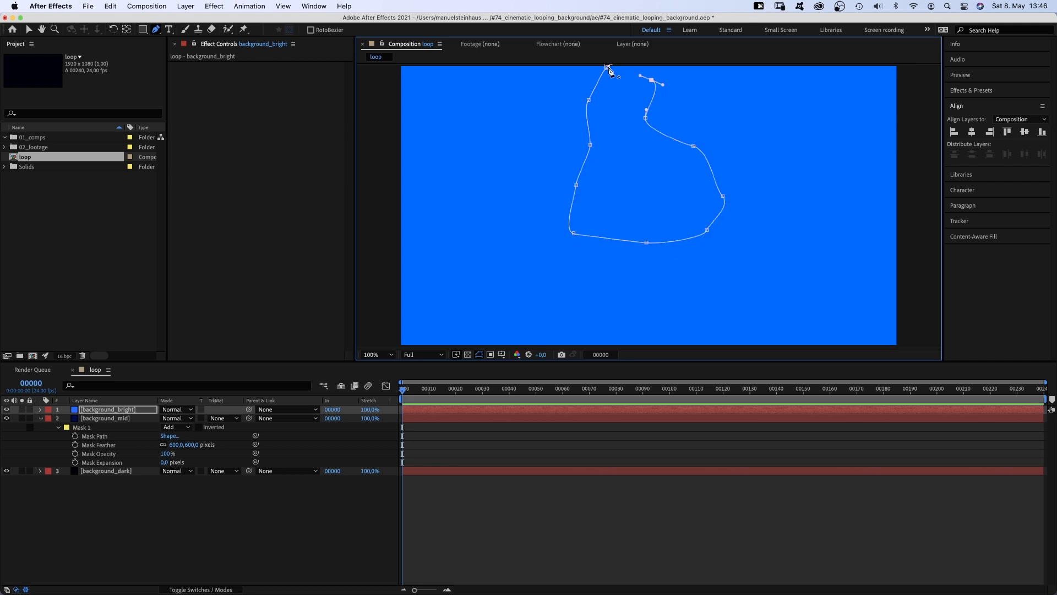
pyautogui.click(607, 66)
# Set the Mask Feather of background_bright to 1000 pixels and toggle the layer's visibility
pyautogui.press('m')
pyautogui.press('m')
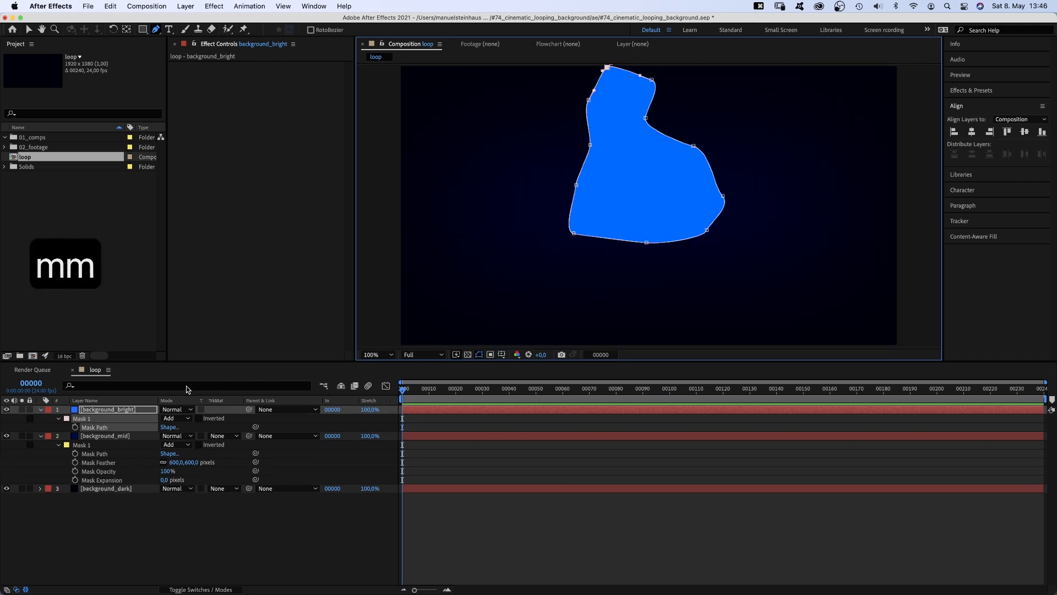
pyautogui.click(173, 436)
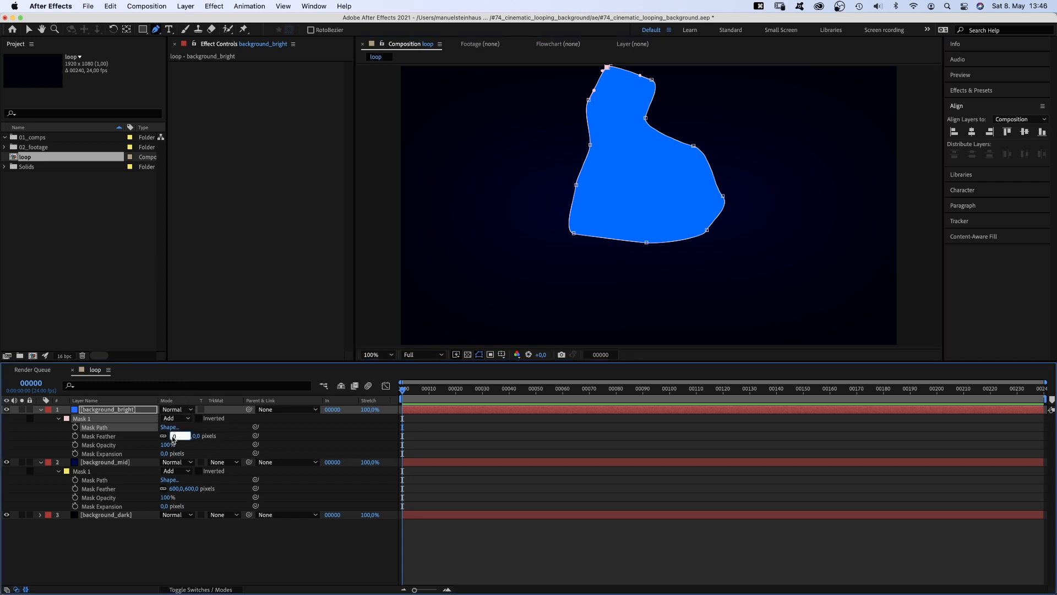
pyautogui.write('1000')
pyautogui.press('Return')
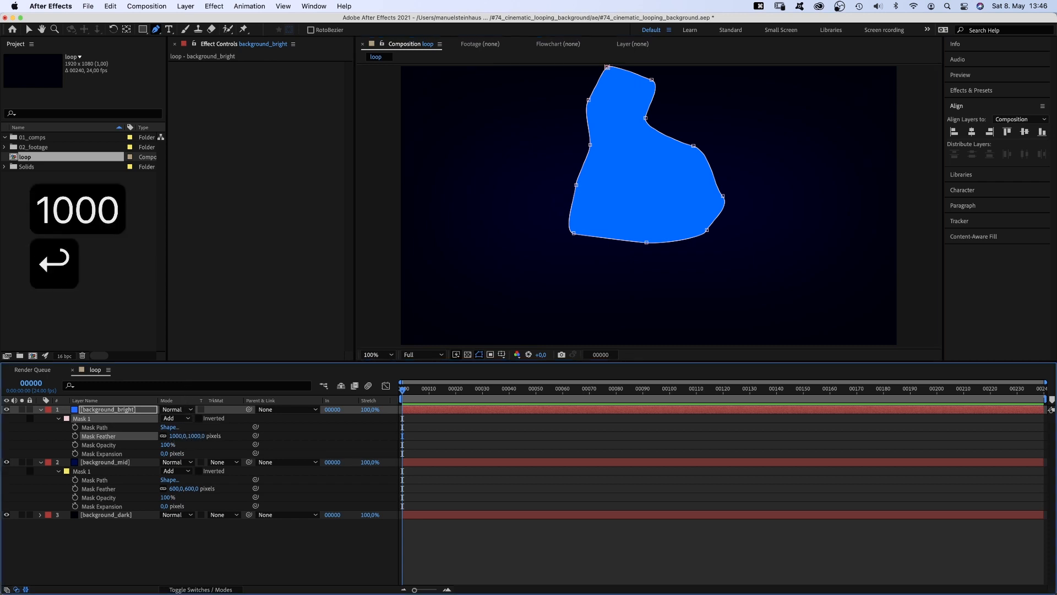
pyautogui.click(8, 409)
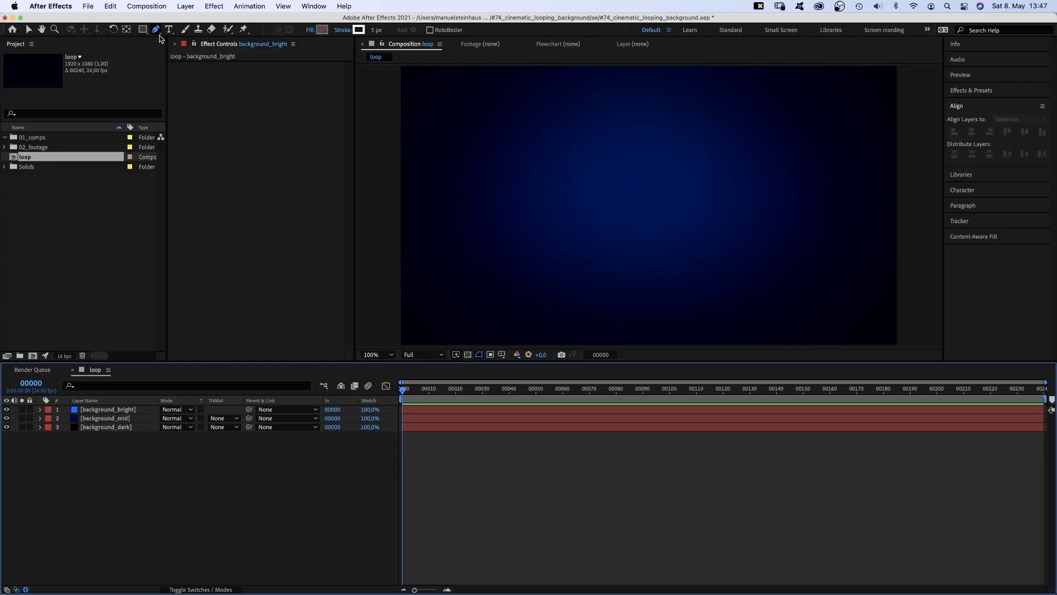
# With no layer selected, draw a three-point curved line across the frame's middle, extending past both side edges
pyautogui.click(158, 30)
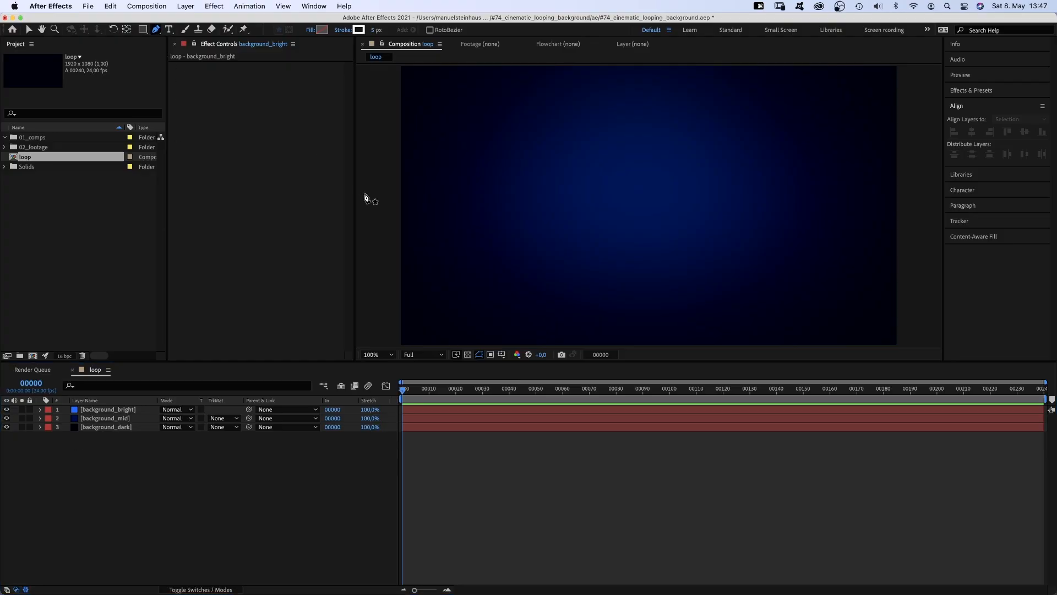
pyautogui.click(380, 218)
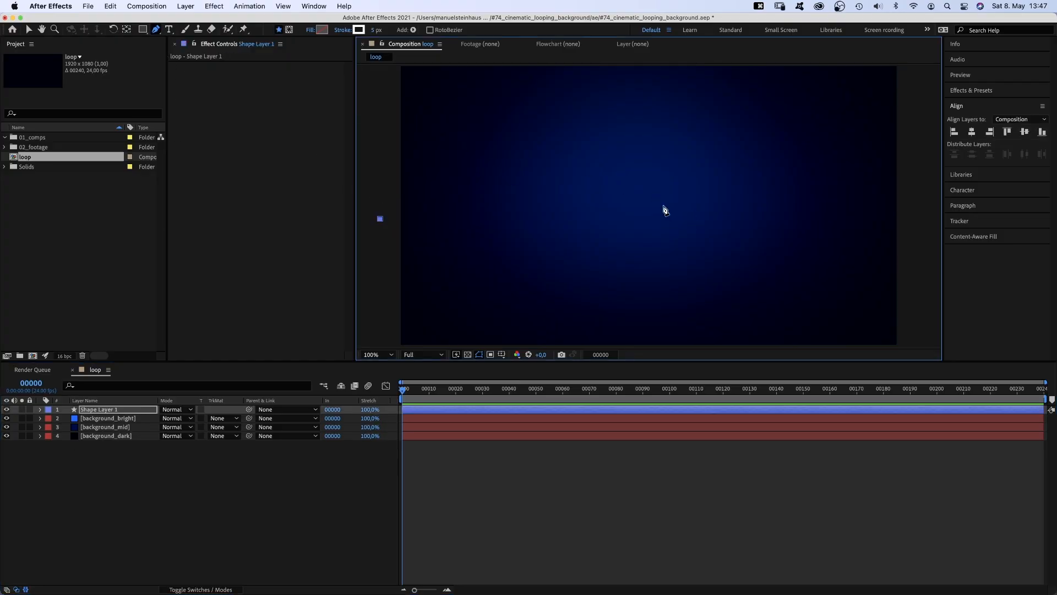
pyautogui.moveTo(664, 206); pyautogui.dragTo(698, 216)
pyautogui.moveTo(926, 202); pyautogui.dragTo(938, 199)
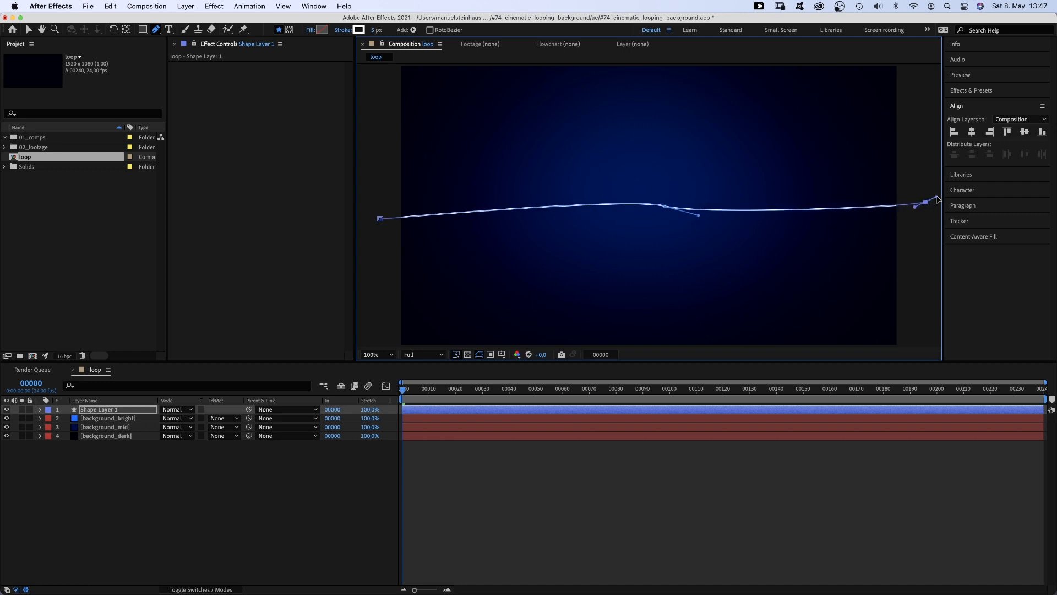
# Lengthen both direction handles of the line's middle point to form a smooth, gentle S-curve
pyautogui.press('v')
pyautogui.moveTo(632, 196); pyautogui.dragTo(569, 178)
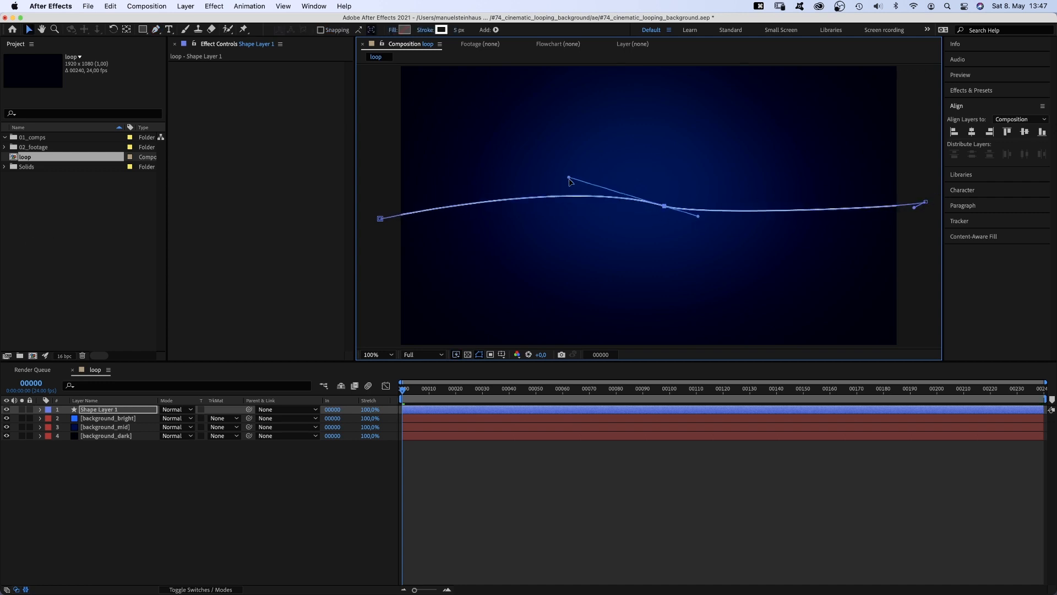
pyautogui.moveTo(698, 216); pyautogui.dragTo(789, 221)
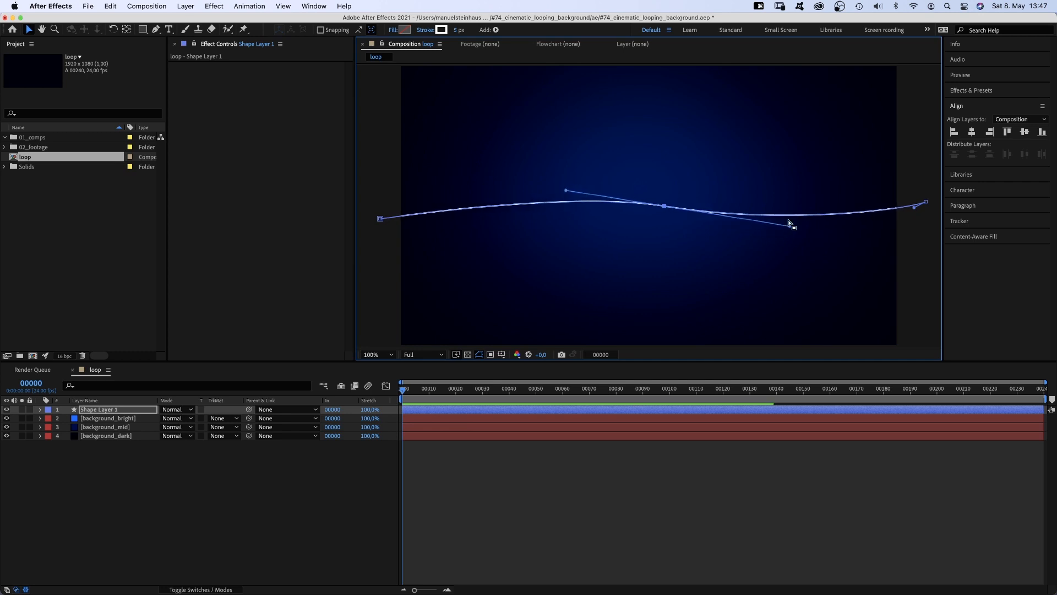
# Set the curve's stroke width to 2 px and its stroke type to Radial Gradient
pyautogui.click(456, 30)
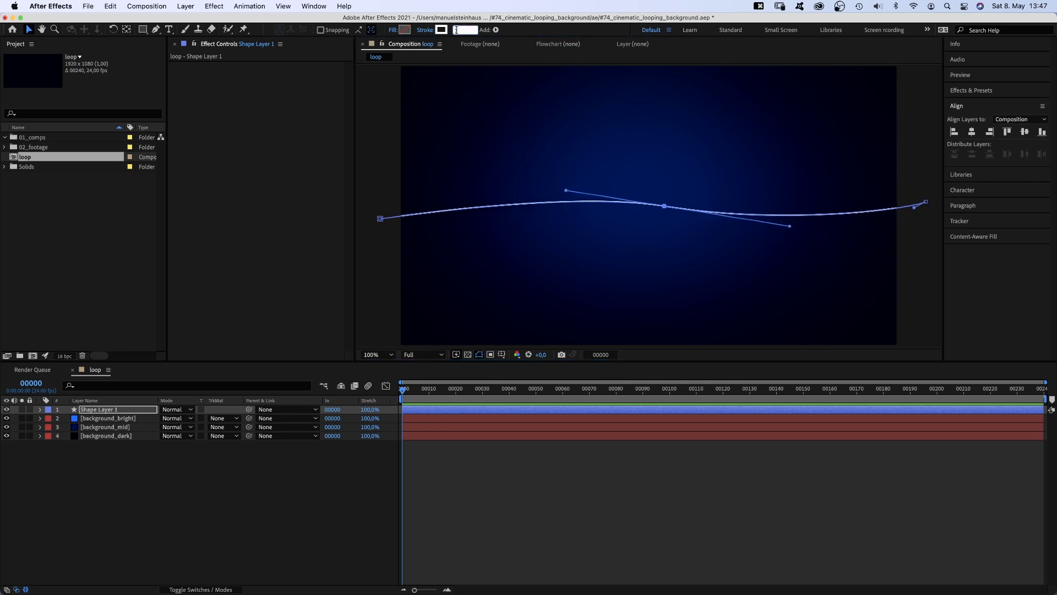
pyautogui.write('2')
pyautogui.press('Return')
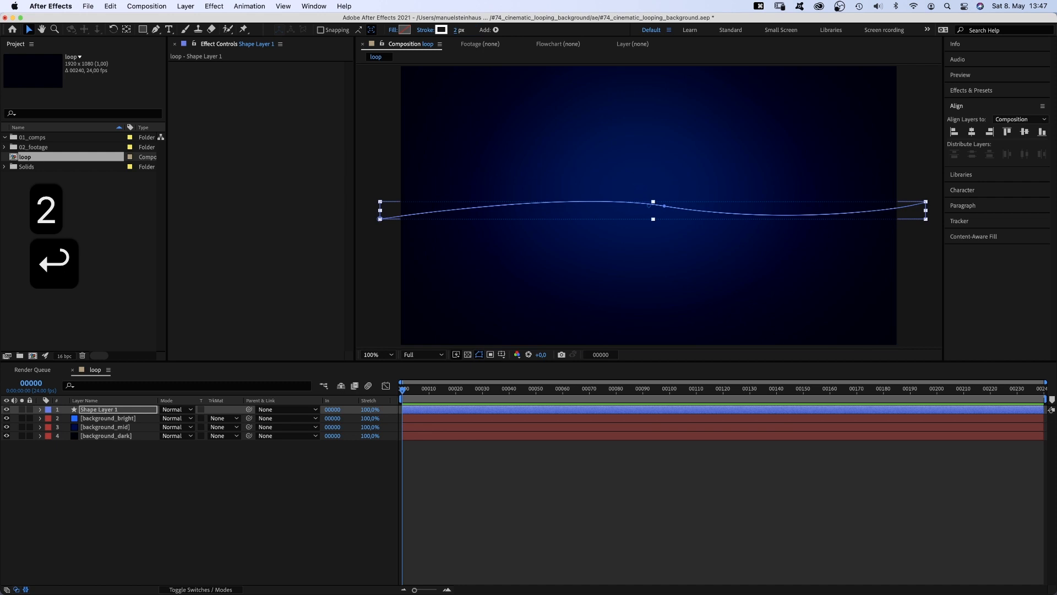
pyautogui.click(426, 31)
pyautogui.click(504, 237)
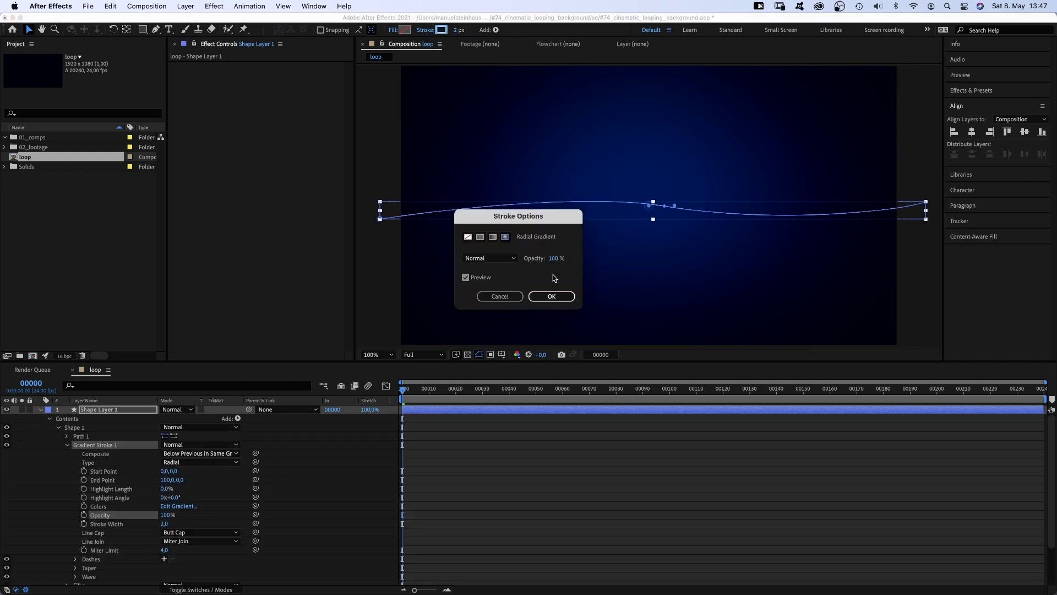
pyautogui.click(553, 297)
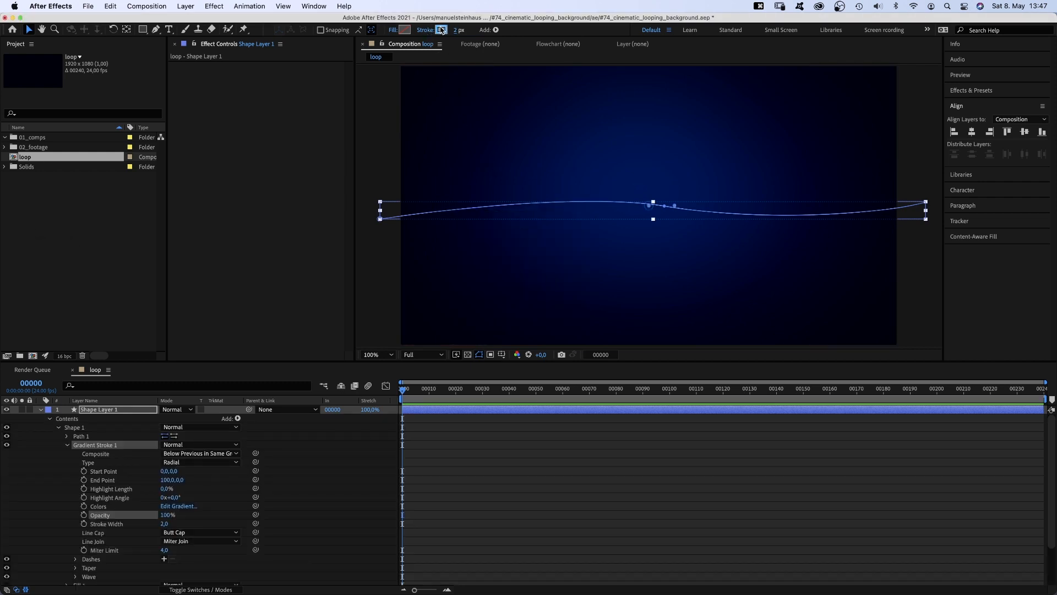
# Edit the stroke gradient to run from a pale pinkish white at its start to blue 00A3FF at its end
pyautogui.click(441, 30)
pyautogui.click(131, 298)
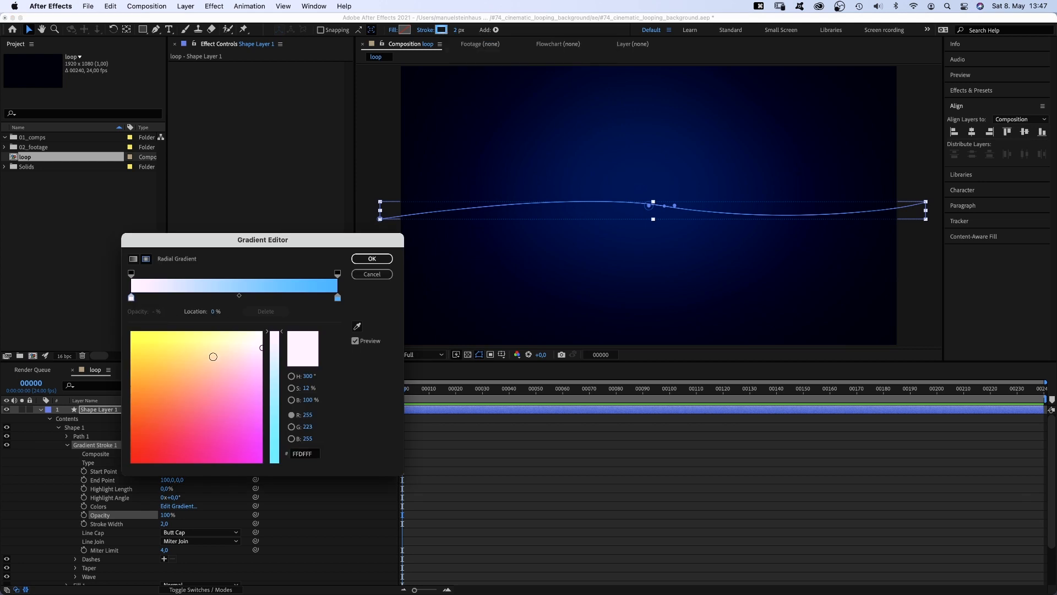
pyautogui.moveTo(265, 347); pyautogui.dragTo(262, 381)
pyautogui.click(338, 297)
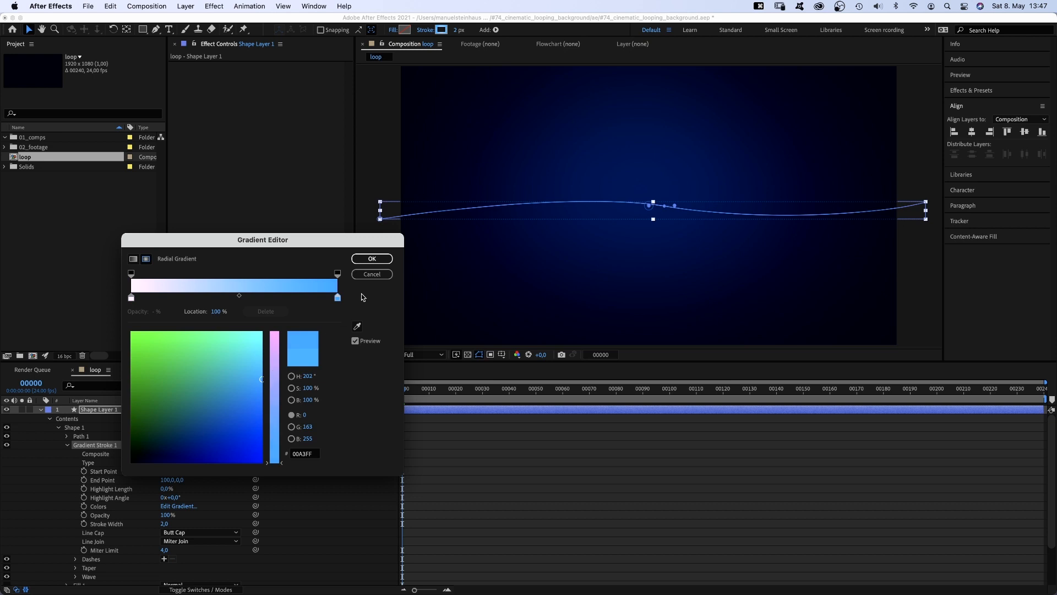
pyautogui.click(369, 260)
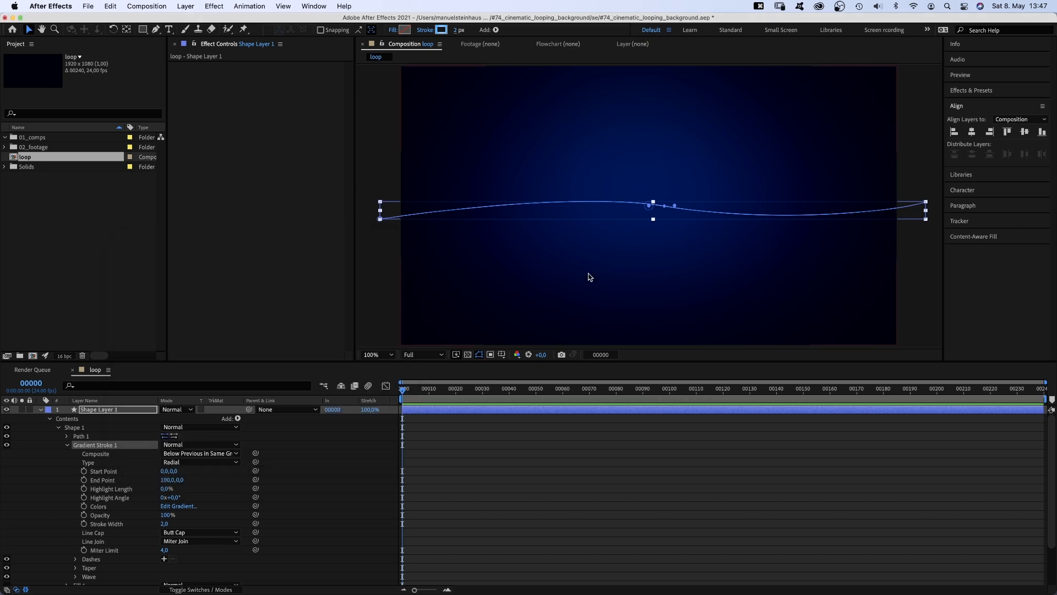
# Move the stroke gradient's end point far out towards the right side of the frame, to about 816, -128.6
pyautogui.moveTo(676, 208); pyautogui.dragTo(696, 205)
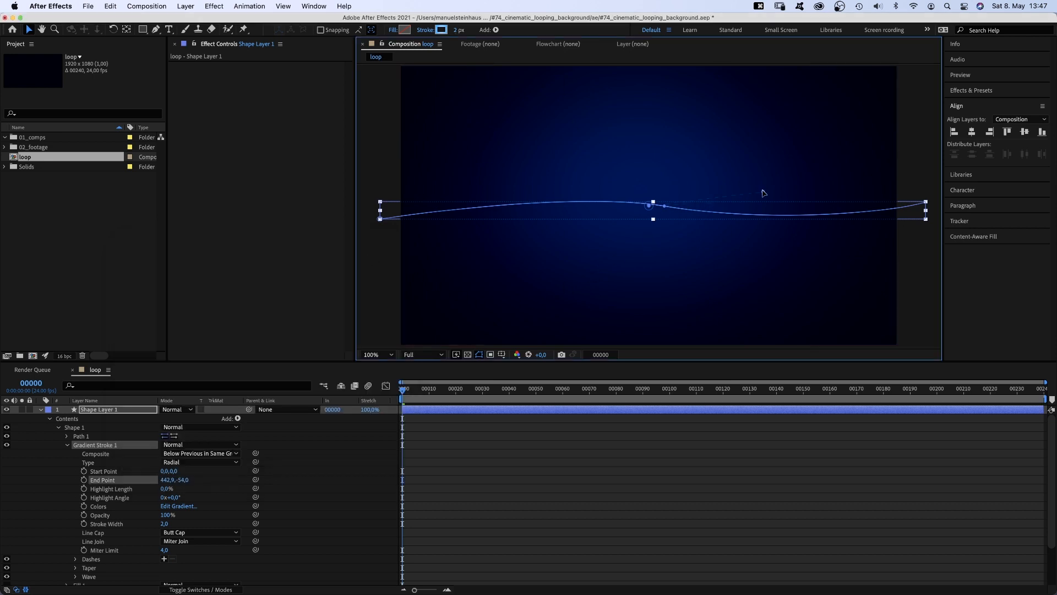
pyautogui.moveTo(785, 197); pyautogui.dragTo(860, 172)
pyautogui.click(478, 355)
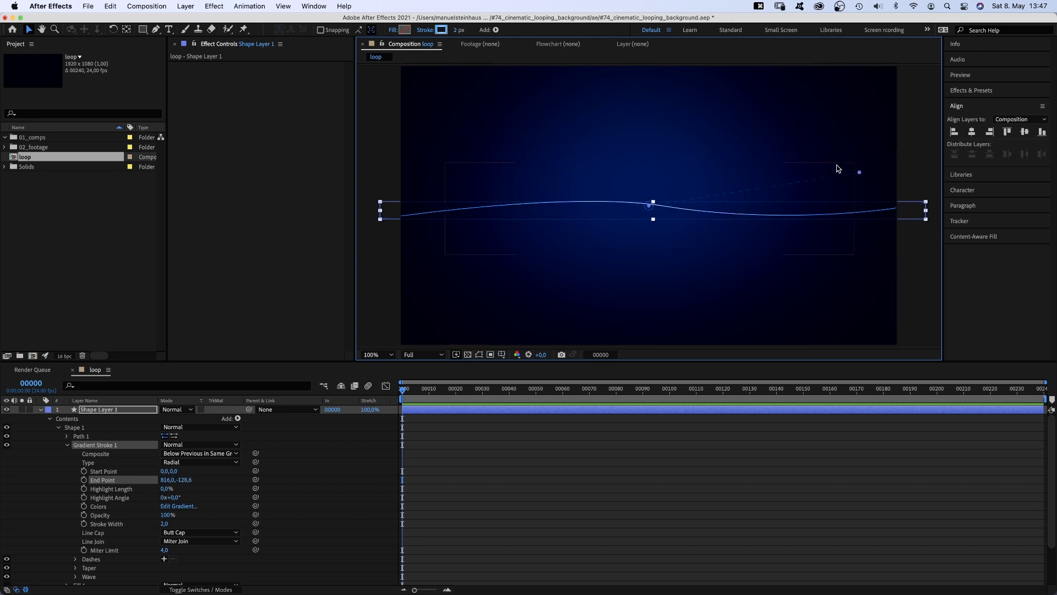
# Rename the Shape Layer 1 layer as line_front_1
pyautogui.click(105, 409)
pyautogui.press('Return')
pyautogui.write('li')
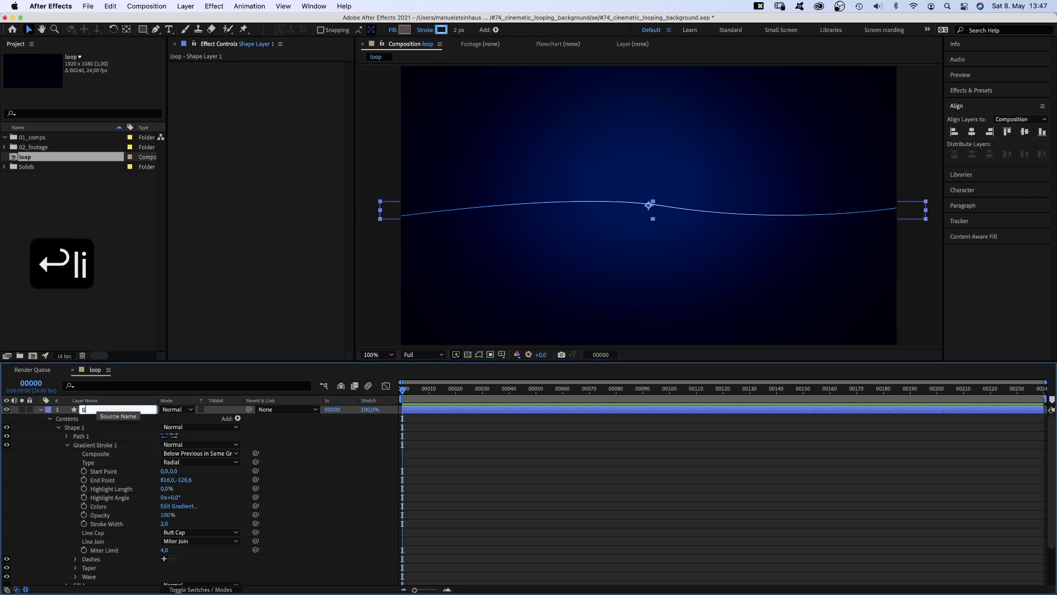
pyautogui.write('ne_front_1')
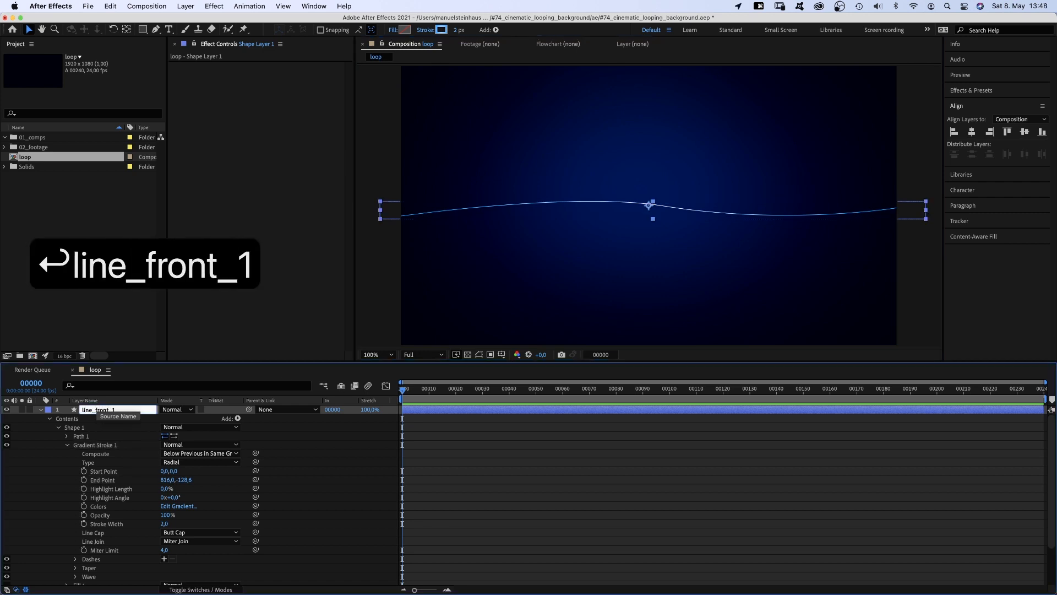
pyautogui.press('Return')
# Duplicate the Shape 1 group inside line_front_1 and rename the original group as line
pyautogui.click(56, 428)
pyautogui.click(77, 428)
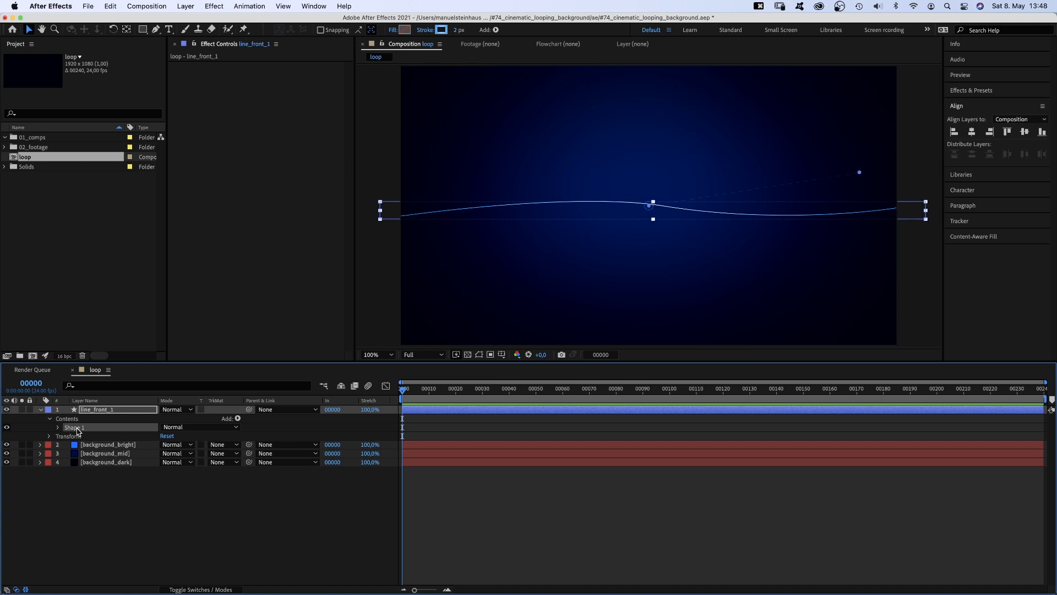
pyautogui.press('super+d')
pyautogui.click(76, 438)
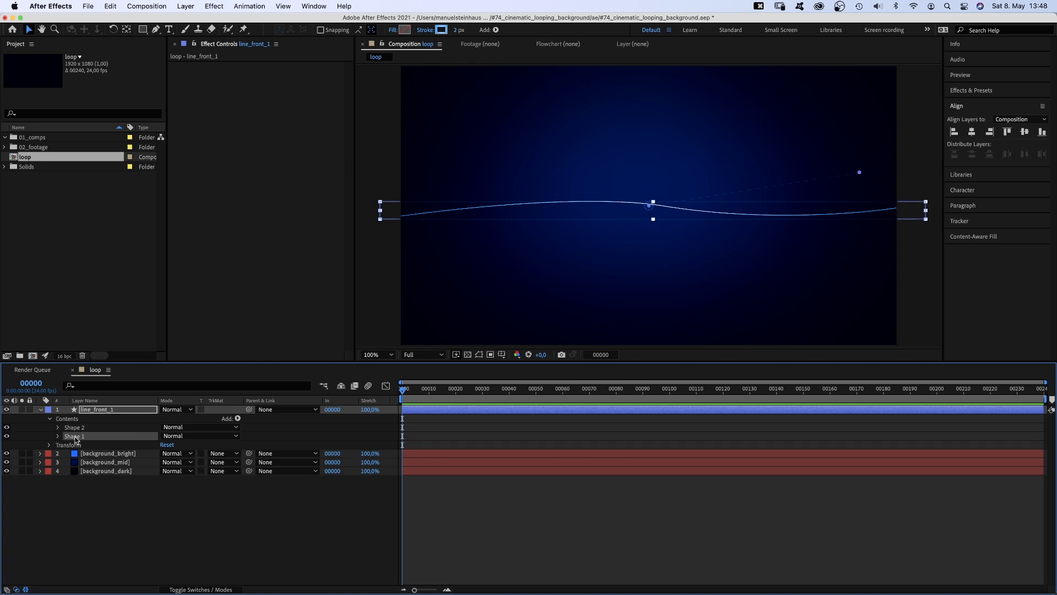
pyautogui.press('Return')
pyautogui.write('line')
pyautogui.press('Return')
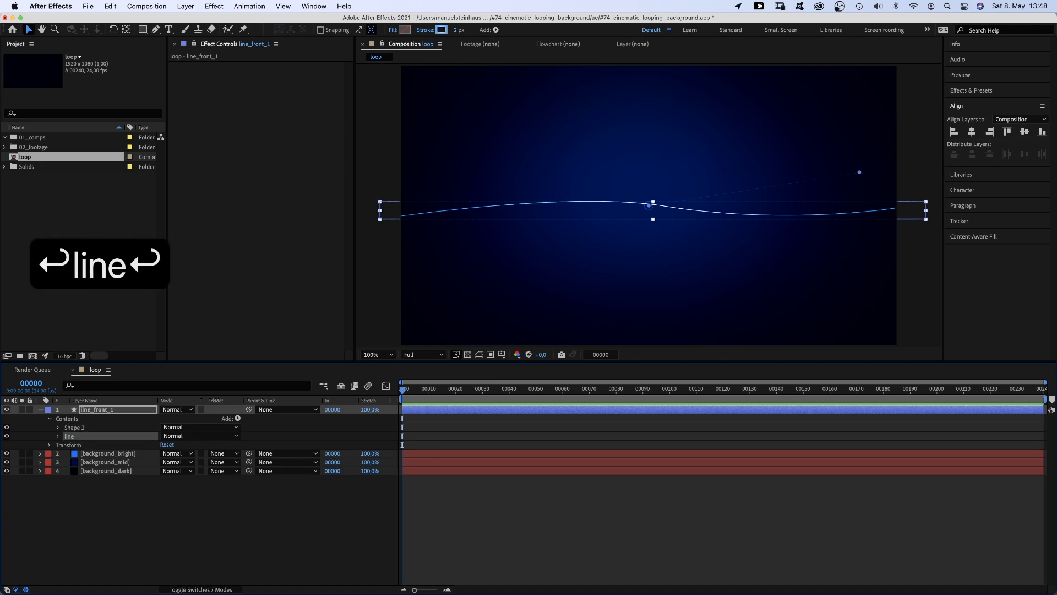
# Rename the duplicated Shape 2 group as points
pyautogui.click(71, 427)
pyautogui.press('Return')
pyautogui.write('points')
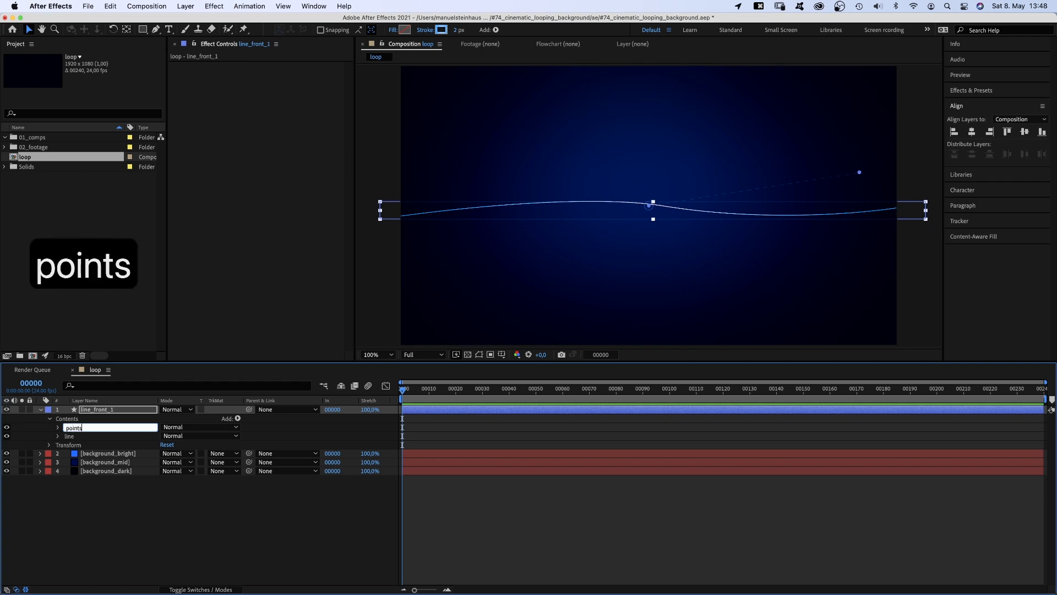
pyautogui.press('Return')
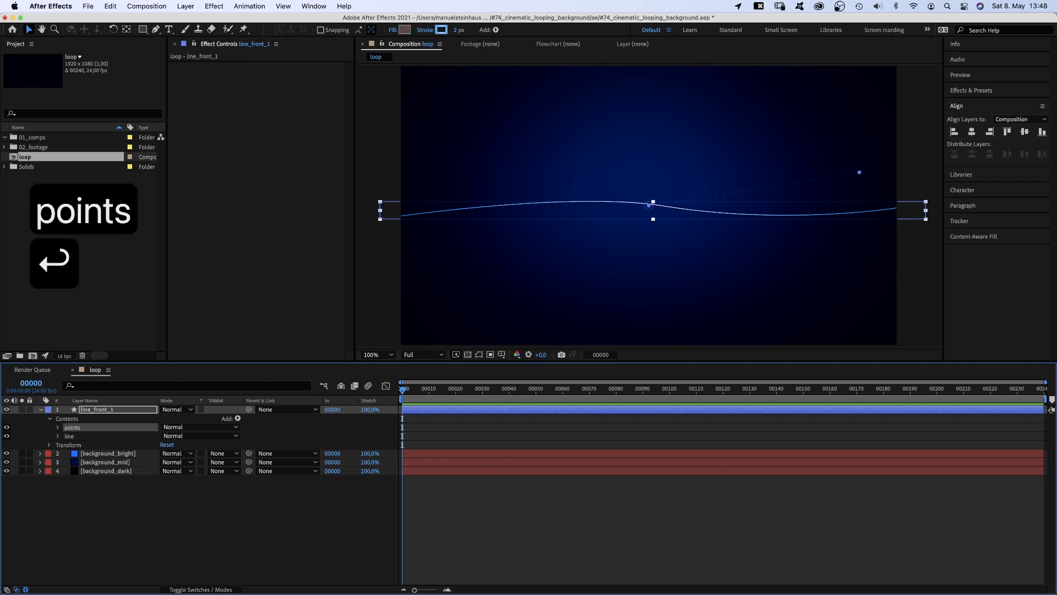
# Add a dash and a gap to the points group's gradient stroke, with Dash set to 1 and Gap to 50
pyautogui.click(58, 427)
pyautogui.click(66, 445)
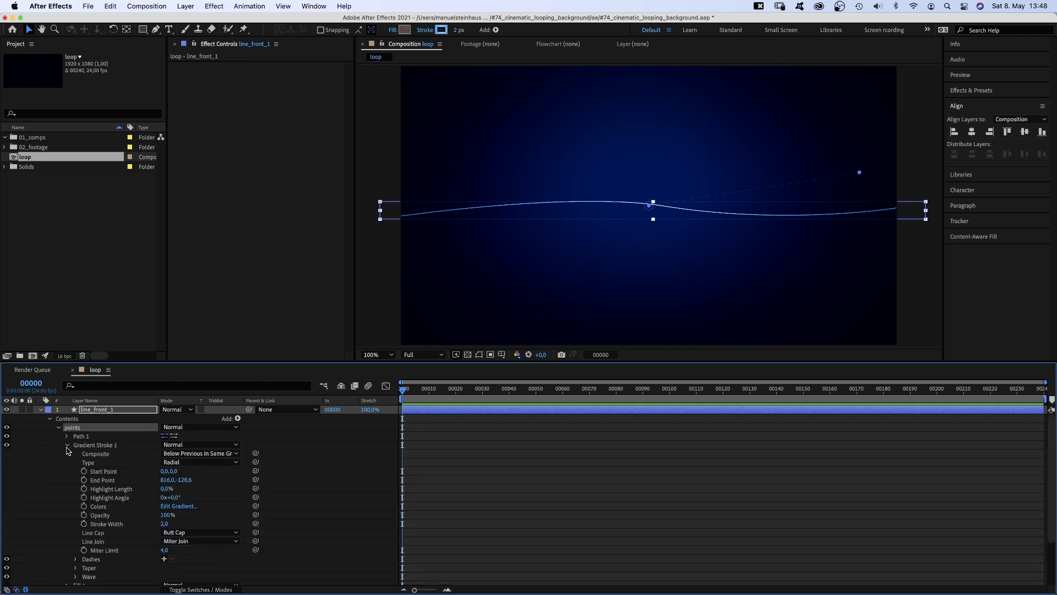
pyautogui.click(163, 559)
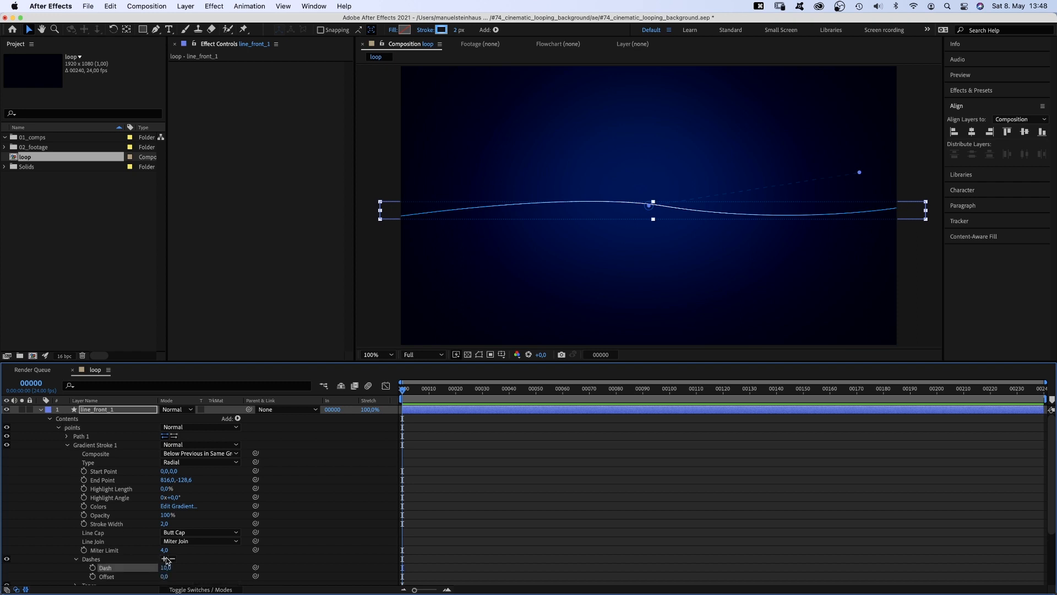
pyautogui.click(164, 559)
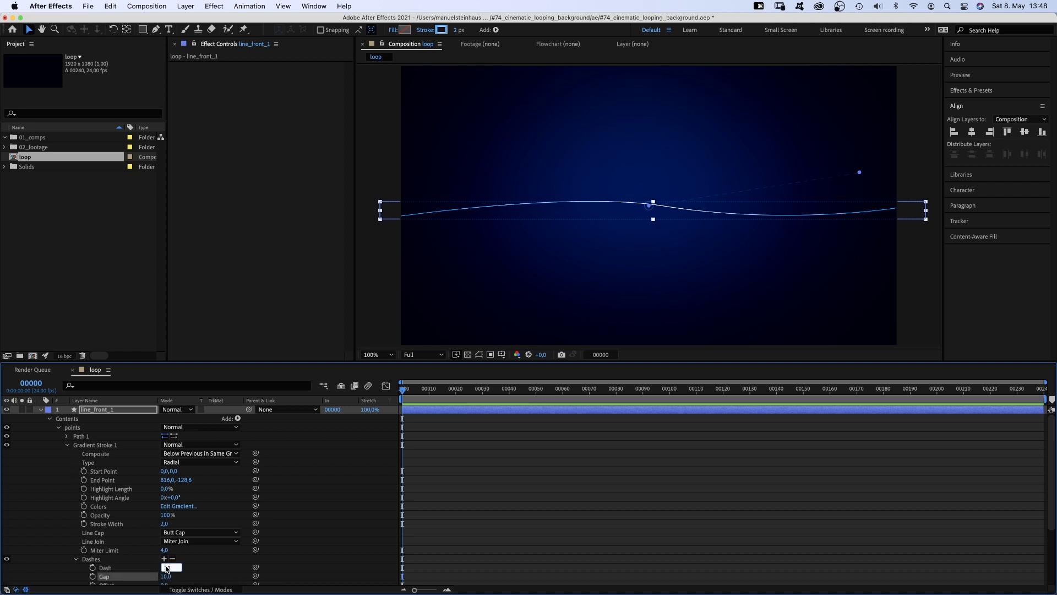
pyautogui.write('1')
pyautogui.press('Return')
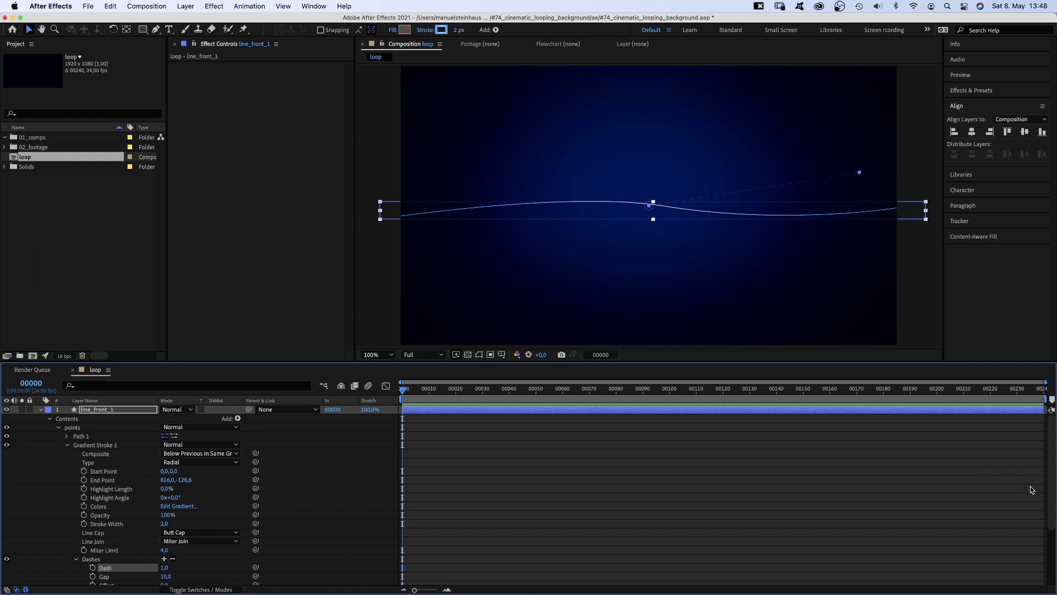
pyautogui.scroll(-5, 997, 524)
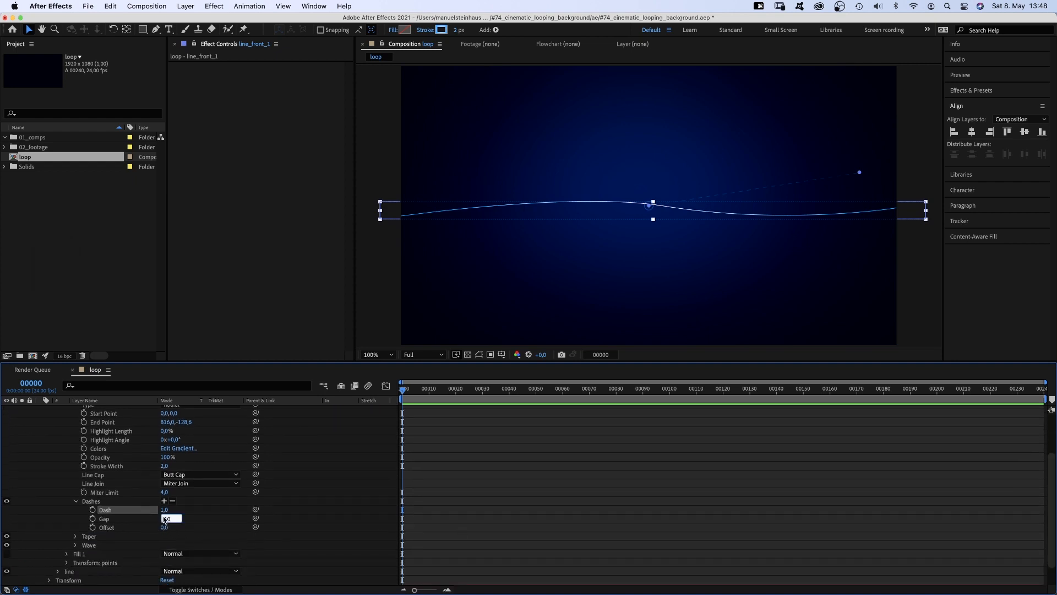
pyautogui.write('50')
pyautogui.press('Return')
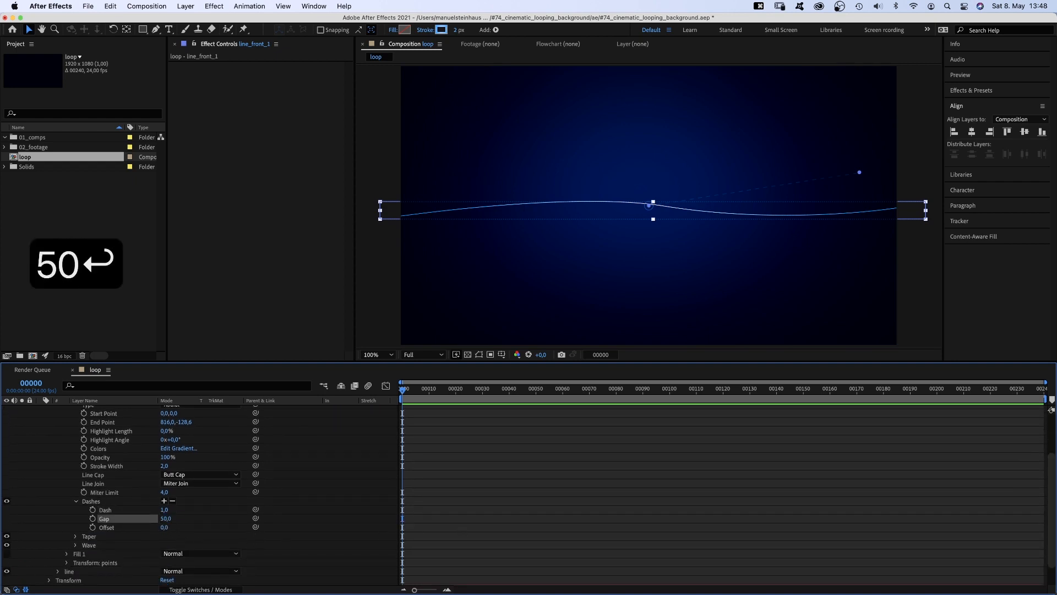
# Set the points group's stroke width to 5 px and its line cap to Round Cap
pyautogui.click(456, 30)
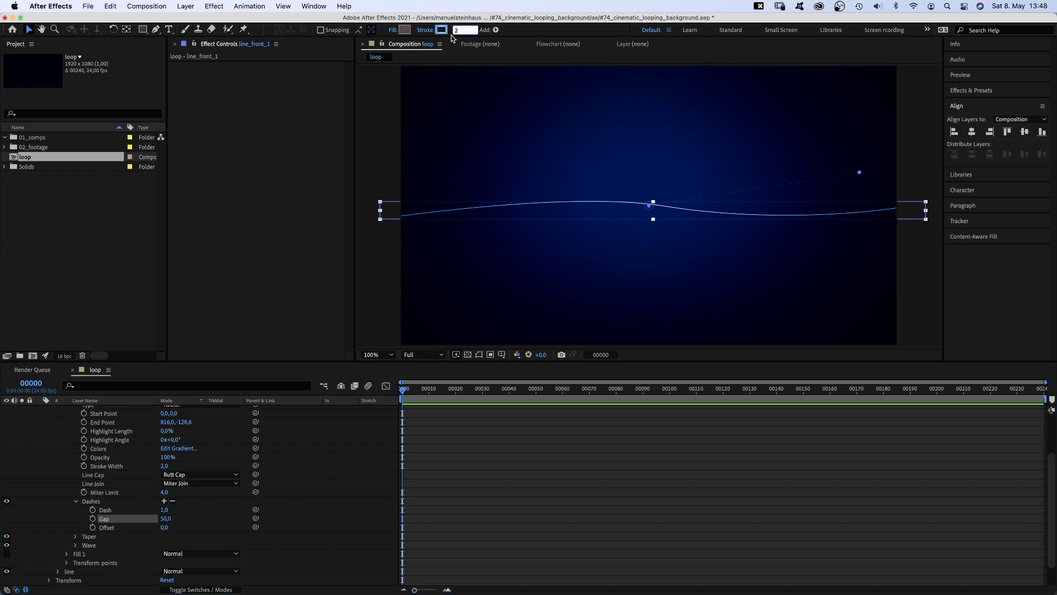
pyautogui.write('5')
pyautogui.press('Return')
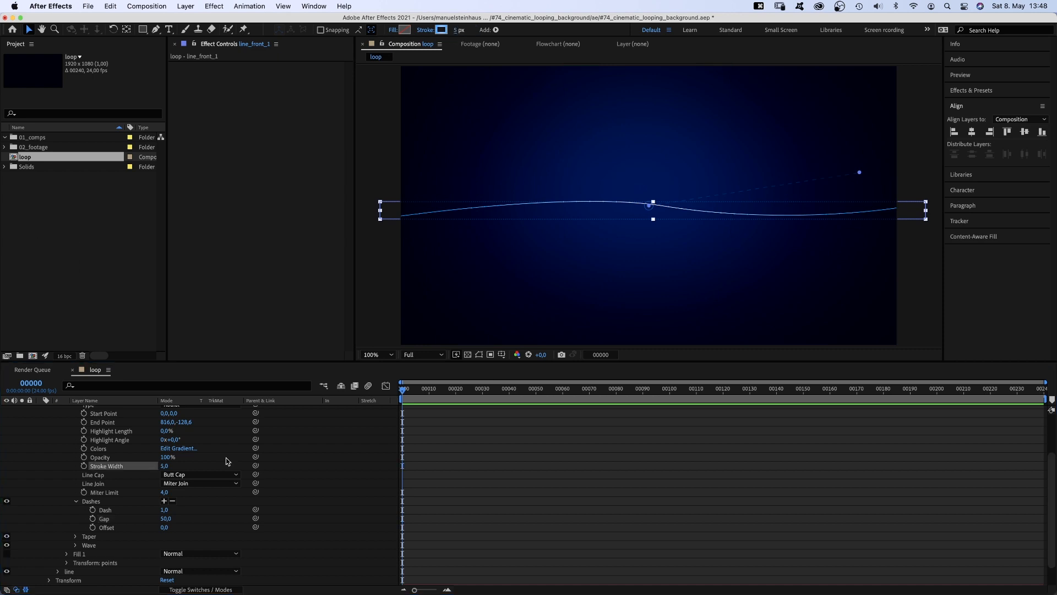
pyautogui.click(207, 475)
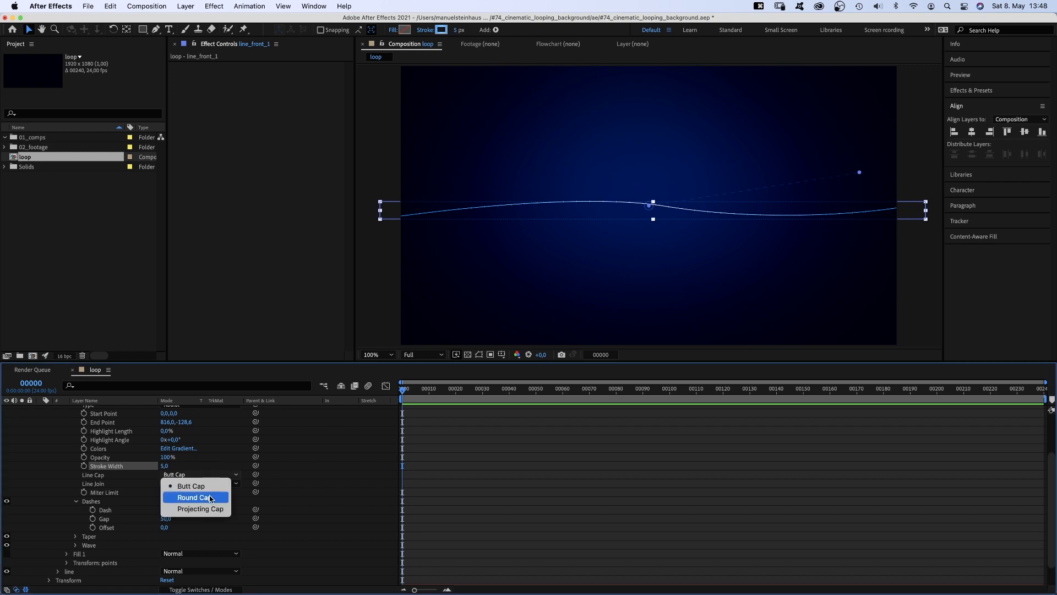
pyautogui.click(210, 498)
# Edit the points stroke gradient to run from cyan 00DFFF at its start to pink FF5CFF at its end
pyautogui.click(442, 29)
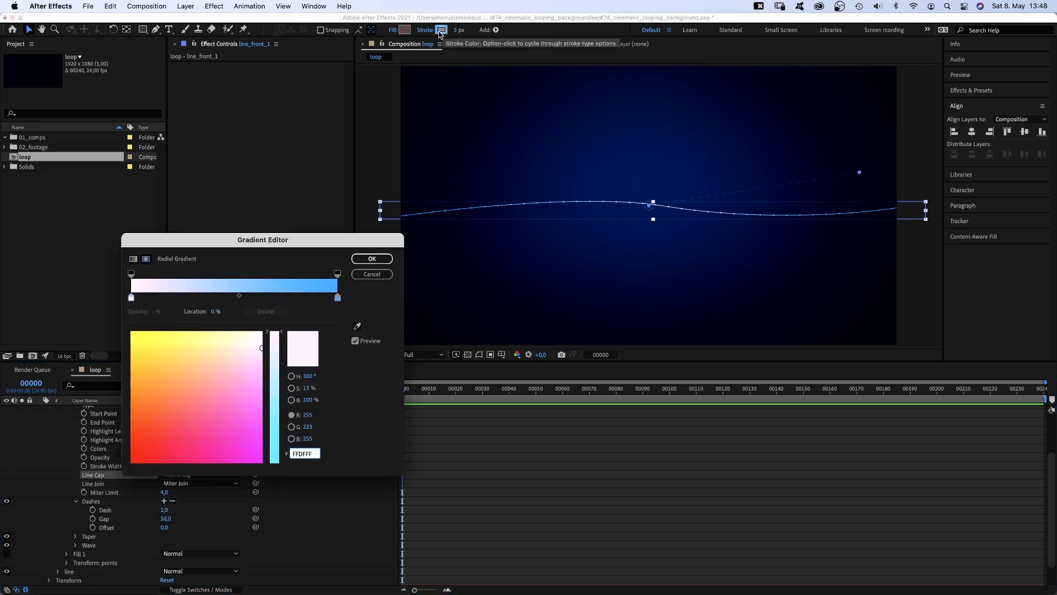
pyautogui.click(131, 297)
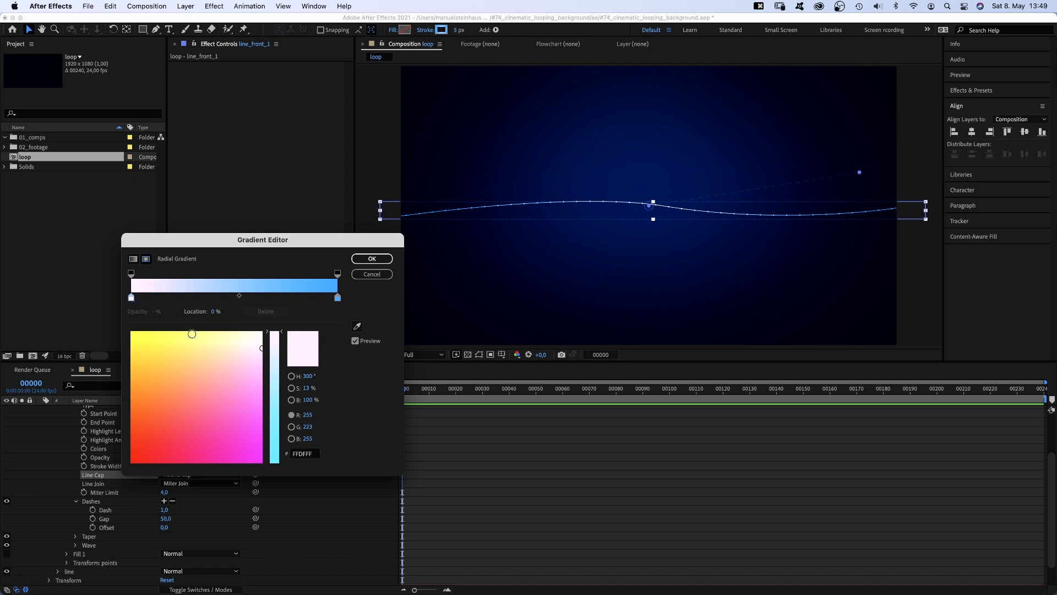
pyautogui.moveTo(277, 409); pyautogui.dragTo(274, 505)
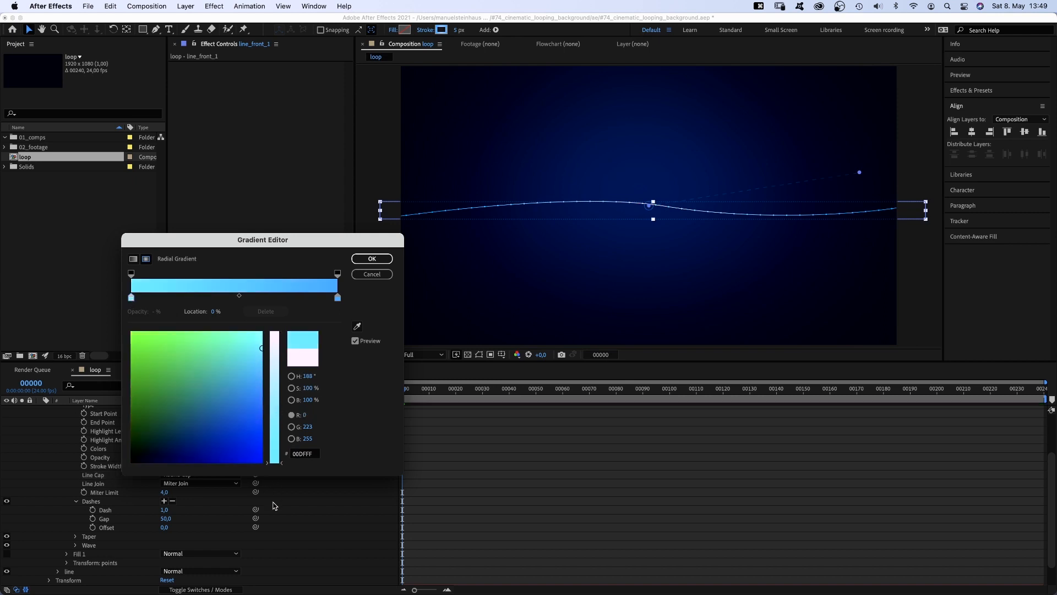
pyautogui.click(337, 297)
pyautogui.moveTo(274, 462); pyautogui.dragTo(277, 319)
pyautogui.moveTo(258, 413); pyautogui.dragTo(262, 422)
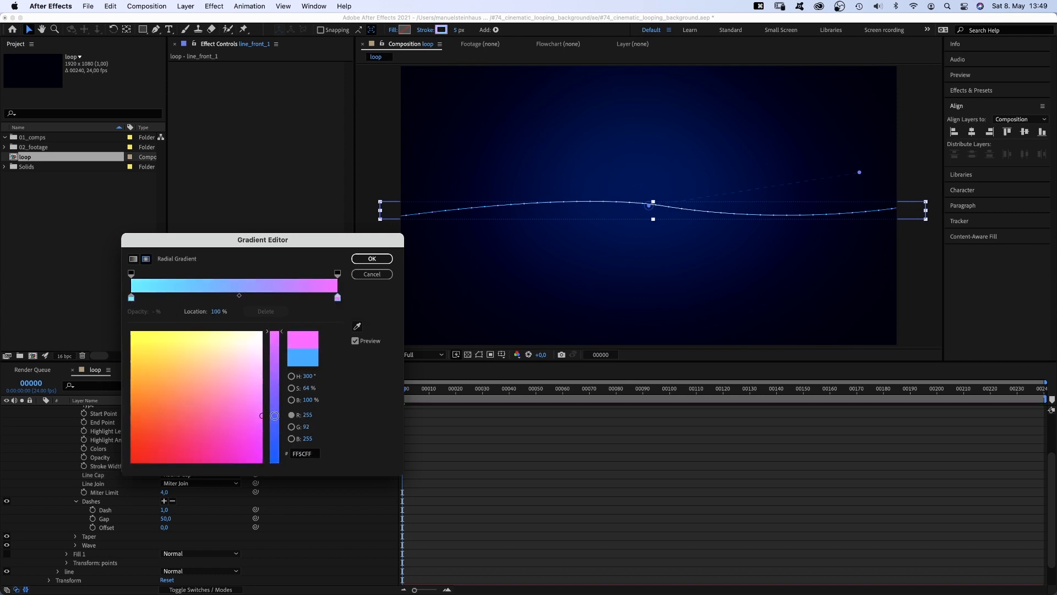
pyautogui.click(363, 260)
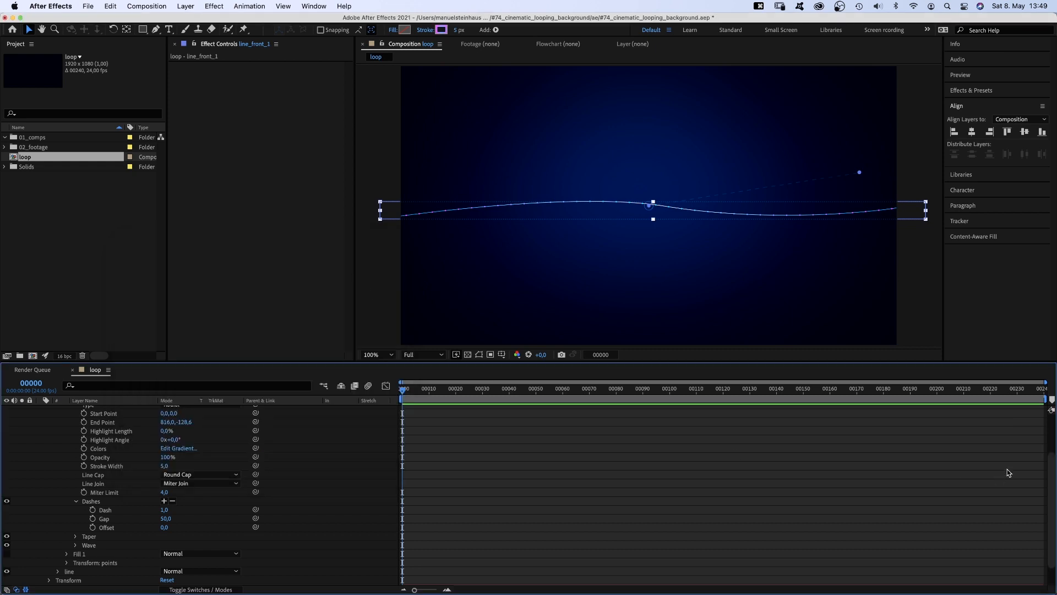
# Link the line group's path to the points group's path and set a keyframe for the points path at frame 0
pyautogui.scroll(5, 1009, 463)
pyautogui.click(67, 445)
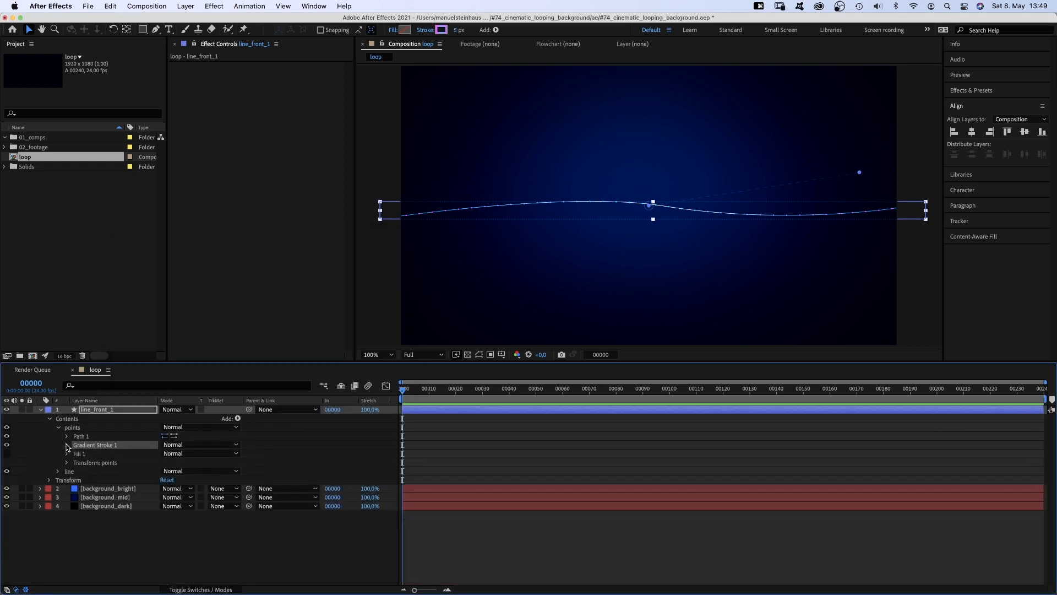
pyautogui.click(58, 471)
pyautogui.click(67, 481)
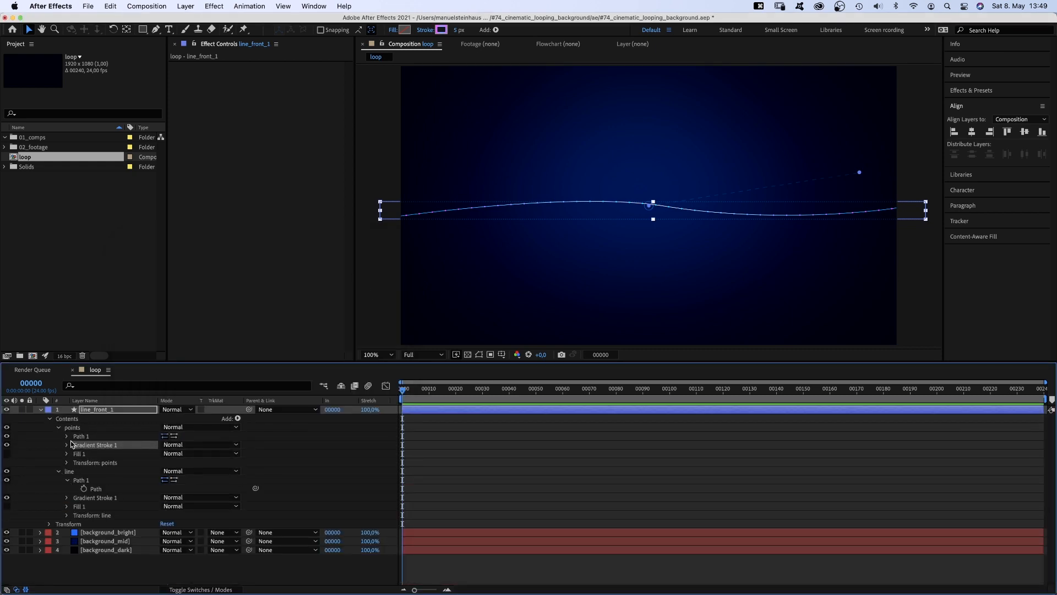
pyautogui.click(67, 436)
pyautogui.moveTo(255, 497); pyautogui.dragTo(92, 446)
pyautogui.click(84, 445)
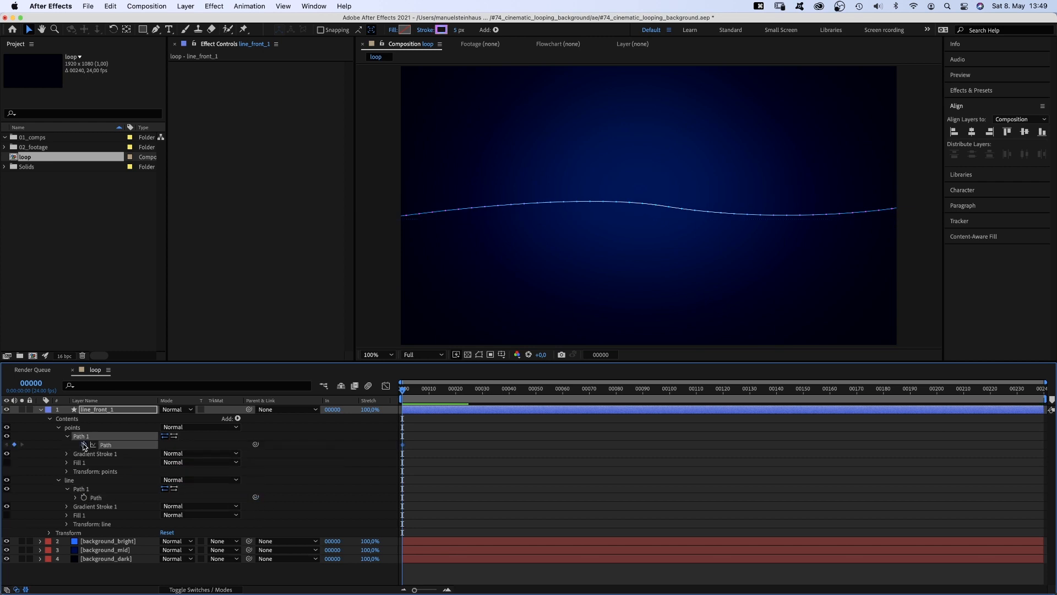
# Duplicate the line_front_1 layer four times, making layers line_front_2 to line_front_5
pyautogui.click(58, 480)
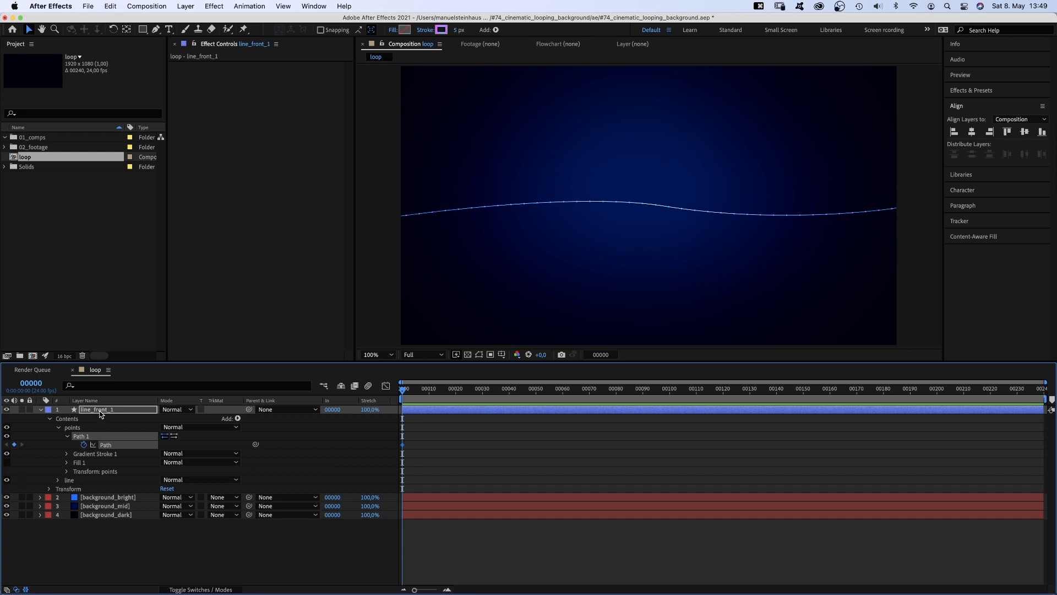
pyautogui.press('super+d')
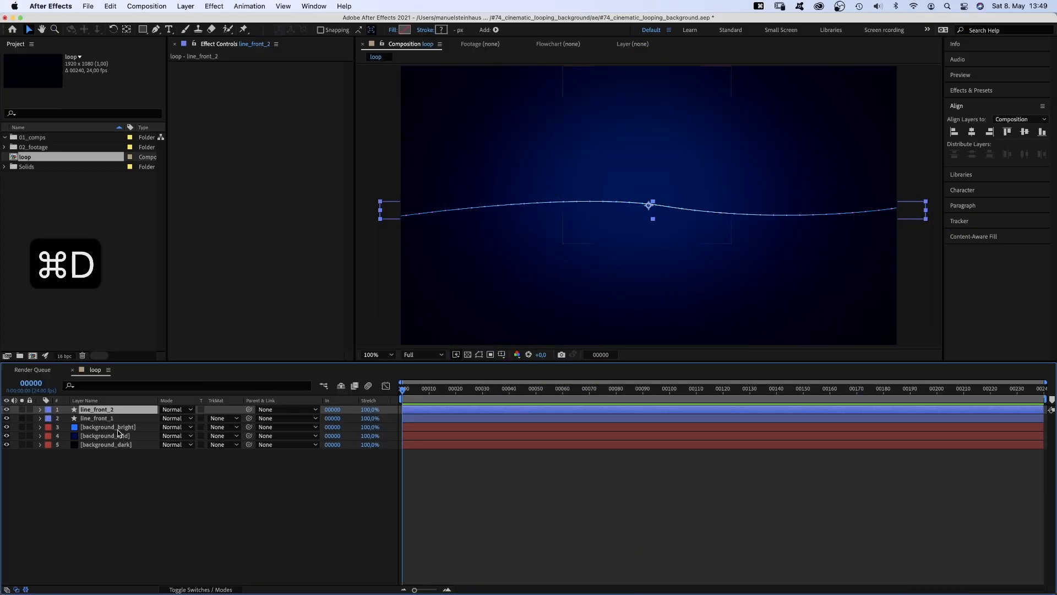
pyautogui.press('super+d')
pyautogui.press('super+d')
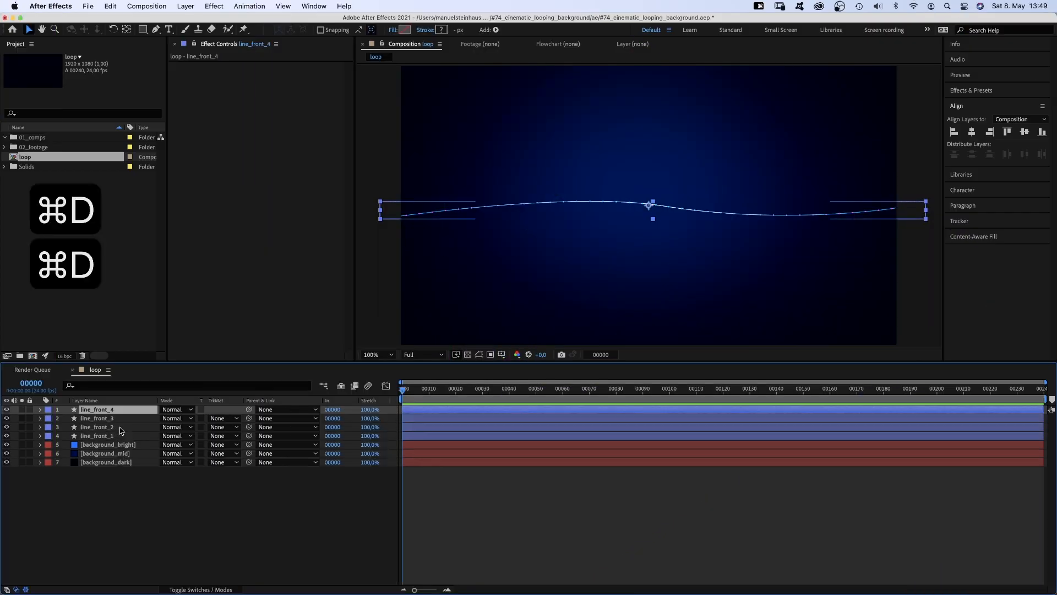
# Reshape the line_front_2 path by lowering its left end and middle points and tilting the middle handles upwards to the right
pyautogui.click(105, 437)
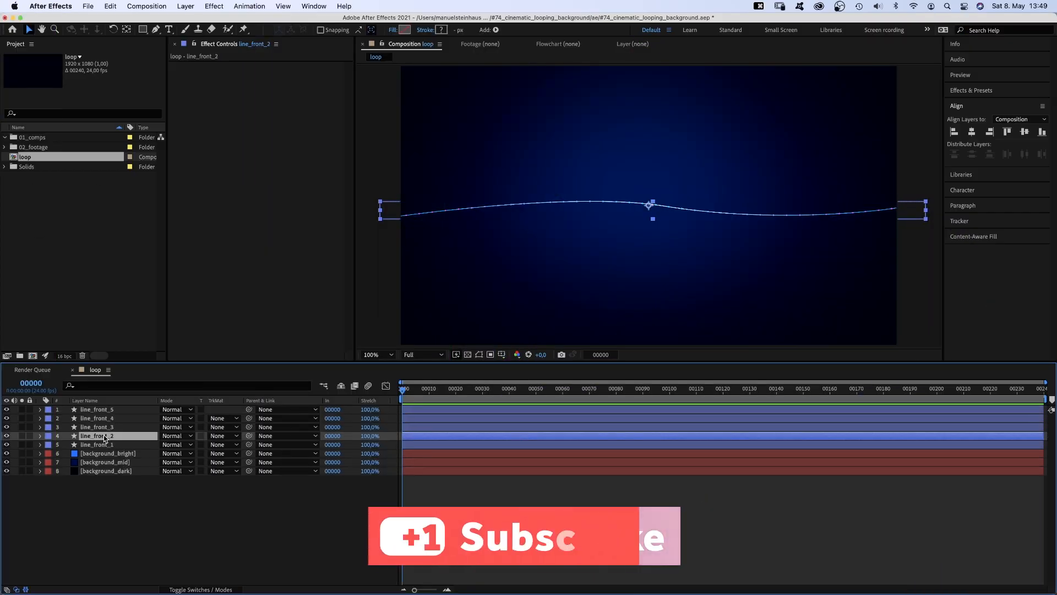
pyautogui.press('u')
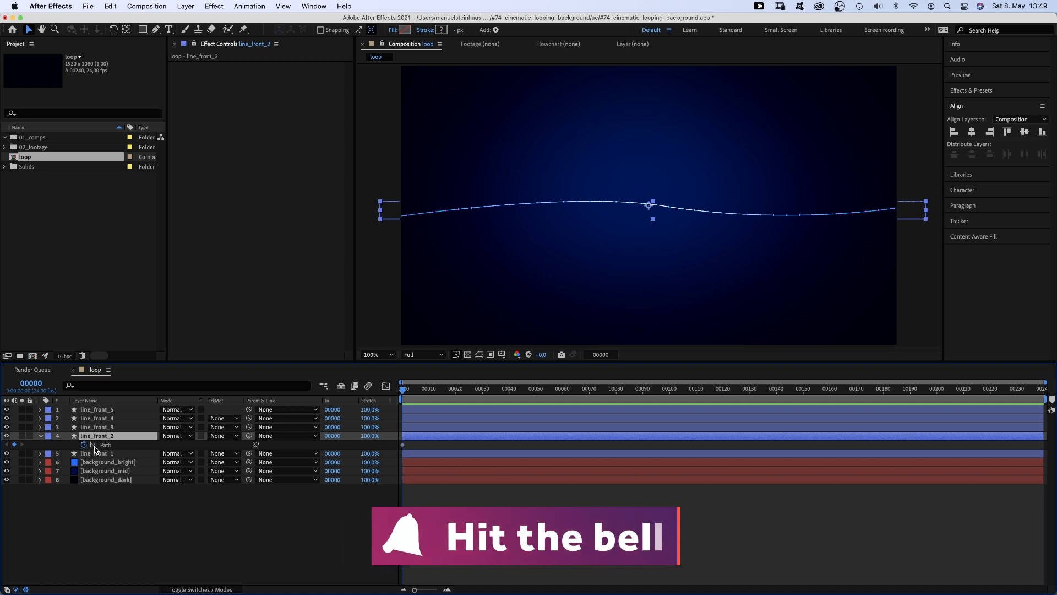
pyautogui.click(106, 445)
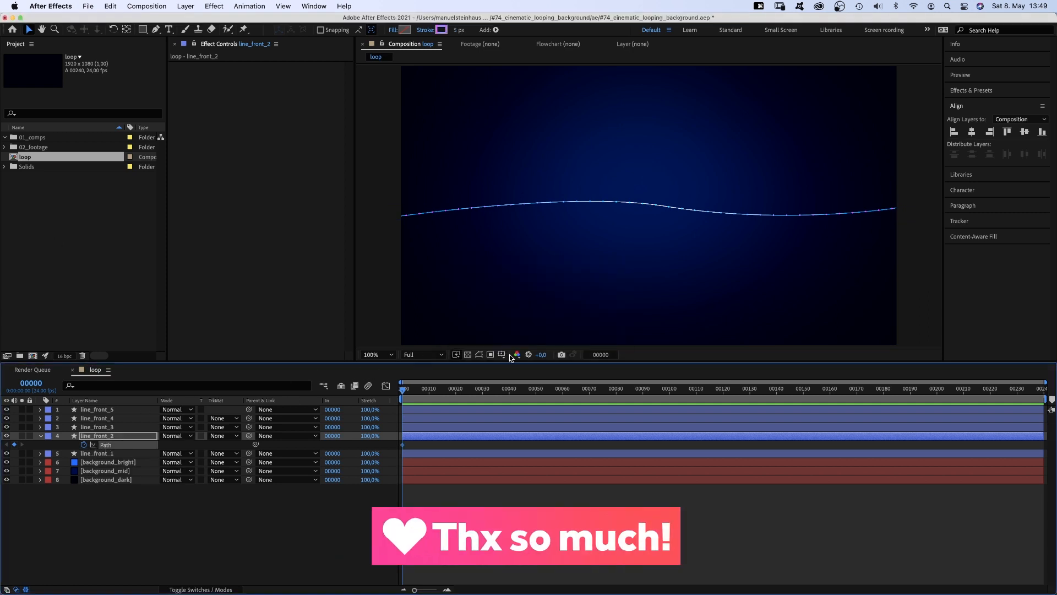
pyautogui.click(479, 355)
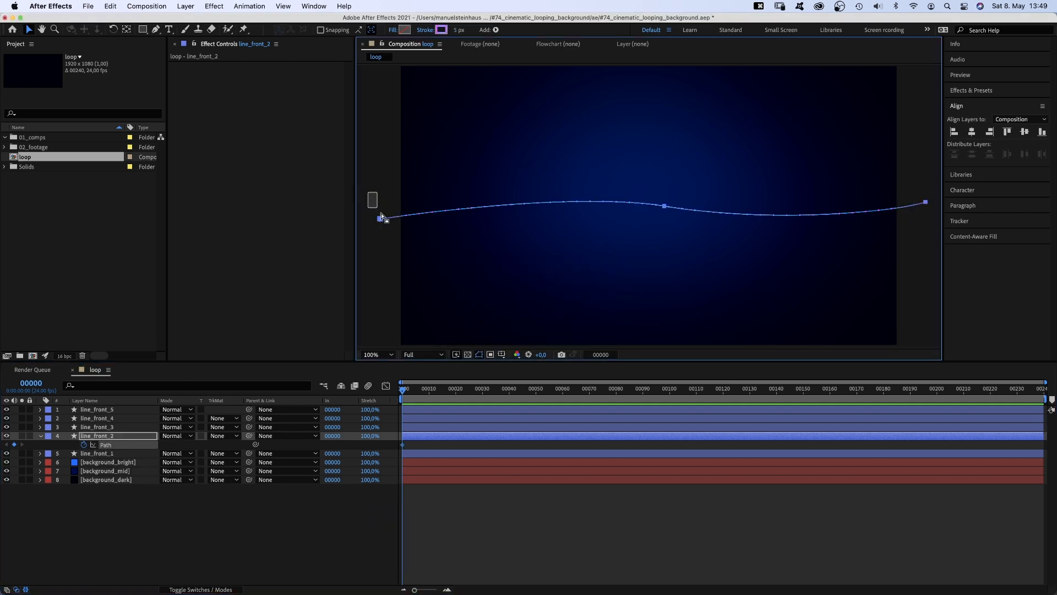
pyautogui.moveTo(381, 217); pyautogui.dragTo(380, 251)
pyautogui.moveTo(664, 206); pyautogui.dragTo(666, 219)
pyautogui.moveTo(567, 204); pyautogui.dragTo(576, 240)
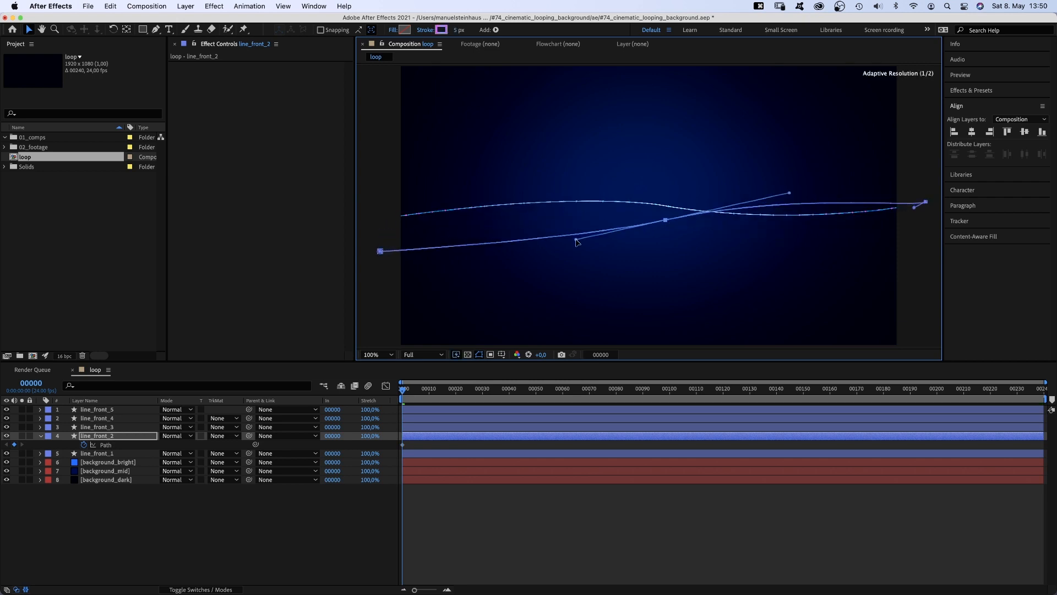
pyautogui.moveTo(789, 193); pyautogui.dragTo(789, 189)
pyautogui.moveTo(926, 202); pyautogui.dragTo(933, 205)
pyautogui.moveTo(665, 220); pyautogui.dragTo(673, 222)
pyautogui.moveTo(380, 251); pyautogui.dragTo(380, 237)
# Reshape the line_front_3 path by lowering its left end, shifting its middle point slightly right and lengthening both middle handles
pyautogui.click(99, 427)
pyautogui.press('u')
pyautogui.click(100, 437)
pyautogui.moveTo(664, 206); pyautogui.dragTo(686, 204)
pyautogui.moveTo(588, 186); pyautogui.dragTo(526, 176)
pyautogui.moveTo(810, 224); pyautogui.dragTo(842, 230)
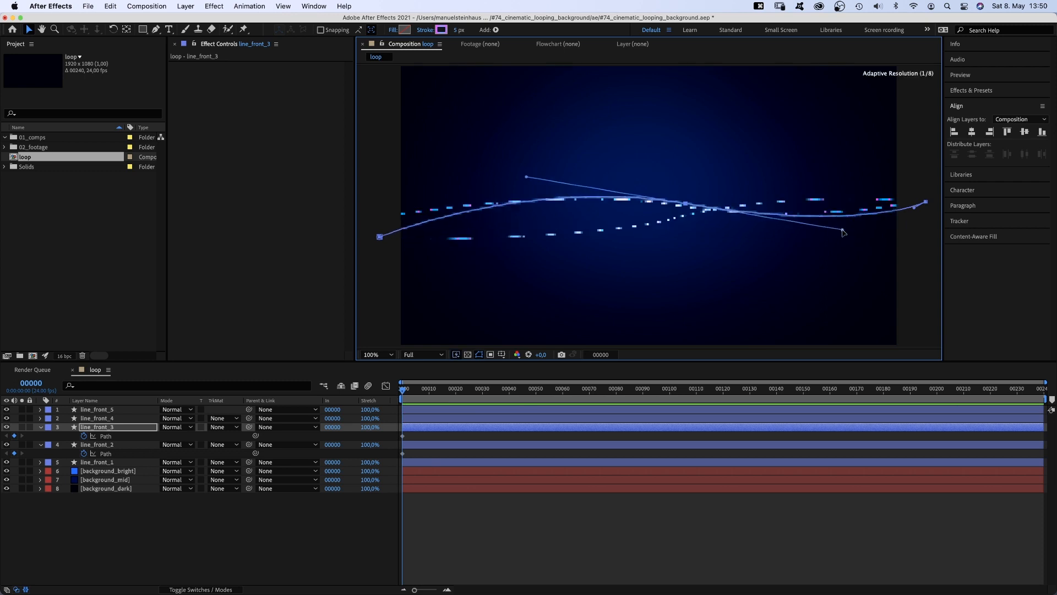
# Reshape the line_front_4 path by lowering both ends, shifting the middle point right and down, and adjusting the middle and right-end handles
pyautogui.click(644, 208)
pyautogui.press('u')
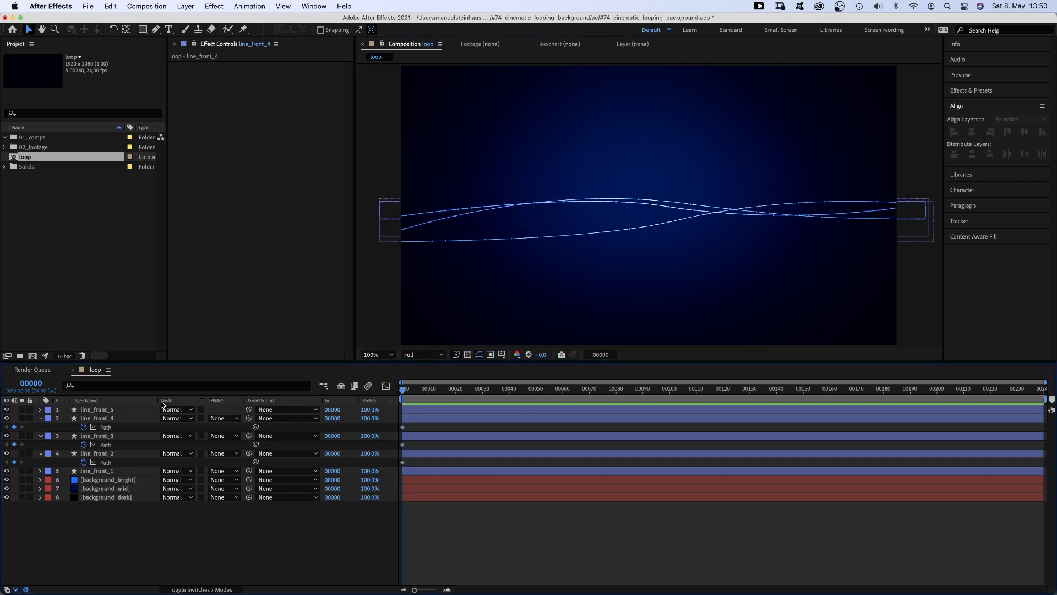
pyautogui.click(108, 427)
pyautogui.moveTo(380, 220); pyautogui.dragTo(381, 226)
pyautogui.moveTo(665, 214); pyautogui.dragTo(683, 218)
pyautogui.moveTo(584, 202); pyautogui.dragTo(575, 197)
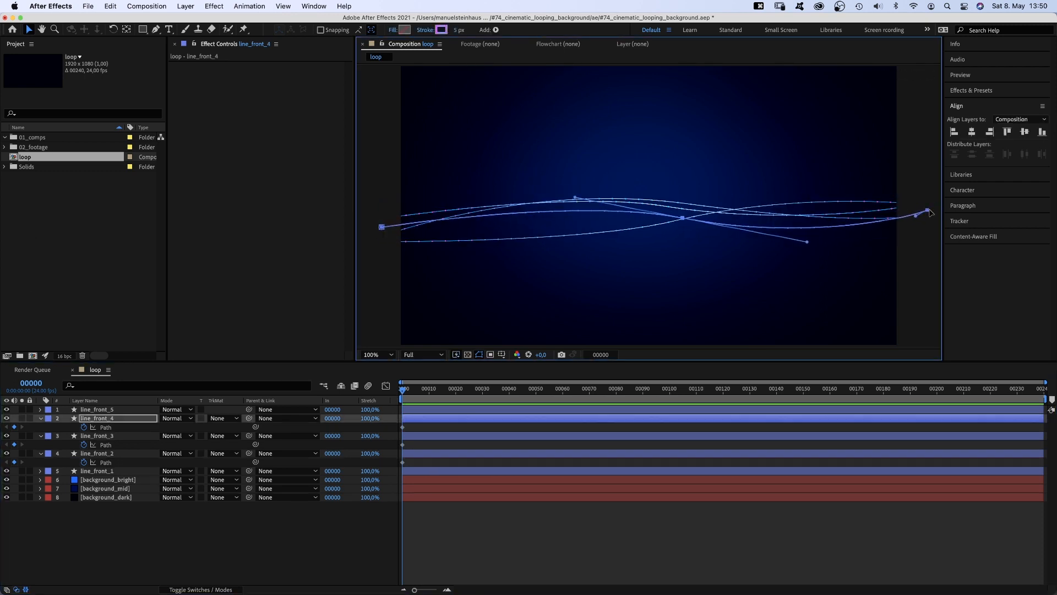
pyautogui.moveTo(928, 210); pyautogui.dragTo(927, 216)
pyautogui.moveTo(915, 222); pyautogui.dragTo(909, 227)
# Reshape the line_front_5 path by lowering both ends, raising the middle point, flattening its handles and lengthening the right end's handle
pyautogui.click(650, 206)
pyautogui.press('u')
pyautogui.click(104, 418)
pyautogui.moveTo(380, 219); pyautogui.dragTo(379, 256)
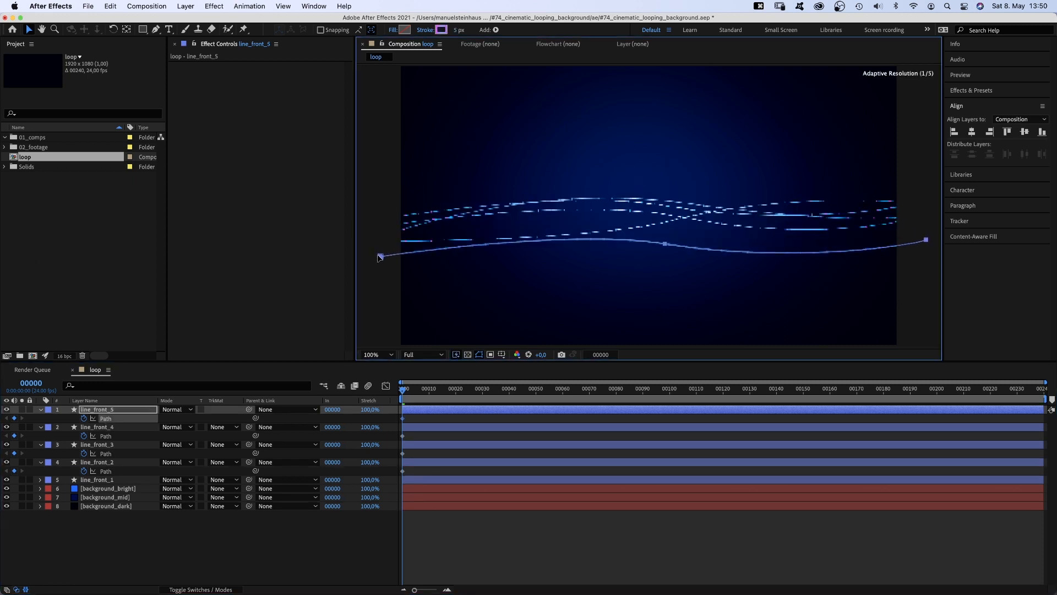
pyautogui.moveTo(665, 243); pyautogui.dragTo(661, 211)
pyautogui.moveTo(381, 256); pyautogui.dragTo(381, 266)
pyautogui.moveTo(562, 196); pyautogui.dragTo(561, 207)
pyautogui.moveTo(915, 245); pyautogui.dragTo(757, 231)
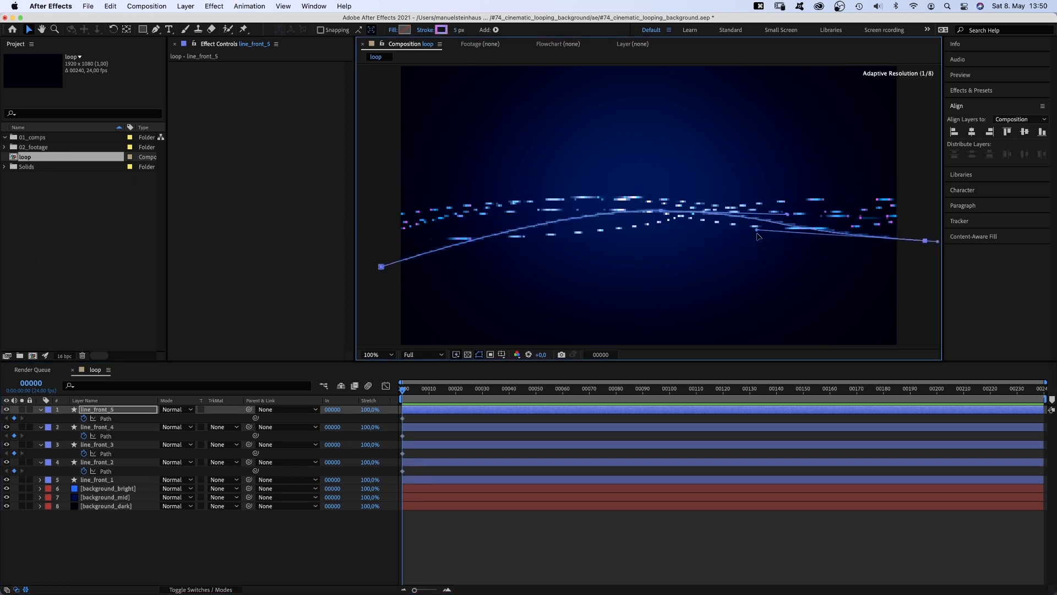
# Give the left end of the line_front_5 path horizontal curve handles and shorten the right end's inner handle
pyautogui.moveTo(156, 29); pyautogui.dragTo(194, 63)
pyautogui.moveTo(381, 266); pyautogui.dragTo(416, 266)
pyautogui.press('v')
pyautogui.click(925, 240)
pyautogui.moveTo(766, 222); pyautogui.dragTo(847, 218)
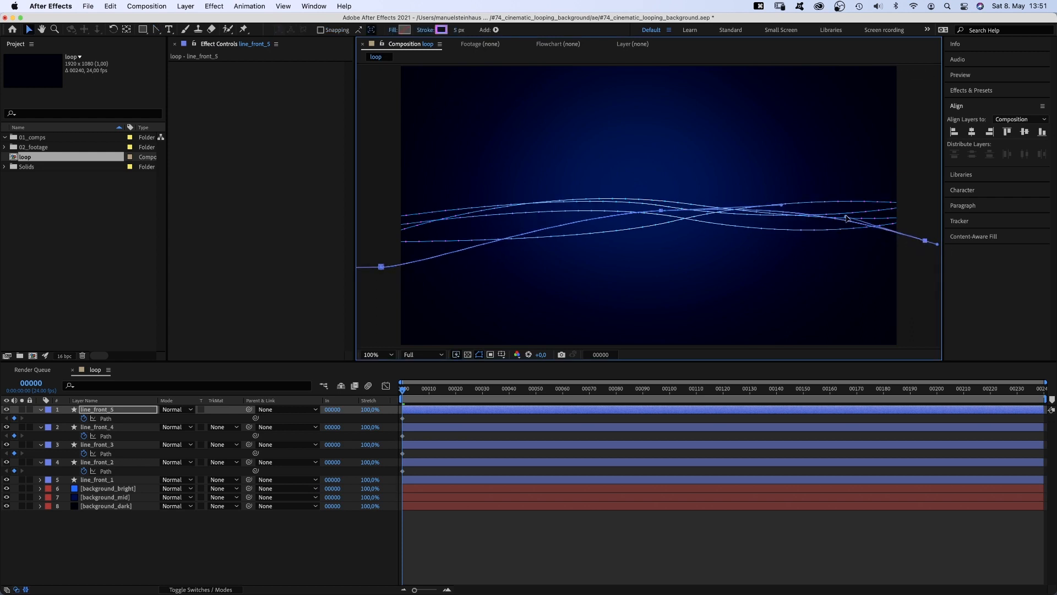
# Change the end colour of the line group's gradient stroke in line_front_4 to bright cyan
pyautogui.click(101, 427)
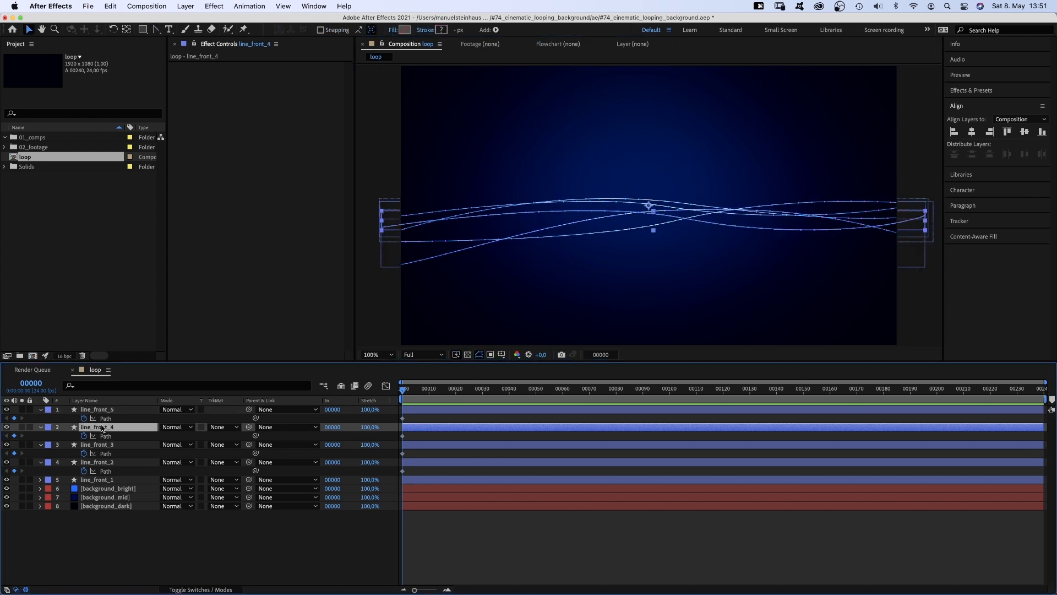
pyautogui.click(41, 427)
pyautogui.click(75, 446)
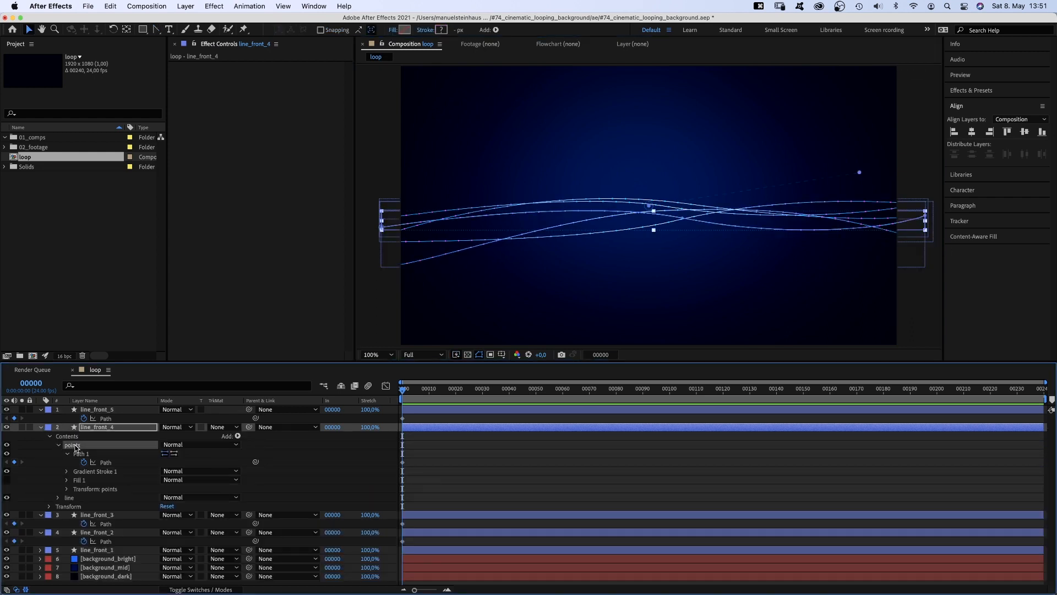
pyautogui.click(70, 498)
pyautogui.click(59, 498)
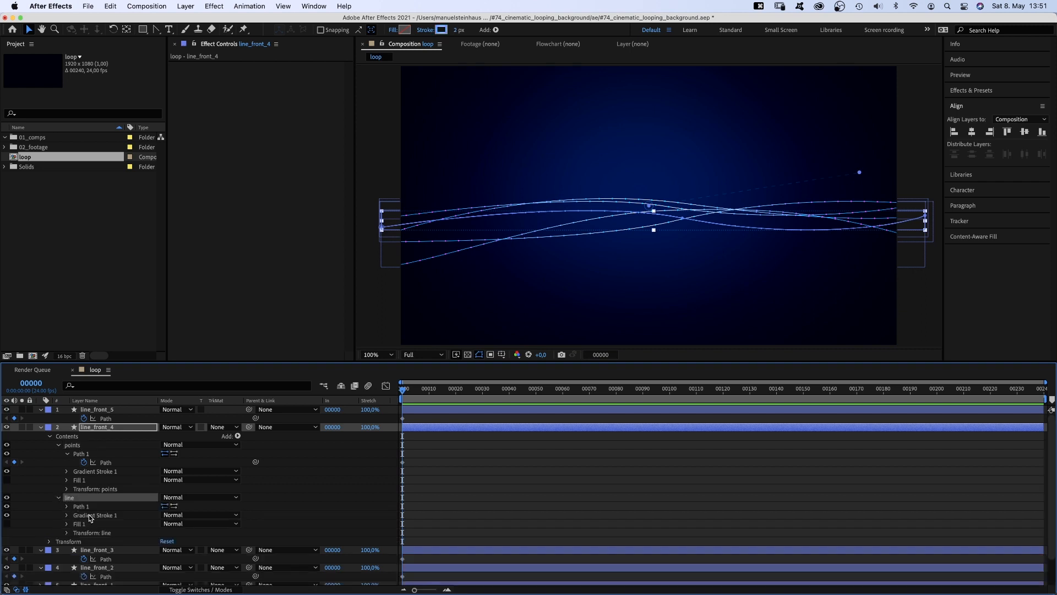
pyautogui.click(90, 516)
pyautogui.click(441, 30)
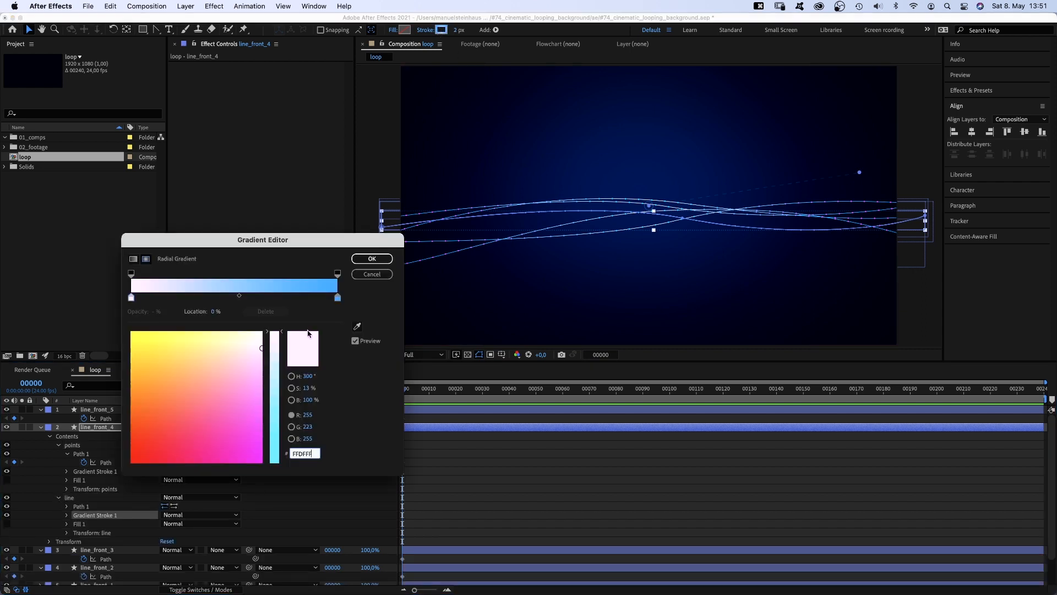
pyautogui.click(338, 298)
pyautogui.moveTo(257, 385); pyautogui.dragTo(273, 323)
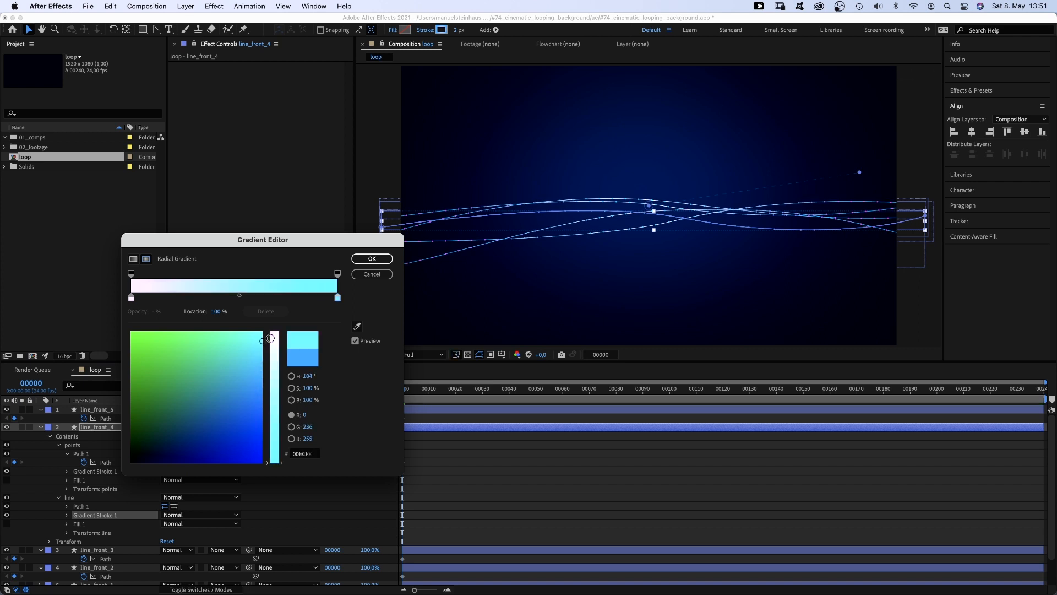
pyautogui.click(372, 258)
pyautogui.click(53, 483)
pyautogui.click(41, 427)
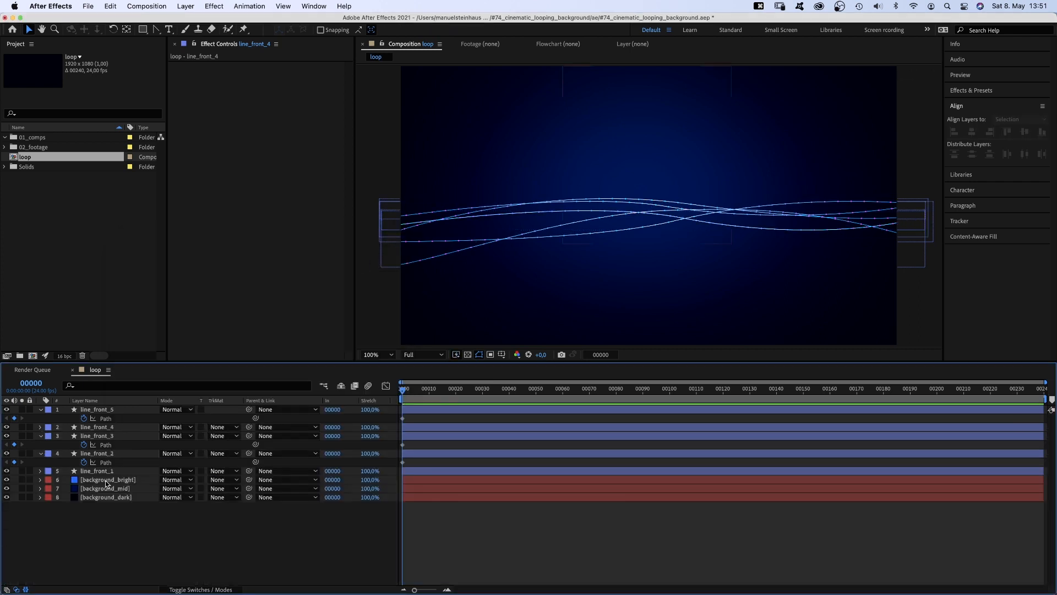
# Shift the colour of the line group's gradient stroke in line_front_2 towards teal and collapse the line layers
pyautogui.click(78, 454)
pyautogui.click(41, 453)
pyautogui.click(58, 523)
pyautogui.click(94, 541)
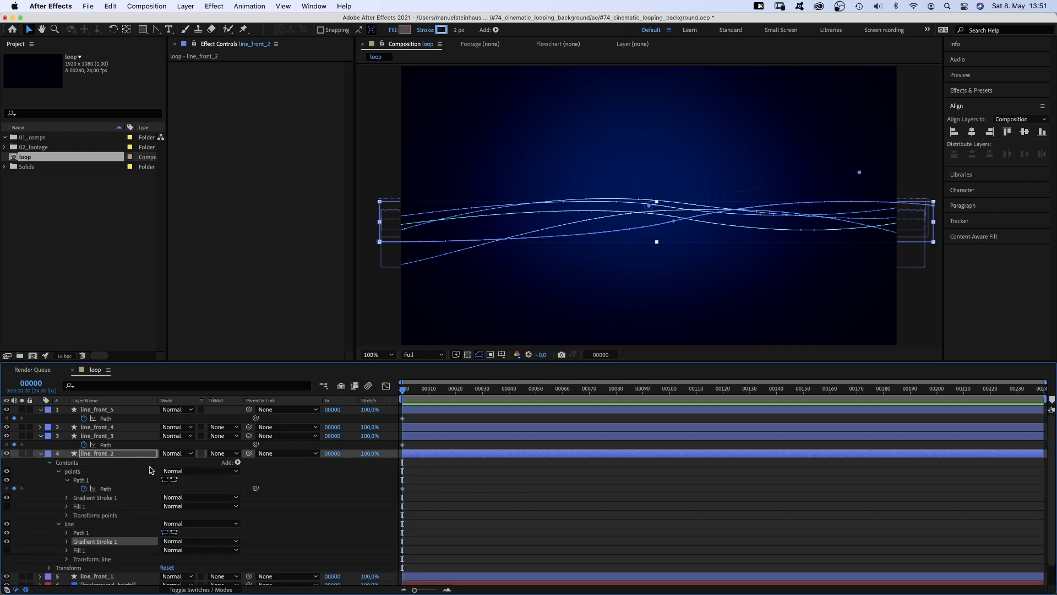
pyautogui.click(441, 30)
pyautogui.moveTo(236, 362)
pyautogui.mouseDown()
pyautogui.moveTo(222, 382)
pyautogui.moveTo(237, 374)
pyautogui.moveTo(236, 356)
pyautogui.mouseUp()
pyautogui.click(372, 259)
pyautogui.click(39, 453)
pyautogui.click(41, 435)
pyautogui.click(40, 409)
# Add an adjustment layer above the lines and rename it blur_front
pyautogui.press('alt+super+y')
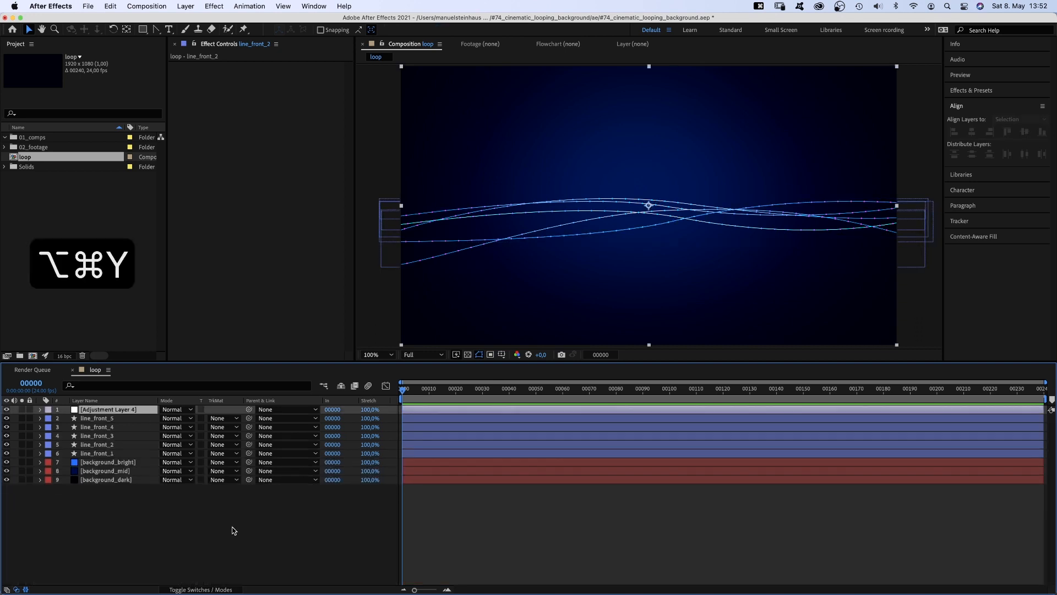
pyautogui.press('Return')
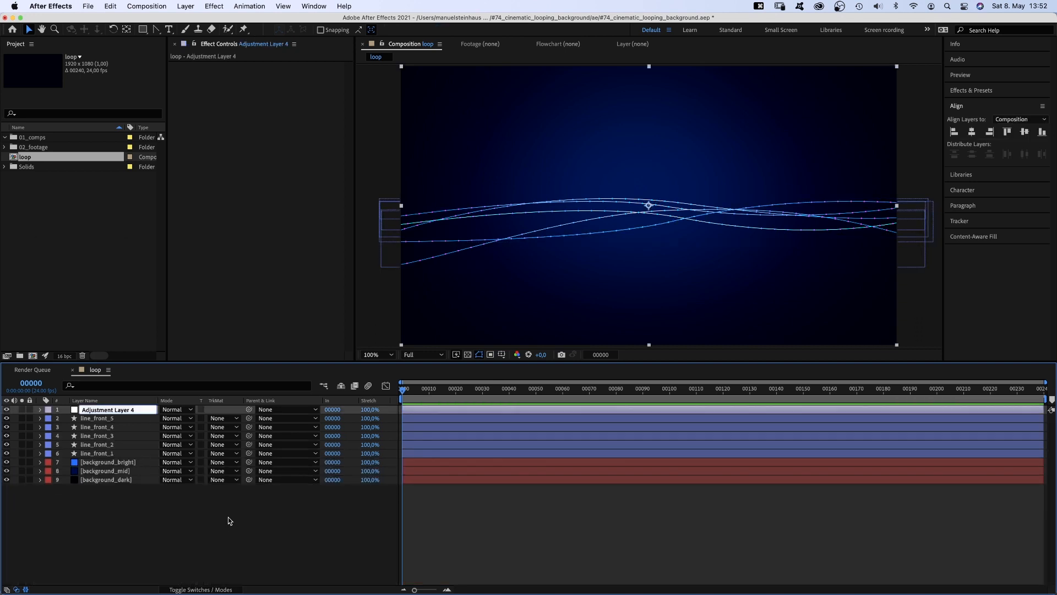
pyautogui.write('blur_front')
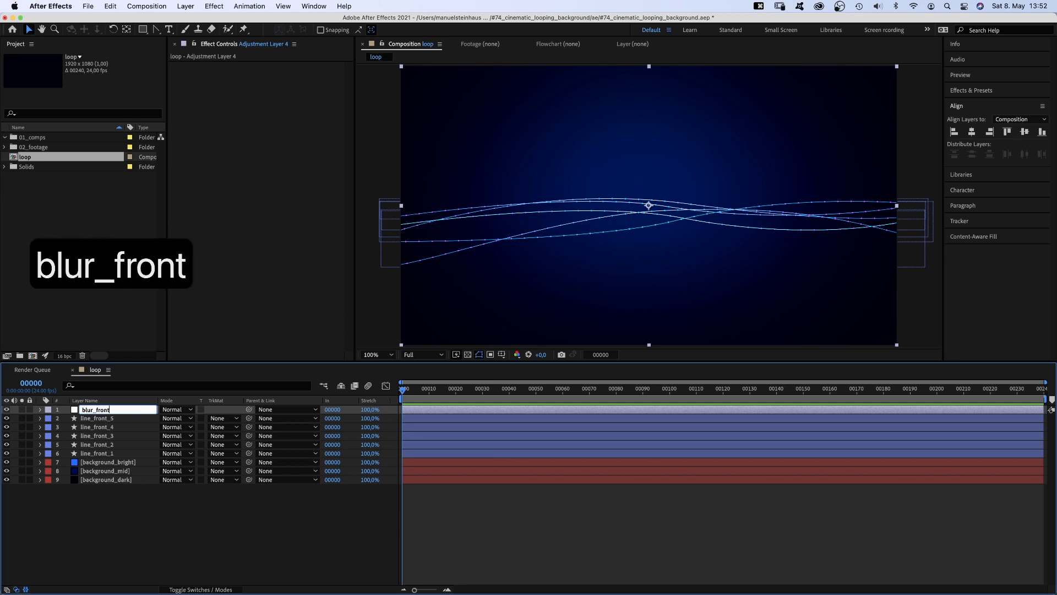
pyautogui.press('Return')
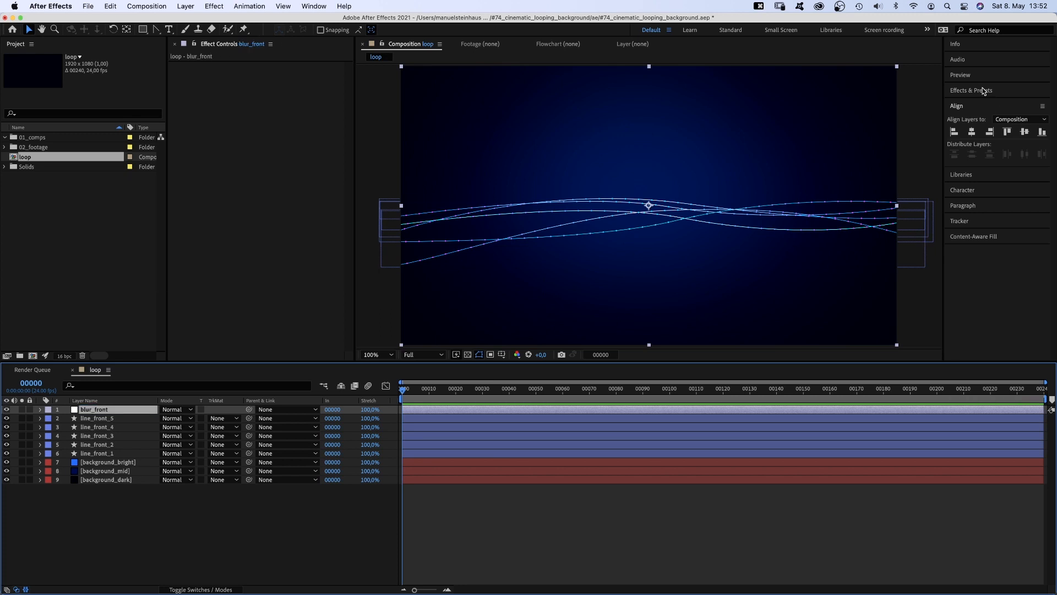
# Apply the Camera Lens Blur effect to blur_front with a blur radius of 8
pyautogui.click(984, 91)
pyautogui.write('Camera lens')
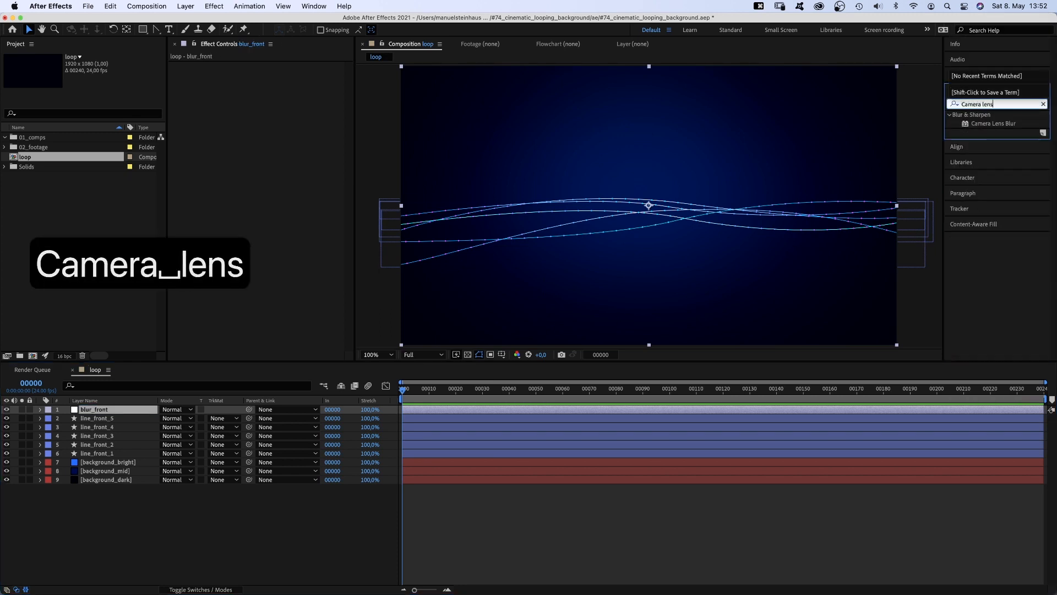
pyautogui.moveTo(964, 123); pyautogui.dragTo(247, 101)
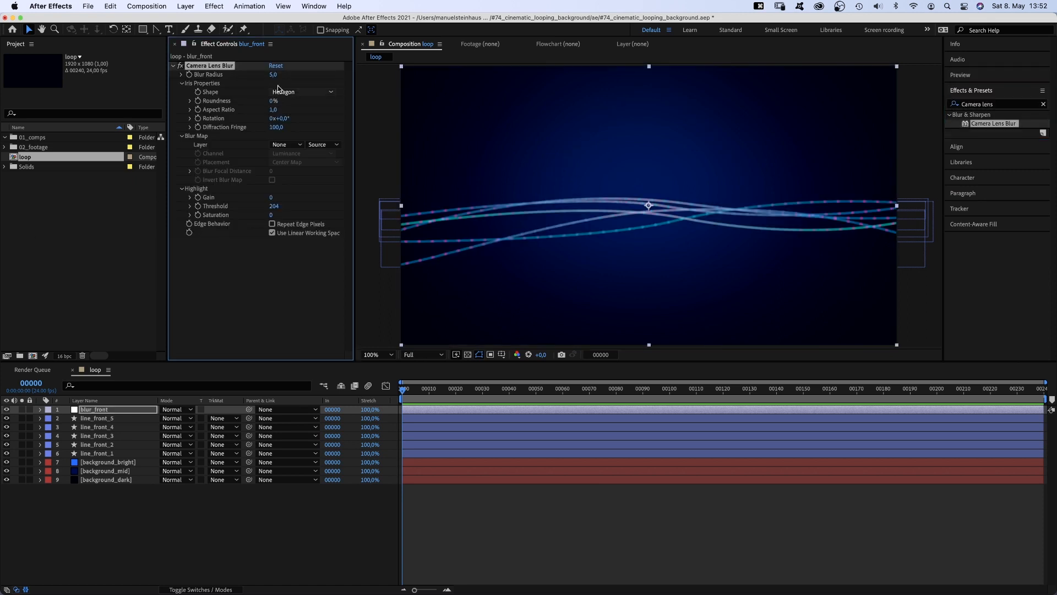
pyautogui.write('8')
pyautogui.press('Return')
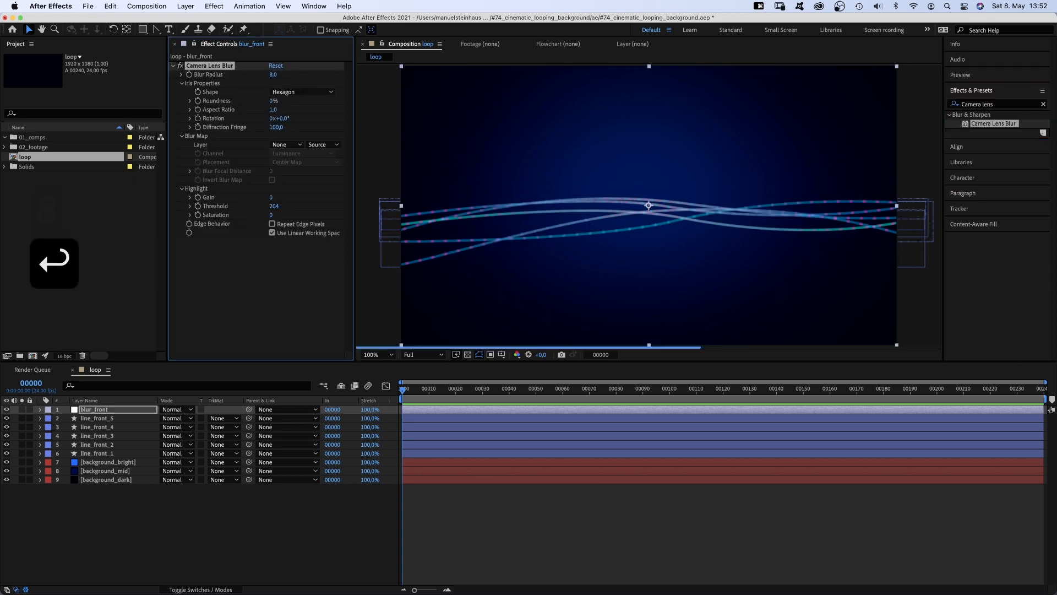
# Draw a wide elliptical mask on blur_front around the central part of the lines
pyautogui.click(144, 29)
pyautogui.moveTo(147, 30); pyautogui.dragTo(169, 53)
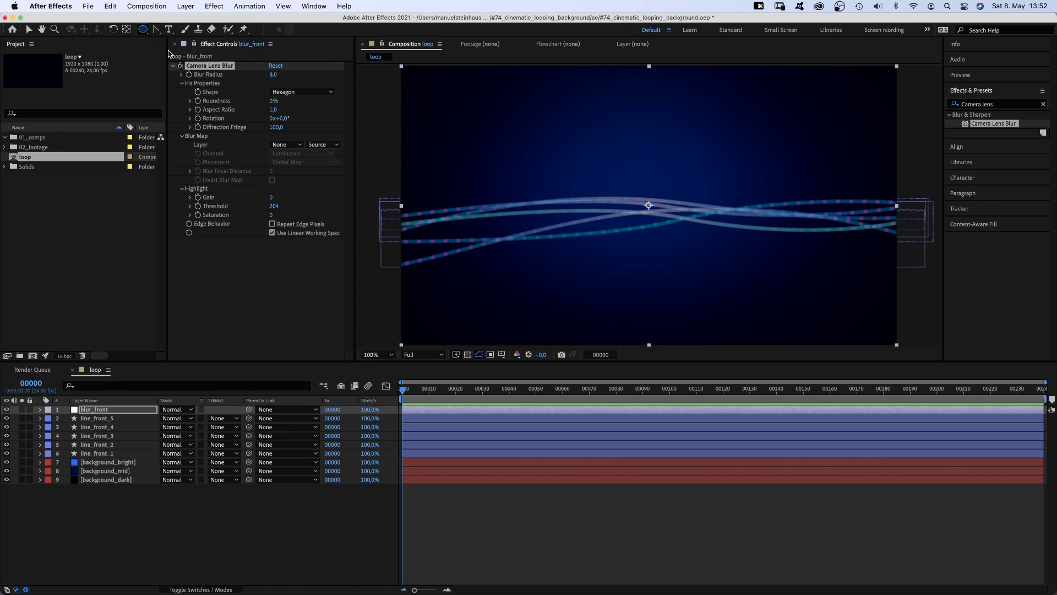
pyautogui.moveTo(447, 137); pyautogui.dragTo(842, 280)
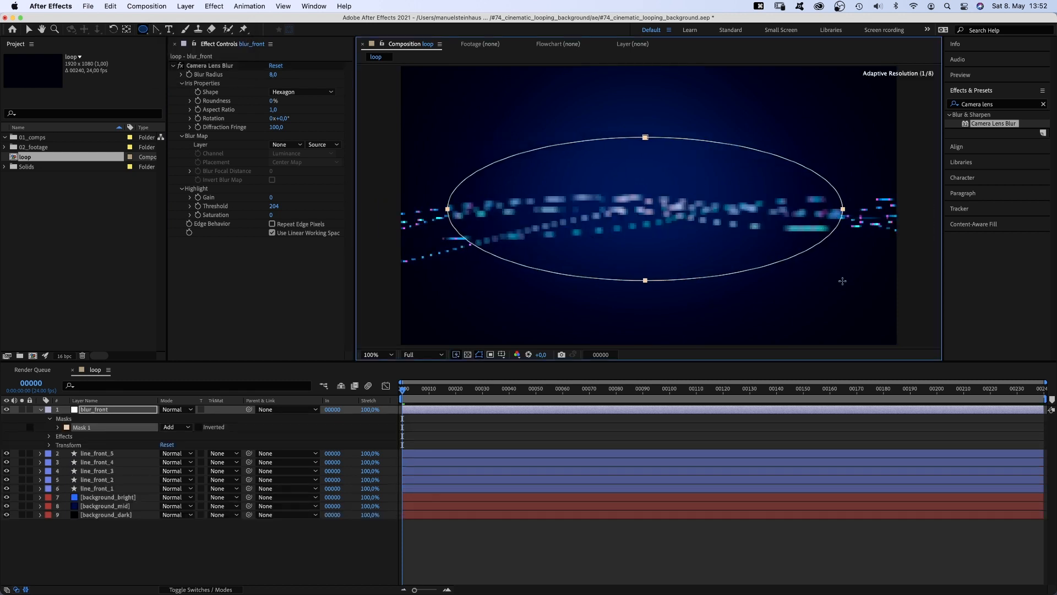
# Set the blur_front mask's feather to 600 pixels and its mode to Subtract
pyautogui.click(57, 428)
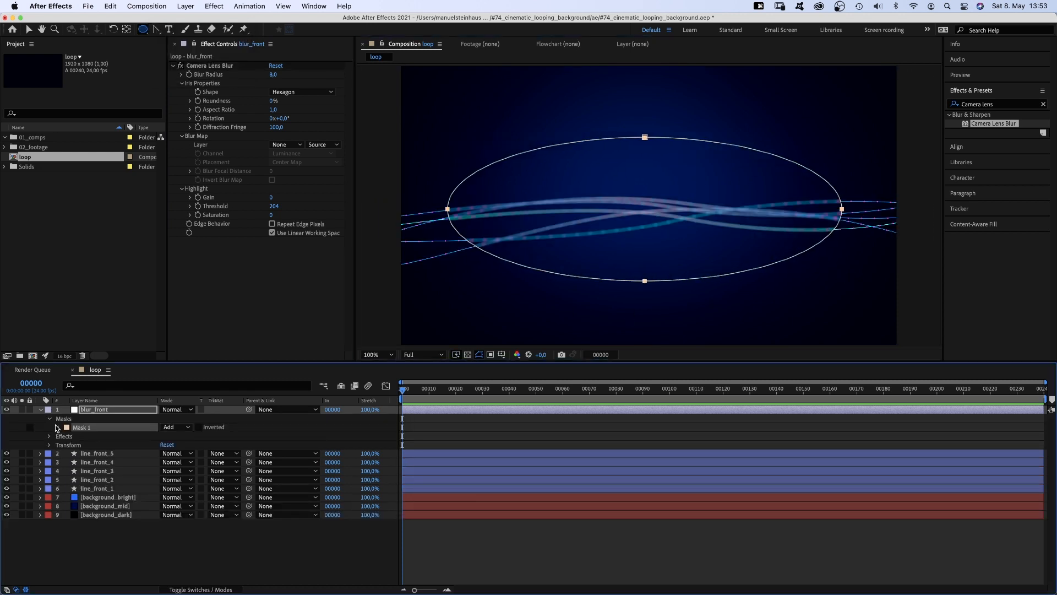
pyautogui.write('600')
pyautogui.press('Return')
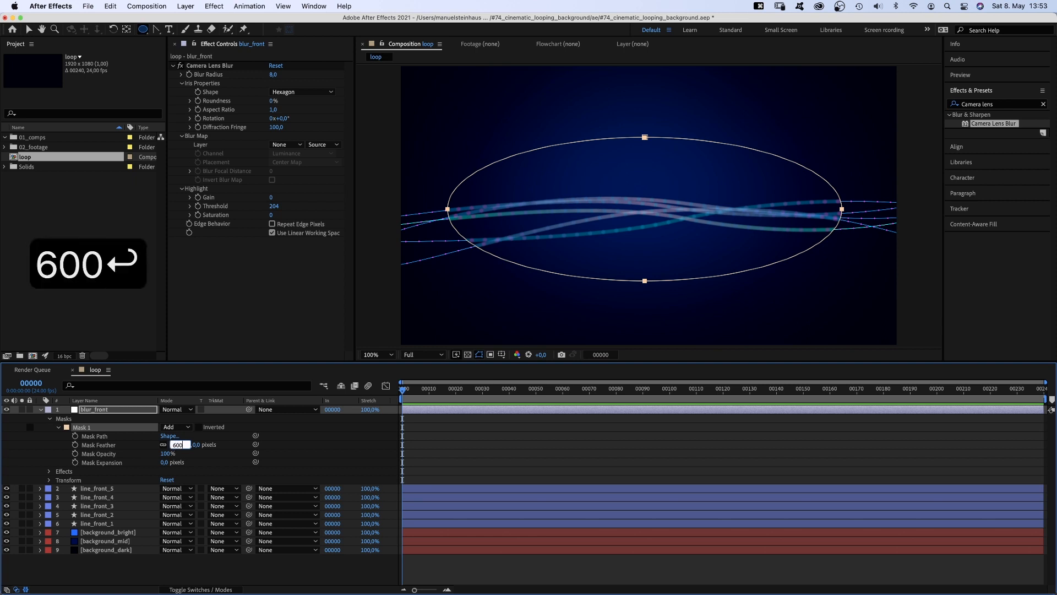
pyautogui.click(182, 428)
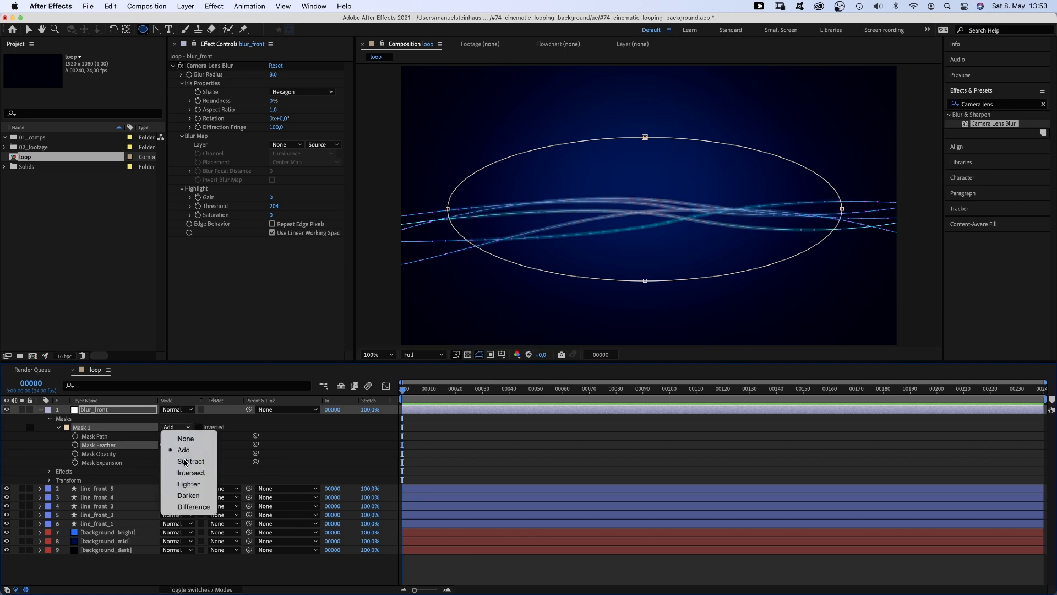
pyautogui.click(182, 445)
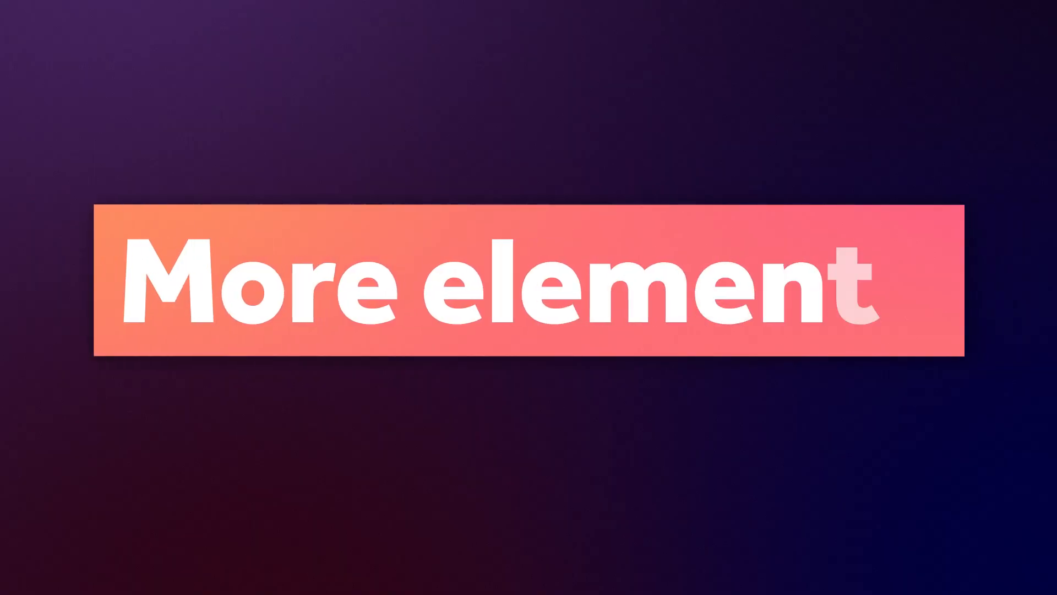
# Duplicate blur_front, place the copy directly below line_front_1 and rename it blur_back
pyautogui.press('super+d')
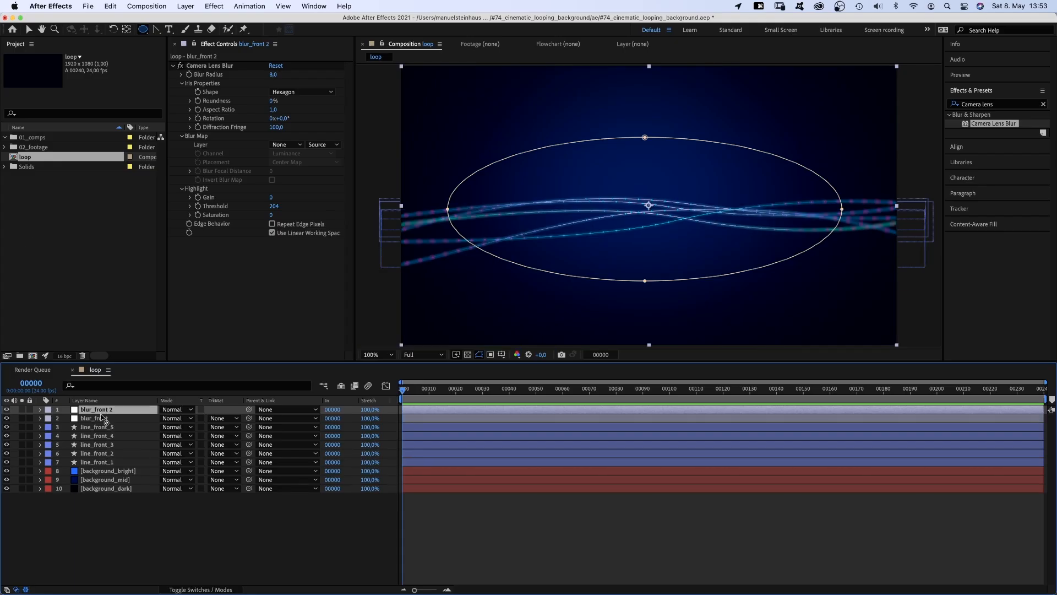
pyautogui.moveTo(104, 411); pyautogui.dragTo(107, 467)
pyautogui.press('Return')
pyautogui.press('Right')
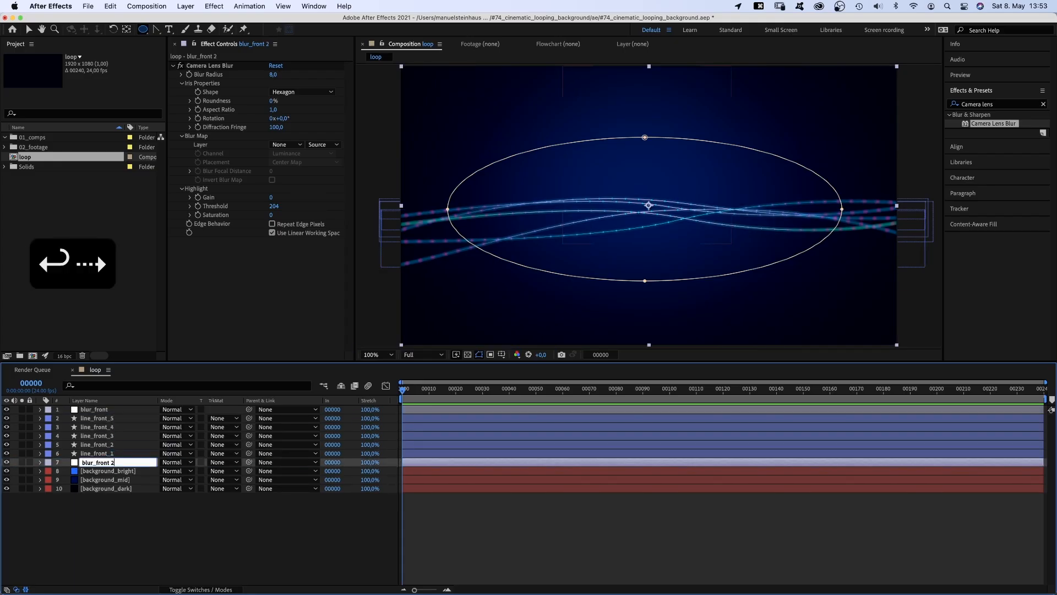
pyautogui.press('BackSpace')
pyautogui.press('BackSpace')
pyautogui.press('BackSpace')
pyautogui.press('BackSpace')
pyautogui.press('BackSpace')
pyautogui.press('BackSpace')
pyautogui.press('BackSpace')
pyautogui.write('back')
pyautogui.press('Return')
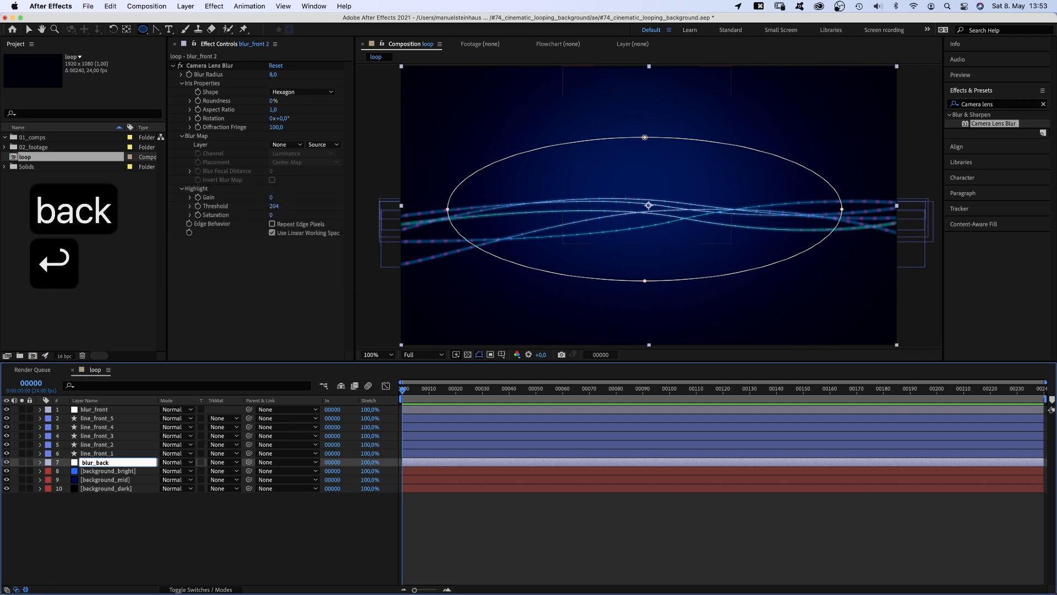
# Delete the elliptical mask from the blur_back layer
pyautogui.press('m')
pyautogui.click(92, 472)
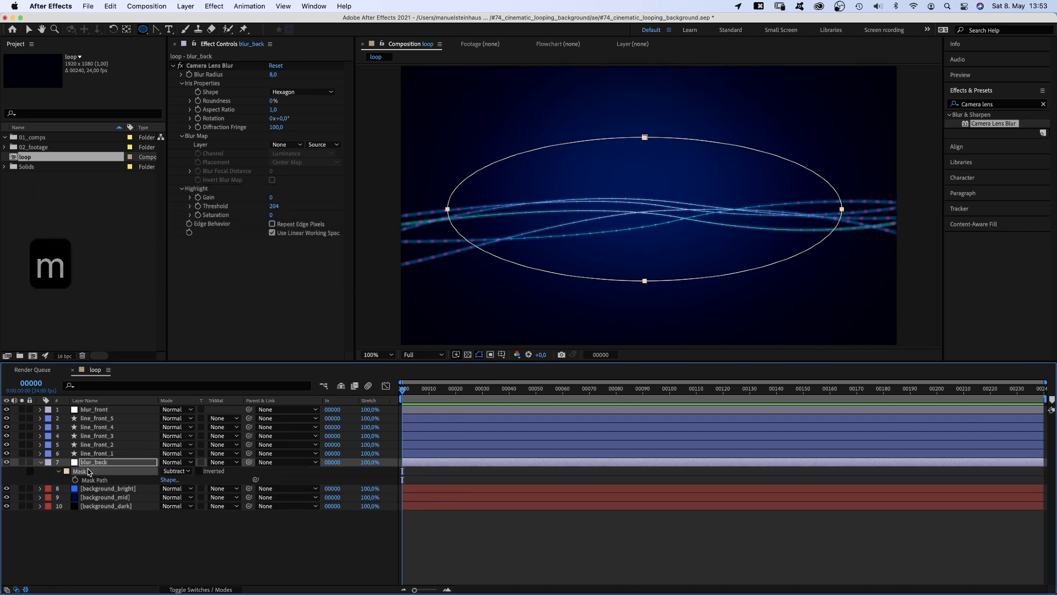
pyautogui.press('BackSpace')
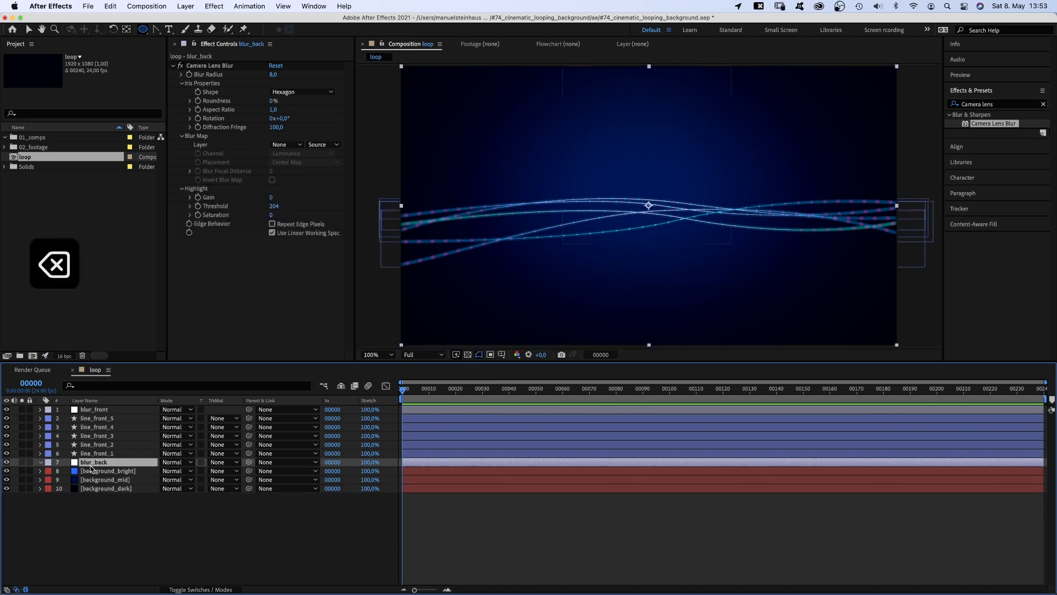
# Set blur_back's Camera Lens Blur radius to 40 and enable Repeat Edge Pixels on both blur_back and blur_front
pyautogui.click(273, 76)
pyautogui.write('40')
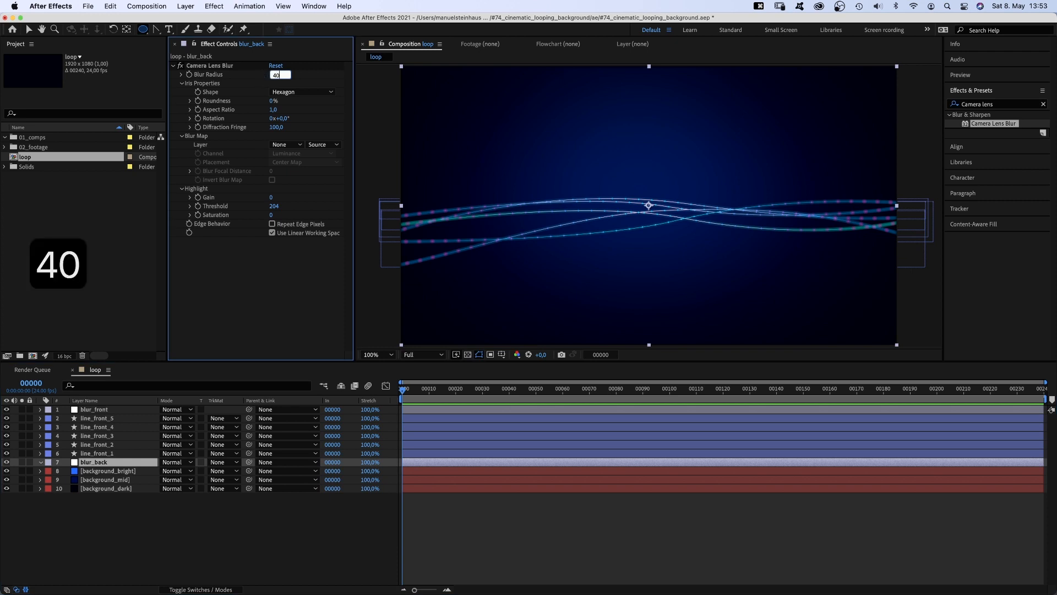
pyautogui.press('Return')
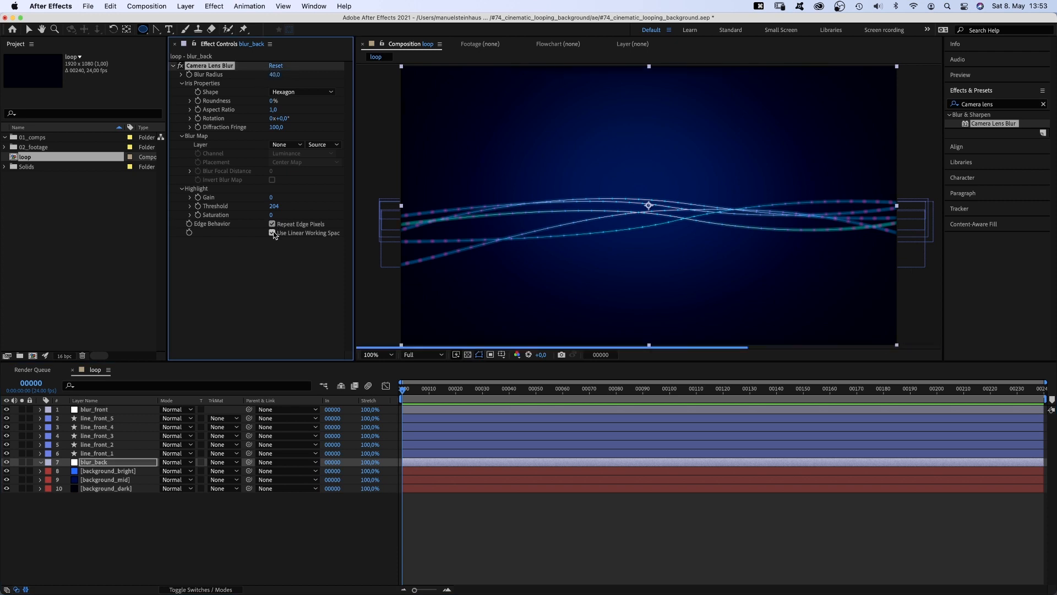
pyautogui.click(97, 410)
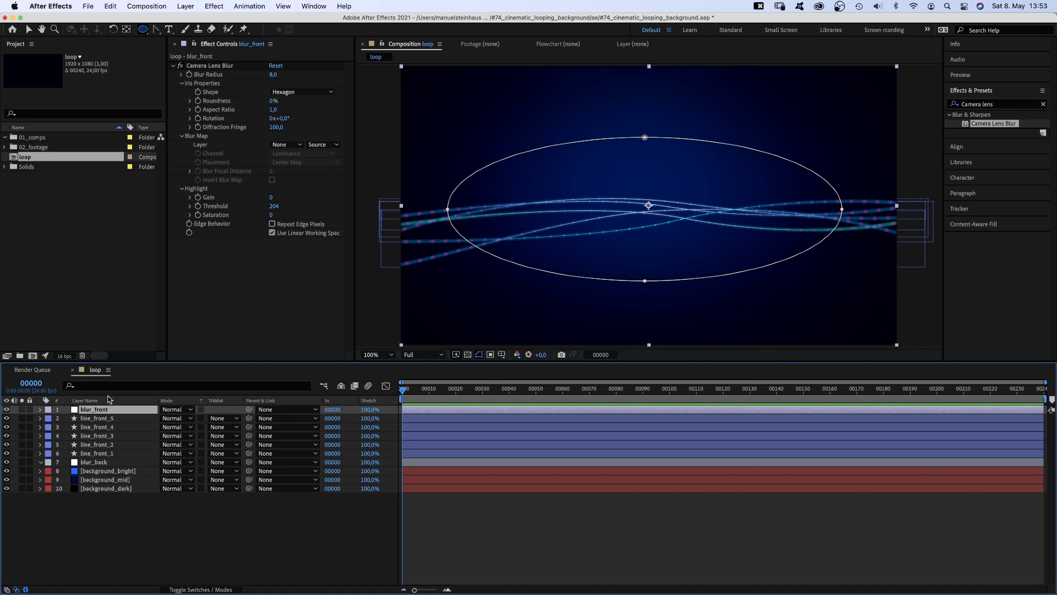
pyautogui.click(272, 224)
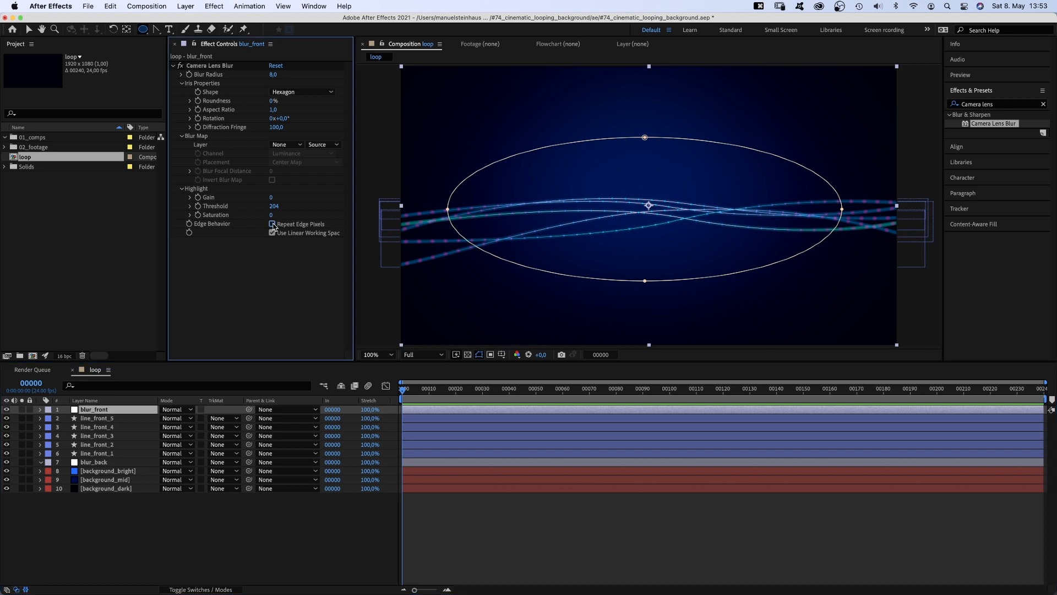
# Duplicate line_front_1 and place the copy directly below the blur_back layer
pyautogui.click(105, 464)
pyautogui.press('v')
pyautogui.click(111, 454)
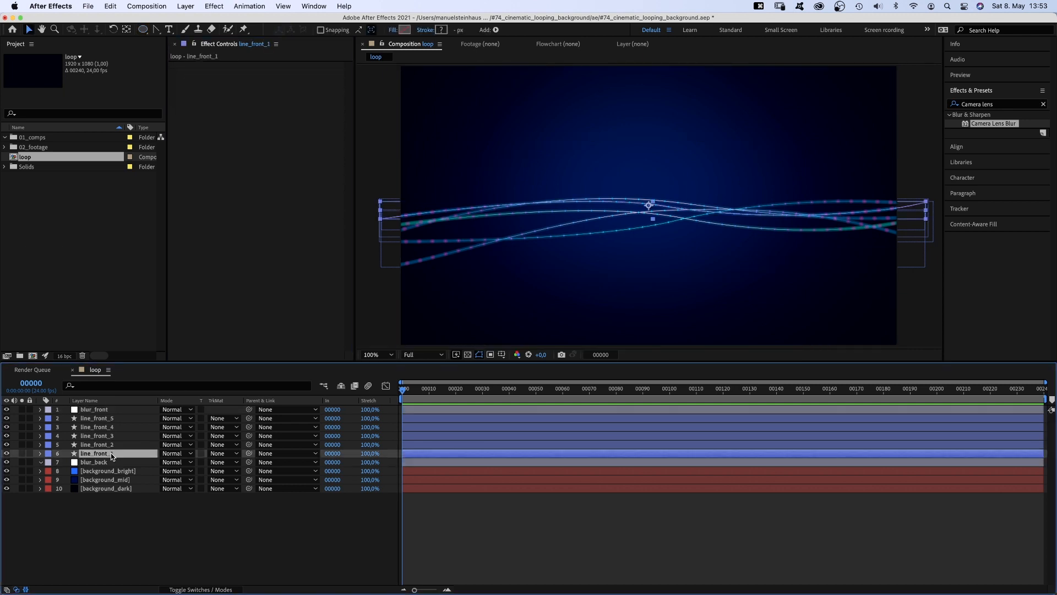
pyautogui.press('super+d')
pyautogui.moveTo(110, 455); pyautogui.dragTo(108, 473)
# Rename the duplicated line layer below blur_back as line_back_1
pyautogui.press('Return')
pyautogui.press('Right')
pyautogui.press('BackSpace')
pyautogui.press('BackSpace')
pyautogui.press('BackSpace')
pyautogui.press('BackSpace')
pyautogui.press('BackSpace')
pyautogui.press('BackSpace')
pyautogui.press('BackSpace')
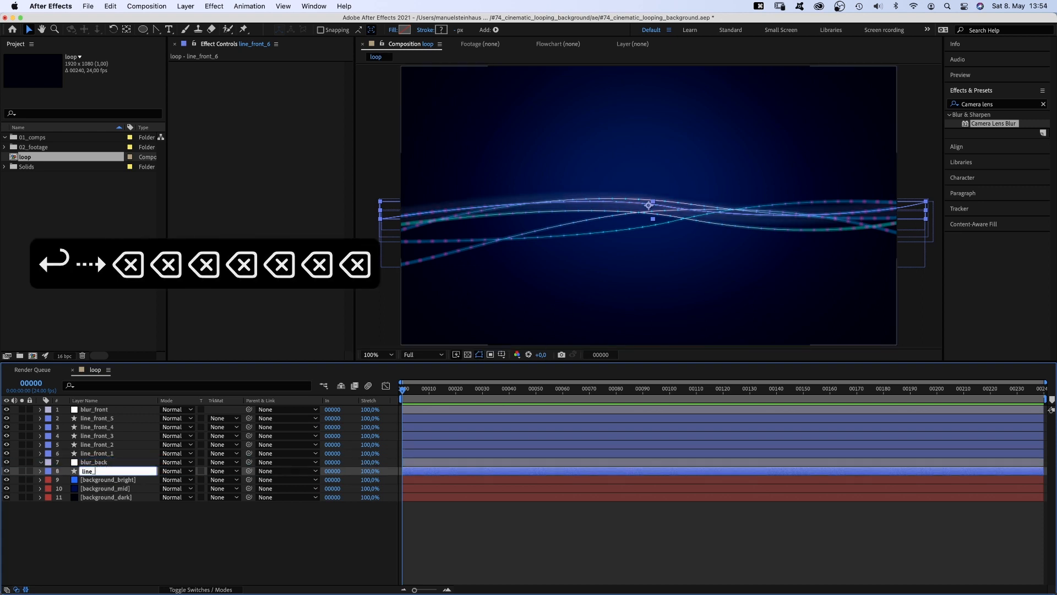
pyautogui.write('back_1')
pyautogui.press('Return')
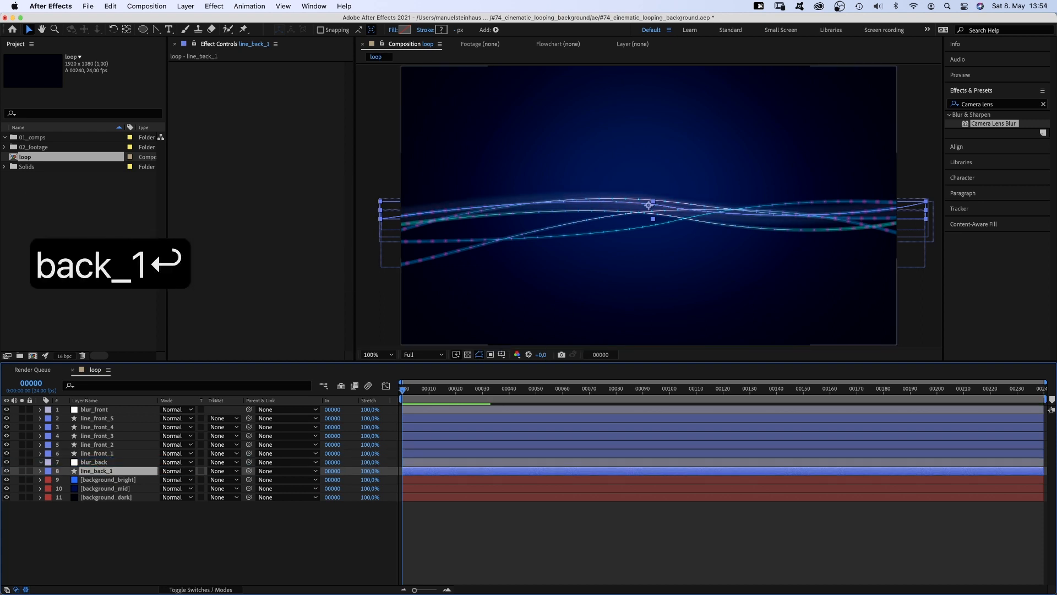
# Reshape line_back_1's path so it starts high on the left, dips through the middle and rises towards the right end
pyautogui.press('u')
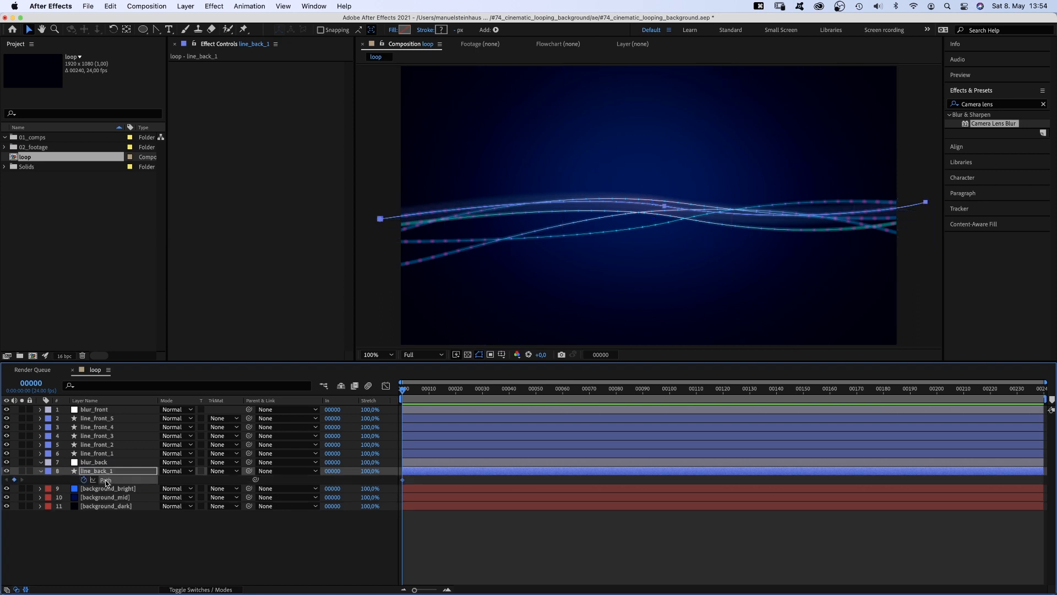
pyautogui.moveTo(372, 202); pyautogui.dragTo(378, 168)
pyautogui.moveTo(664, 206); pyautogui.dragTo(668, 229)
pyautogui.moveTo(873, 214)
pyautogui.mouseDown()
pyautogui.moveTo(872, 200)
pyautogui.moveTo(860, 201)
pyautogui.mouseUp()
pyautogui.moveTo(668, 229); pyautogui.dragTo(634, 229)
pyautogui.moveTo(760, 249); pyautogui.dragTo(774, 221)
pyautogui.moveTo(860, 201); pyautogui.dragTo(860, 223)
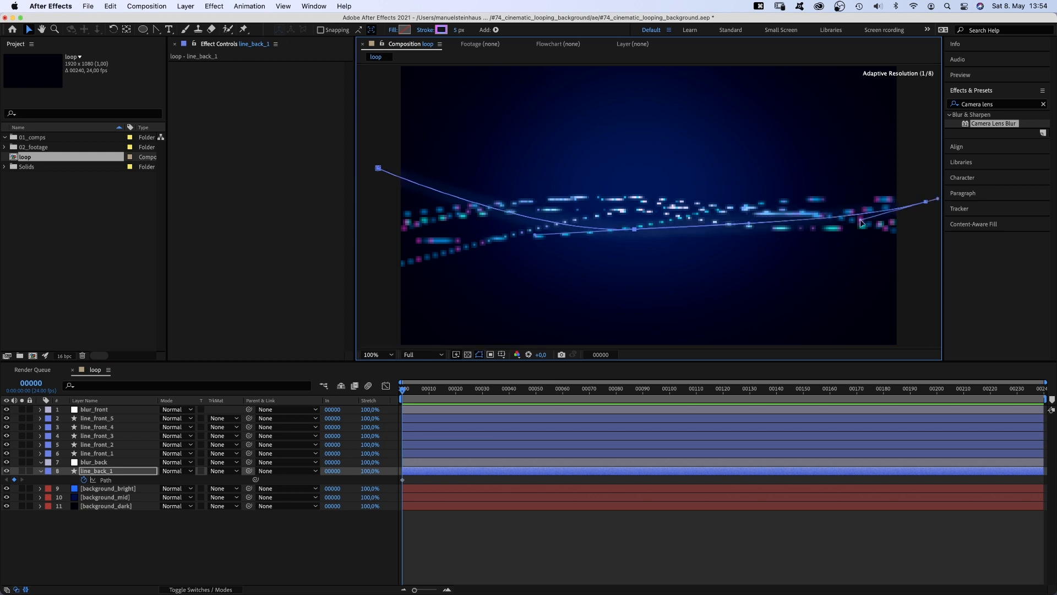
pyautogui.moveTo(774, 222); pyautogui.dragTo(750, 239)
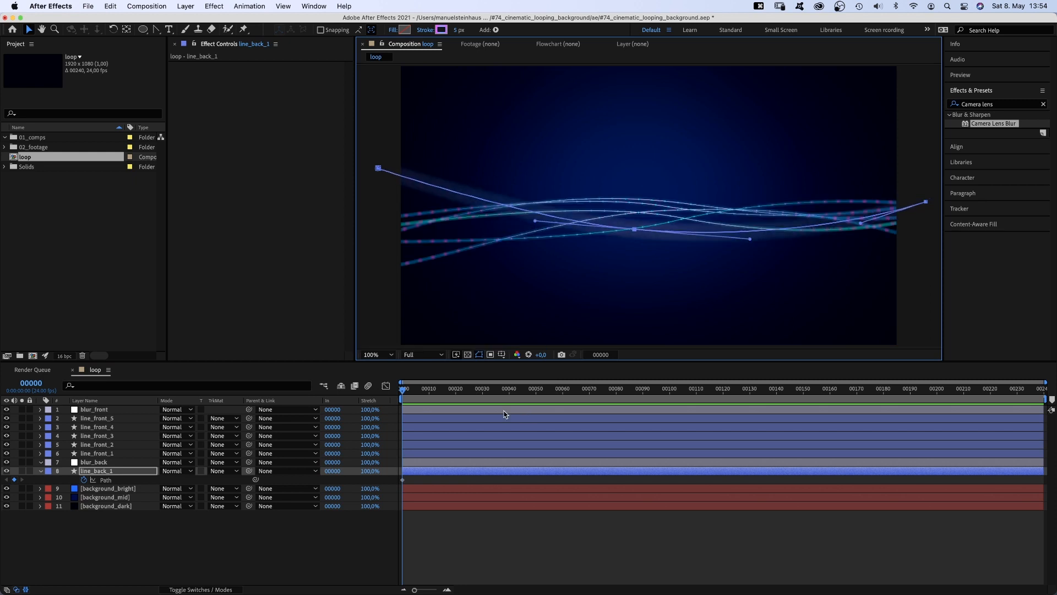
# Add a Repeater to the contents of line_back_1 and briefly solo the layer to check the repeated lines
pyautogui.click(41, 471)
pyautogui.click(41, 471)
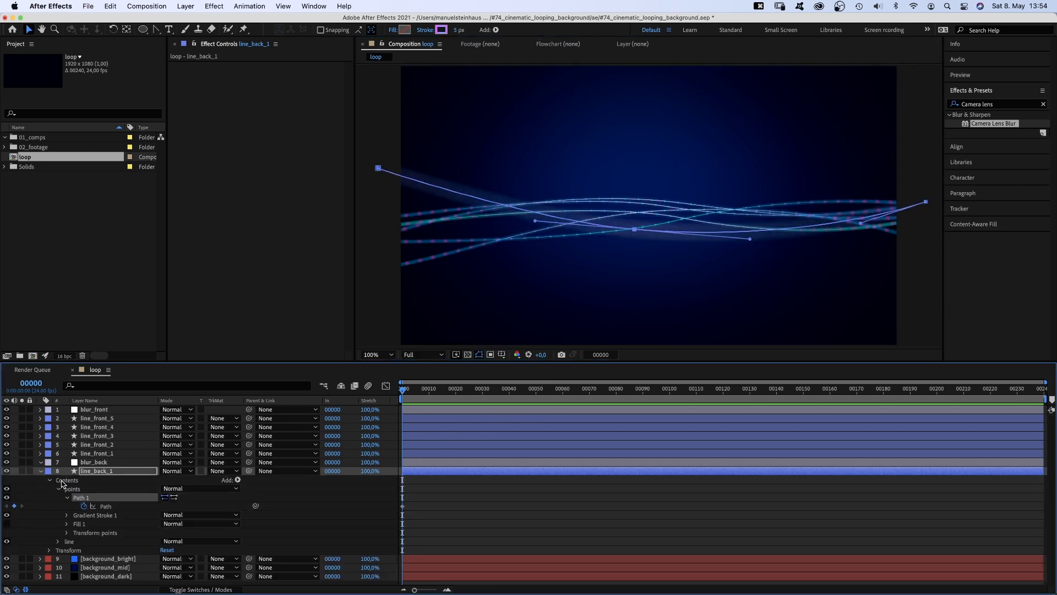
pyautogui.click(62, 482)
pyautogui.click(238, 480)
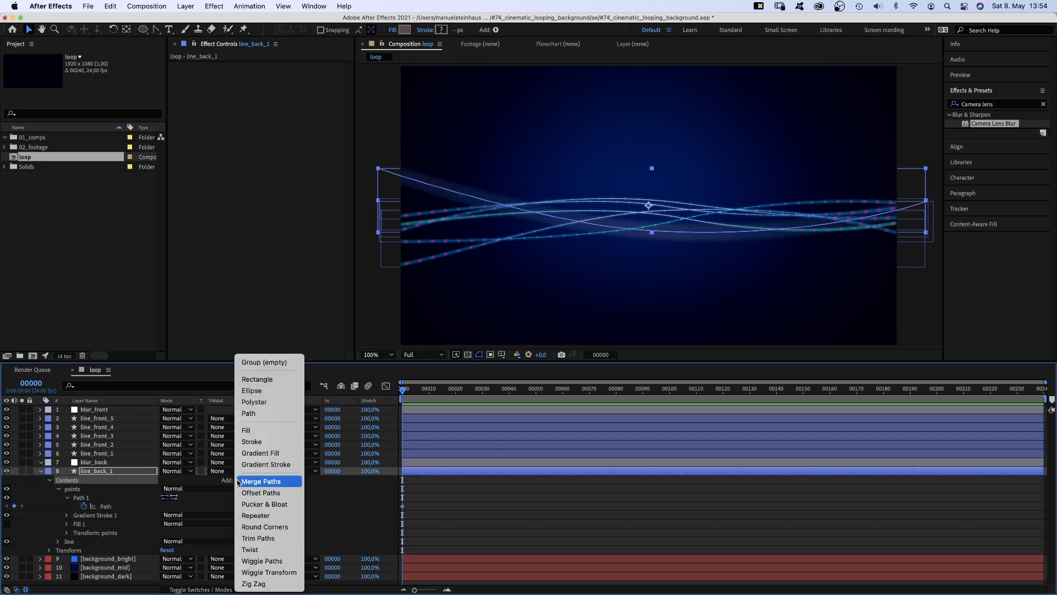
pyautogui.click(250, 482)
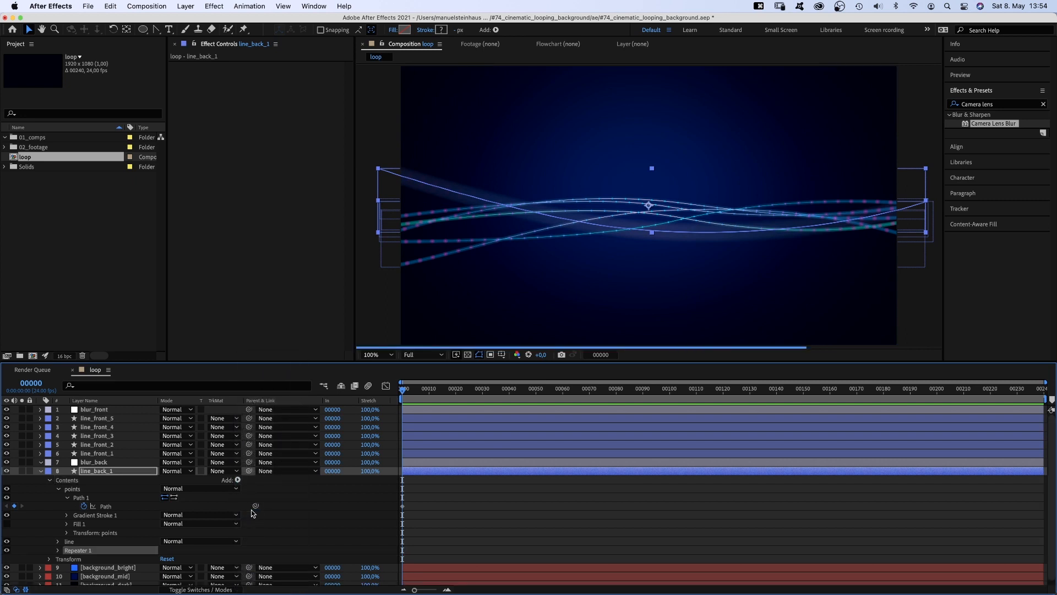
pyautogui.click(22, 471)
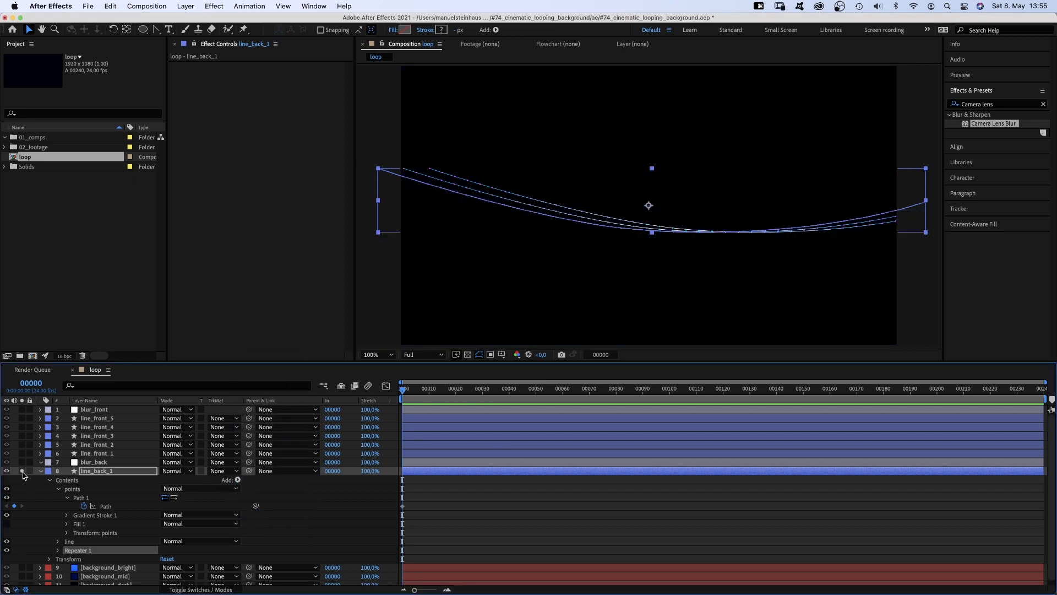
pyautogui.click(22, 471)
pyautogui.click(40, 471)
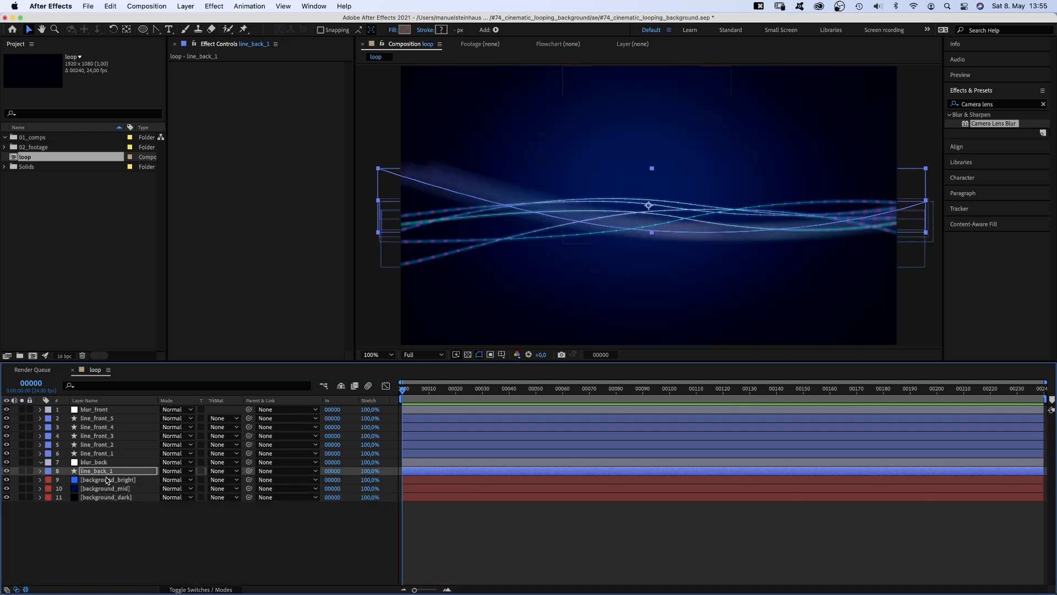
# Duplicate line_back_1 and reshape the copy's path, lowering both ends so the line arches gently through the middle
pyautogui.press('super+d')
pyautogui.press('u')
pyautogui.click(106, 480)
pyautogui.moveTo(379, 168); pyautogui.dragTo(380, 272)
pyautogui.moveTo(925, 202); pyautogui.dragTo(929, 255)
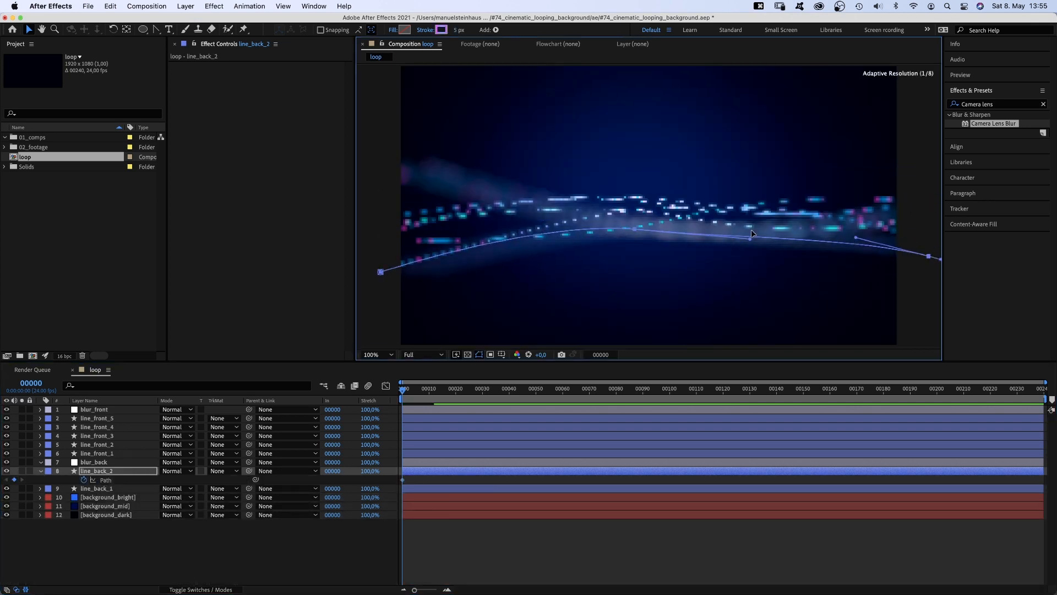
pyautogui.moveTo(751, 228); pyautogui.dragTo(752, 202)
pyautogui.moveTo(857, 238); pyautogui.dragTo(842, 264)
# Duplicate line_back_2 and reshape the copy's path into a high arch passing above the front lines
pyautogui.press('super+d')
pyautogui.press('u')
pyautogui.click(105, 481)
pyautogui.moveTo(381, 271); pyautogui.dragTo(375, 244)
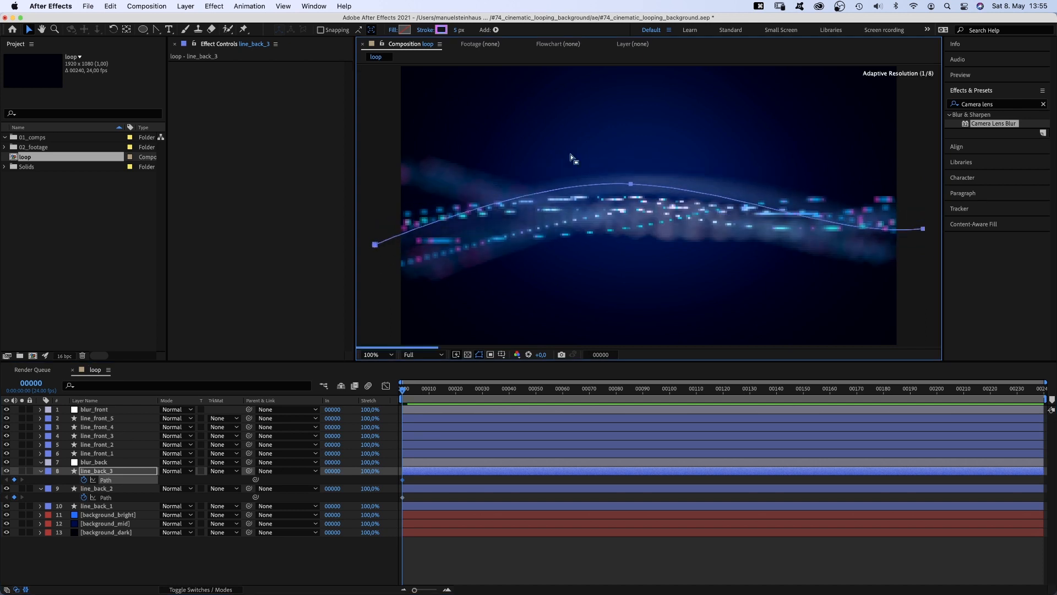
pyautogui.moveTo(631, 184); pyautogui.dragTo(670, 172)
pyautogui.moveTo(786, 163); pyautogui.dragTo(783, 178)
pyautogui.moveTo(837, 237); pyautogui.dragTo(872, 199)
# Duplicate line_back_3, raise the copy's left end and lower its middle point, adjusting the right end and the curve handles
pyautogui.click(92, 471)
pyautogui.press('super+d')
pyautogui.press('u')
pyautogui.click(105, 480)
pyautogui.moveTo(375, 245); pyautogui.dragTo(371, 198)
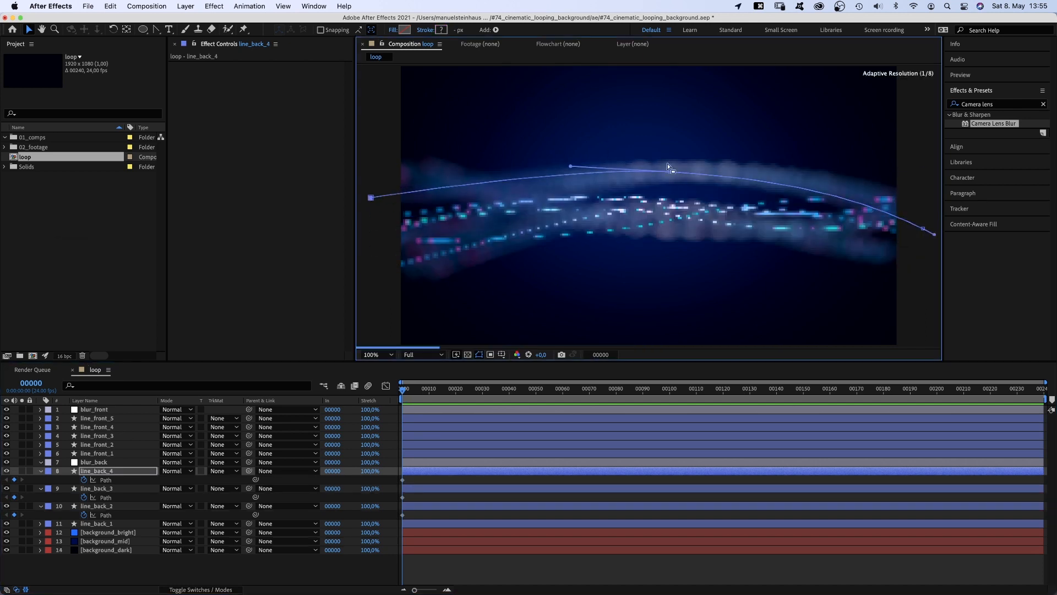
pyautogui.moveTo(670, 171); pyautogui.dragTo(685, 263)
pyautogui.moveTo(872, 198); pyautogui.dragTo(911, 174)
pyautogui.moveTo(798, 269); pyautogui.dragTo(781, 202)
pyautogui.moveTo(685, 263); pyautogui.dragTo(638, 239)
pyautogui.moveTo(910, 174); pyautogui.dragTo(925, 212)
pyautogui.moveTo(874, 234); pyautogui.dragTo(863, 193)
pyautogui.moveTo(734, 178); pyautogui.dragTo(749, 213)
# Duplicate line_back_4 and reshape the copy's path into a low curve dipping below the front lines
pyautogui.click(95, 471)
pyautogui.press('super+d')
pyautogui.press('u')
pyautogui.click(106, 480)
pyautogui.moveTo(371, 198); pyautogui.dragTo(374, 230)
pyautogui.moveTo(641, 271); pyautogui.dragTo(685, 271)
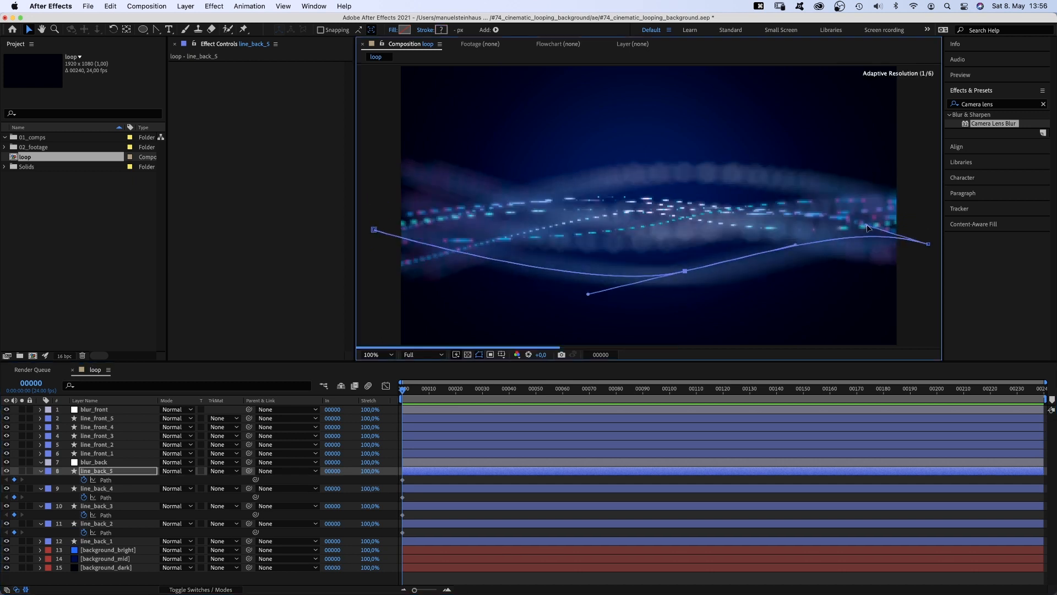
pyautogui.moveTo(866, 225); pyautogui.dragTo(869, 234)
# Set the label colour of blur_back and all five line_back layers to Green
pyautogui.click(94, 462)
pyautogui.keyDown('shift'); pyautogui.click(97, 523); pyautogui.keyUp('shift')
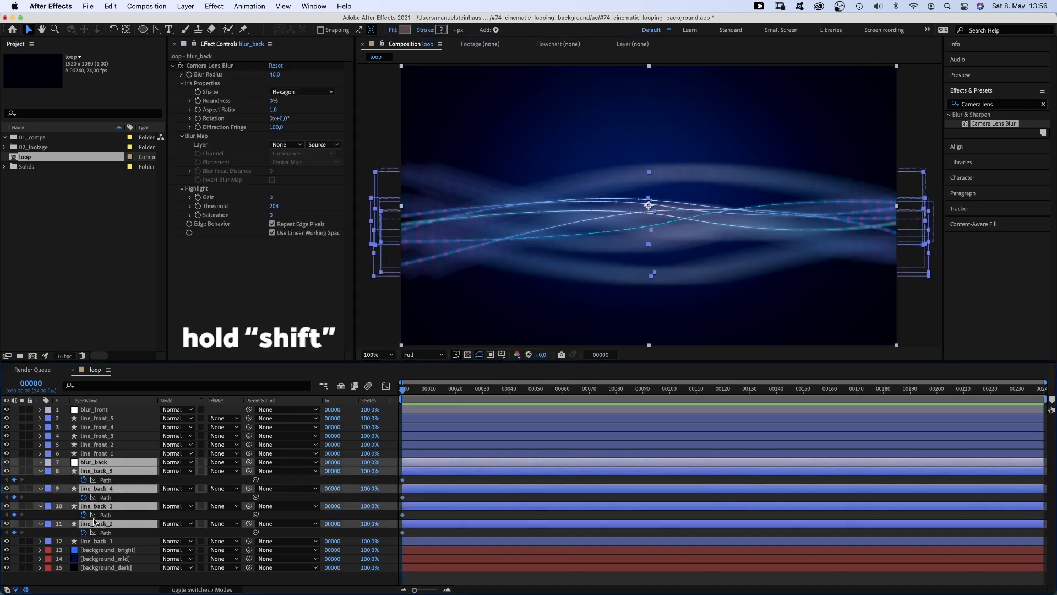
pyautogui.keyDown('shift'); pyautogui.click(97, 541); pyautogui.keyUp('shift')
pyautogui.click(48, 462)
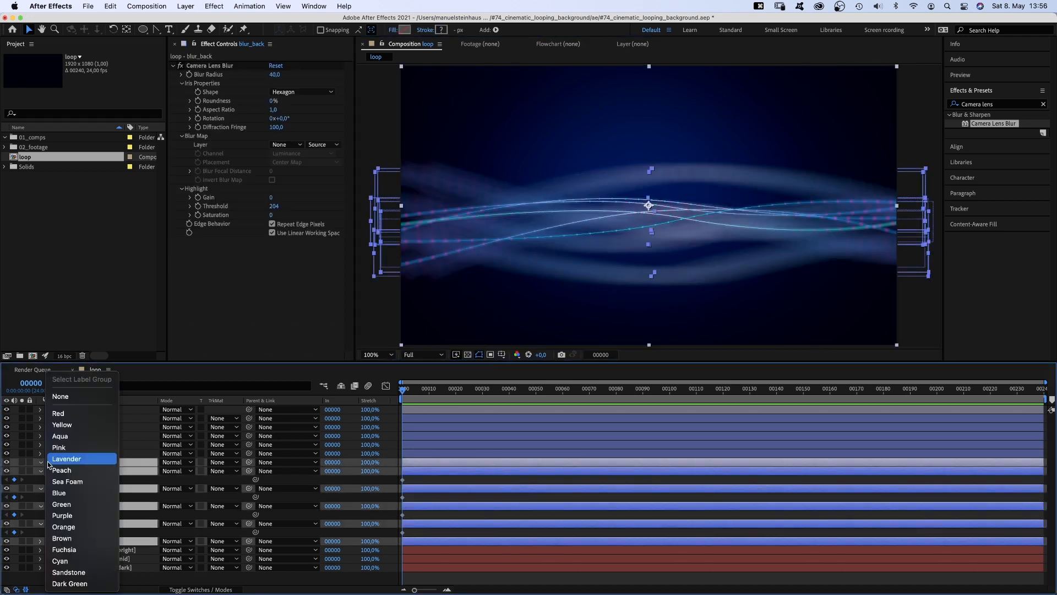
pyautogui.click(61, 505)
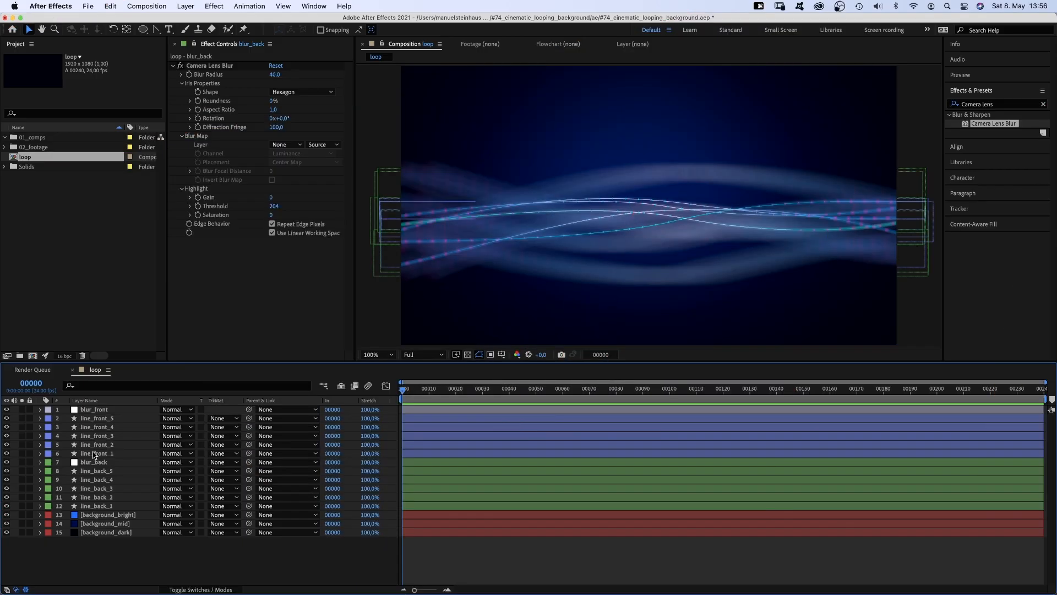
# Duplicate line_front_1, rename the copy line_front_centre and place it directly below line_front_1
pyautogui.click(92, 453)
pyautogui.press('super+d')
pyautogui.press('Return')
pyautogui.press('Right')
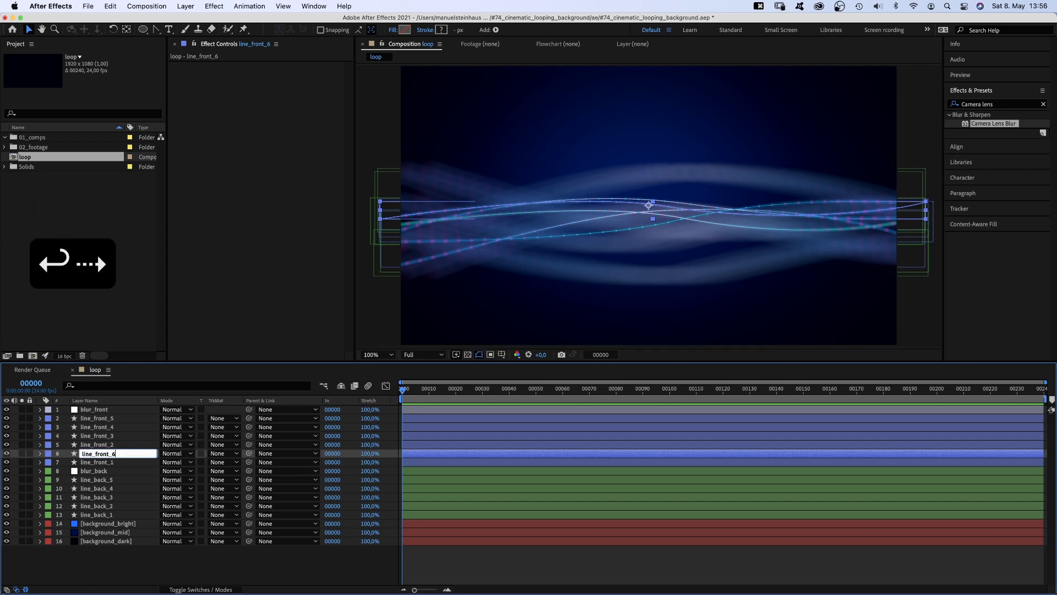
pyautogui.press('BackSpace')
pyautogui.write('centre')
pyautogui.press('Return')
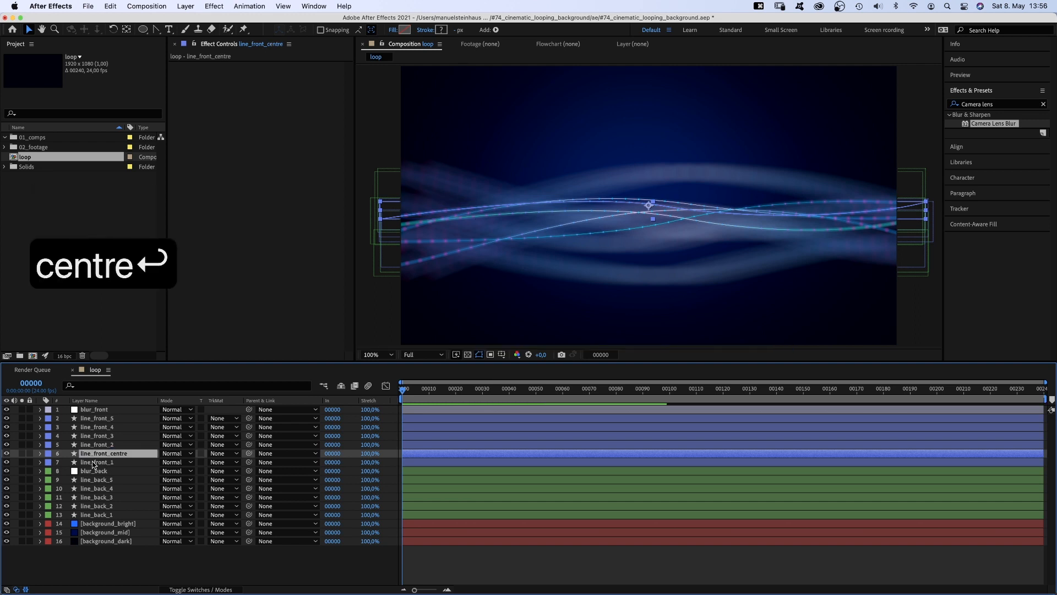
pyautogui.moveTo(92, 464); pyautogui.dragTo(95, 467)
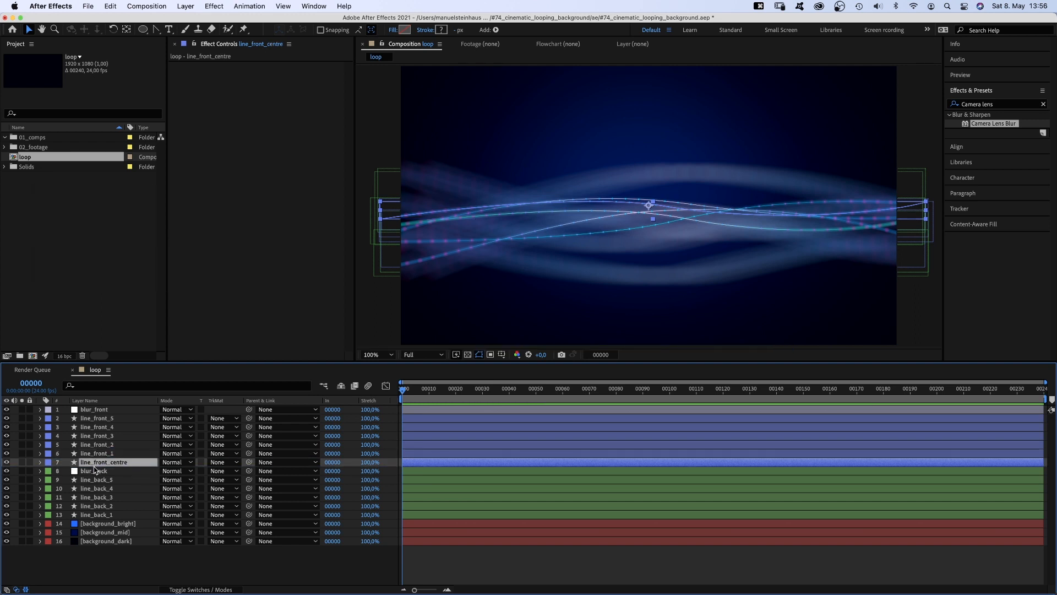
# Reshape line_front_centre's path with a lower left end, a steeper crest left of the centre and a dip on the right
pyautogui.press('u')
pyautogui.moveTo(380, 218); pyautogui.dragTo(382, 240)
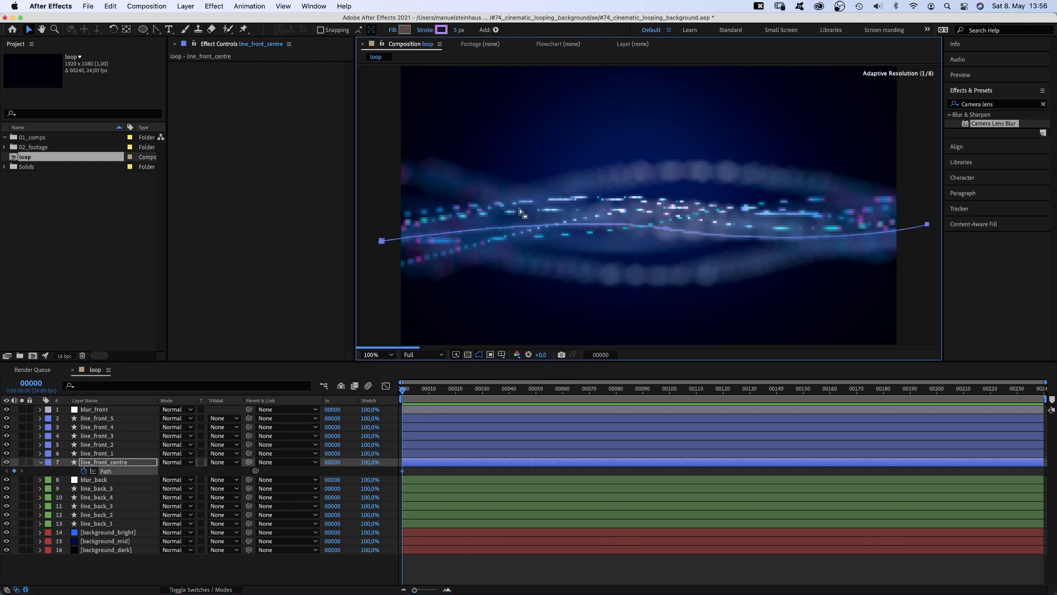
pyautogui.moveTo(665, 228); pyautogui.dragTo(665, 198)
pyautogui.moveTo(568, 184); pyautogui.dragTo(528, 156)
pyautogui.moveTo(676, 203); pyautogui.dragTo(690, 206)
pyautogui.moveTo(927, 224); pyautogui.dragTo(925, 202)
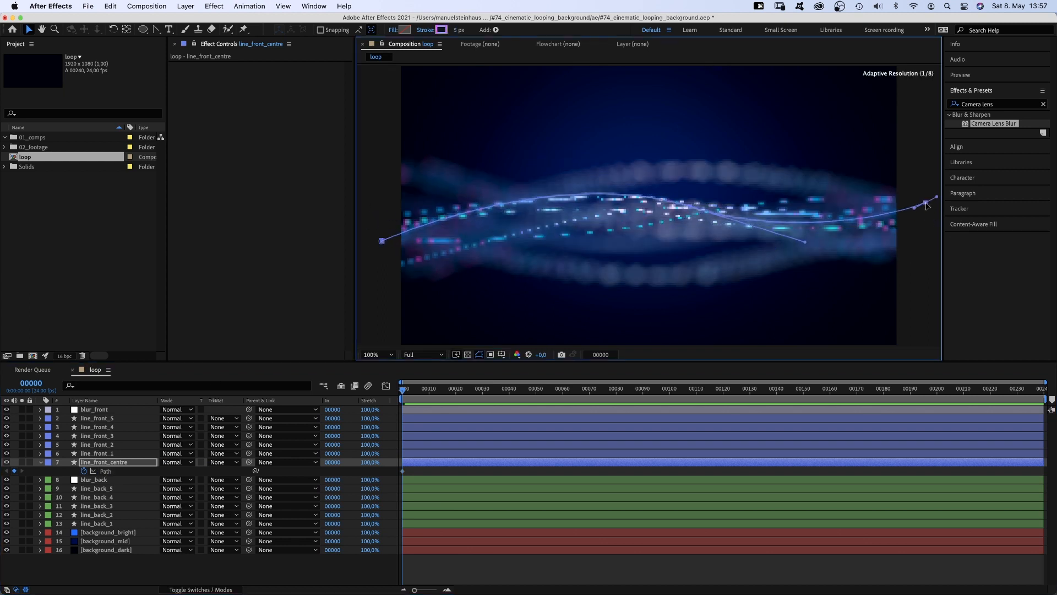
# Copy blur_front's Camera Lens Blur effect onto line_front_centre and set its Blur Radius to 12
pyautogui.click(92, 411)
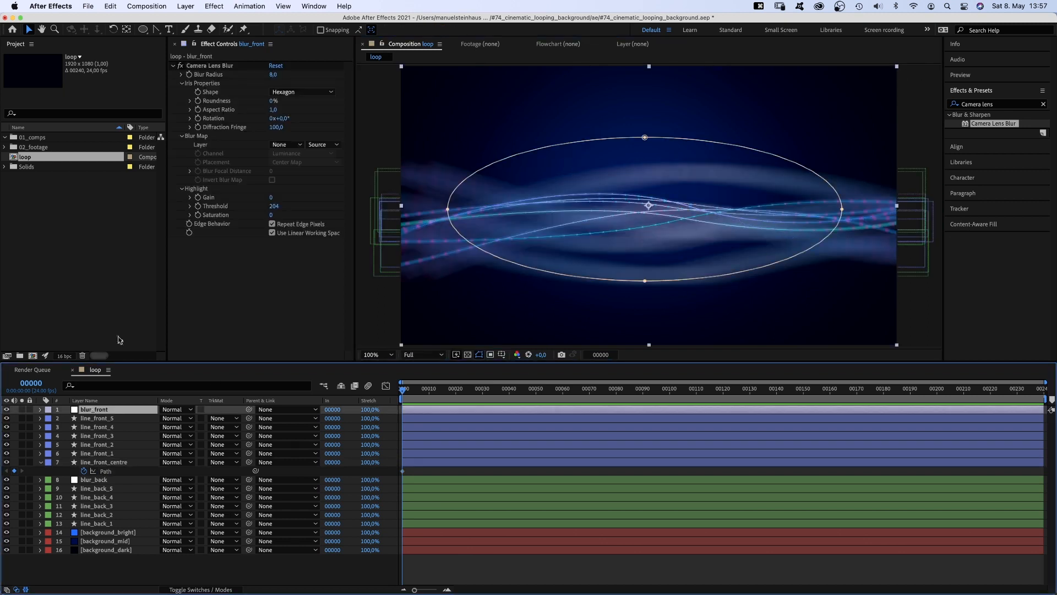
pyautogui.click(211, 66)
pyautogui.press('super+c')
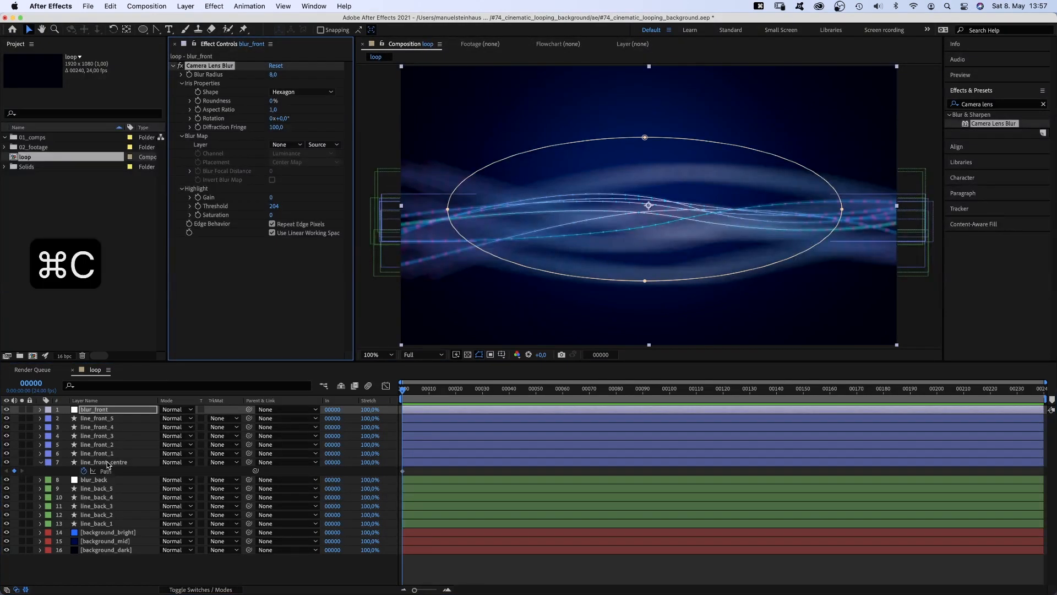
pyautogui.click(108, 463)
pyautogui.press('super+v')
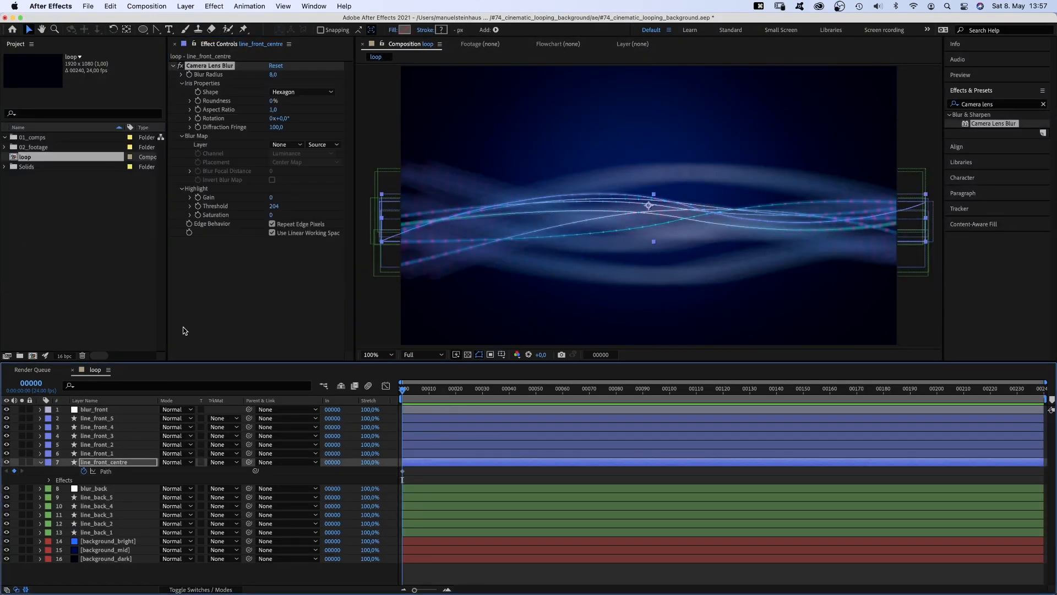
pyautogui.click(273, 74)
pyautogui.write('12')
pyautogui.press('Return')
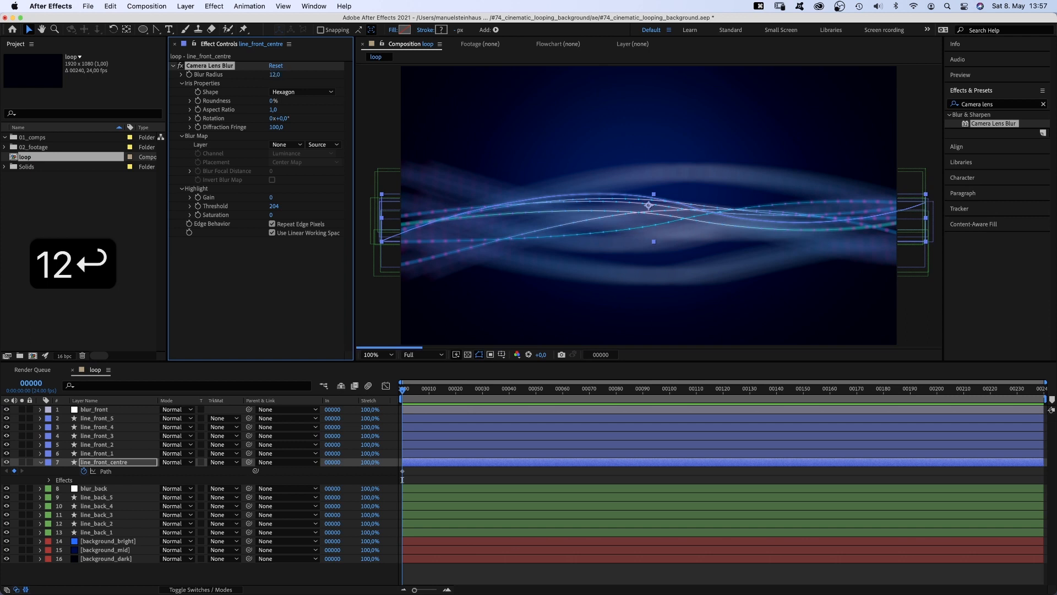
# Add a Repeater to the contents of line_front_centre and collapse the layer
pyautogui.click(45, 469)
pyautogui.click(41, 463)
pyautogui.click(40, 462)
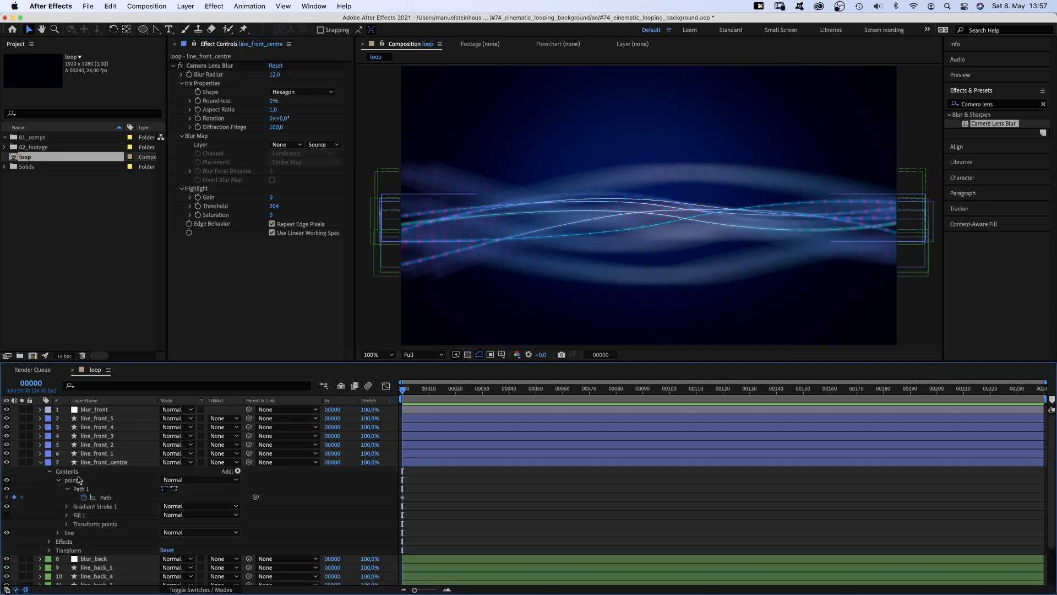
pyautogui.click(66, 472)
pyautogui.click(237, 472)
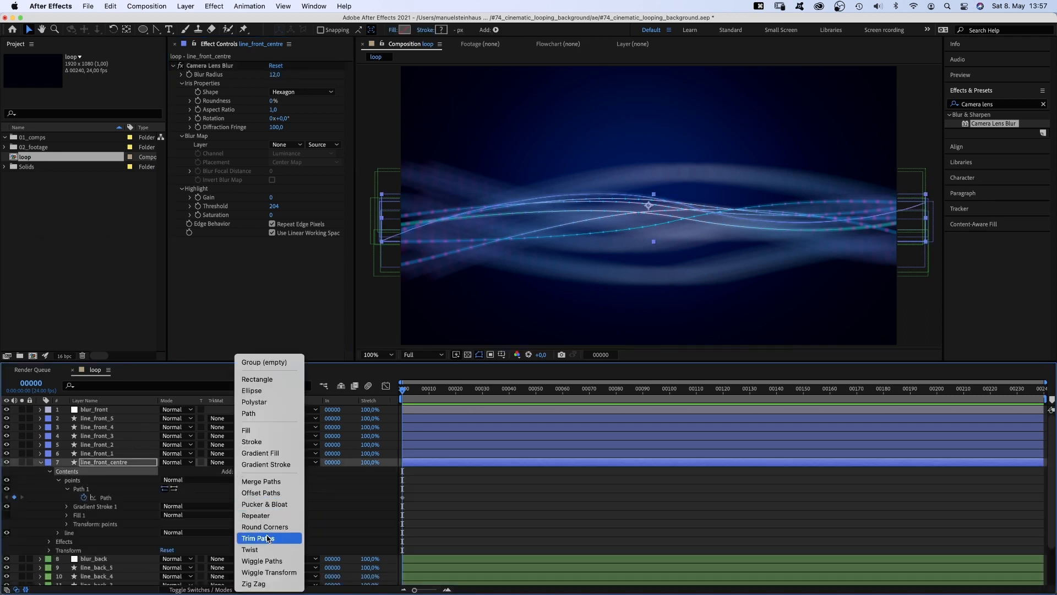
pyautogui.click(265, 518)
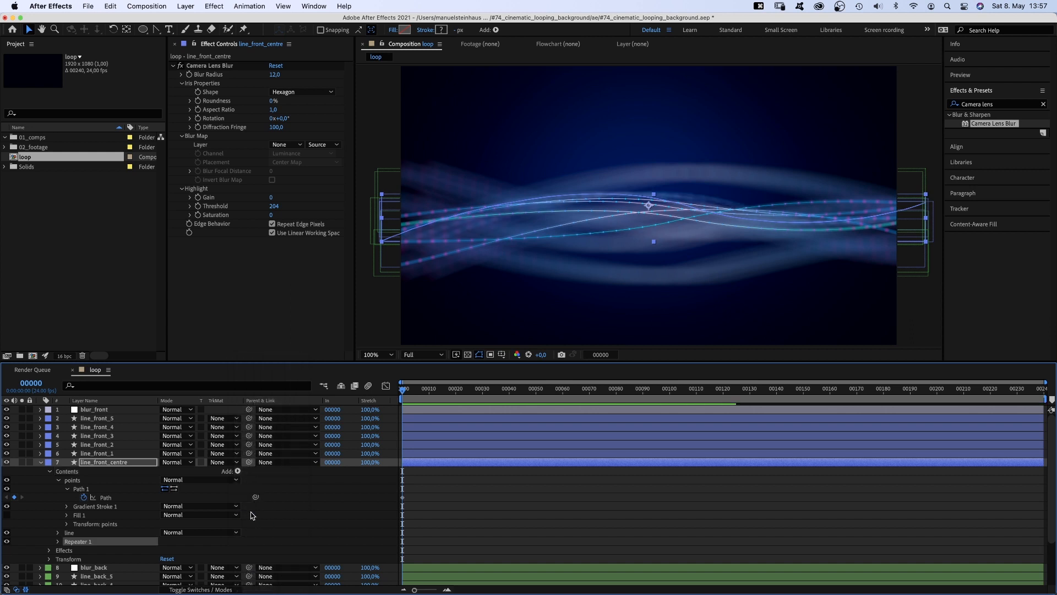
pyautogui.click(40, 462)
pyautogui.click(97, 480)
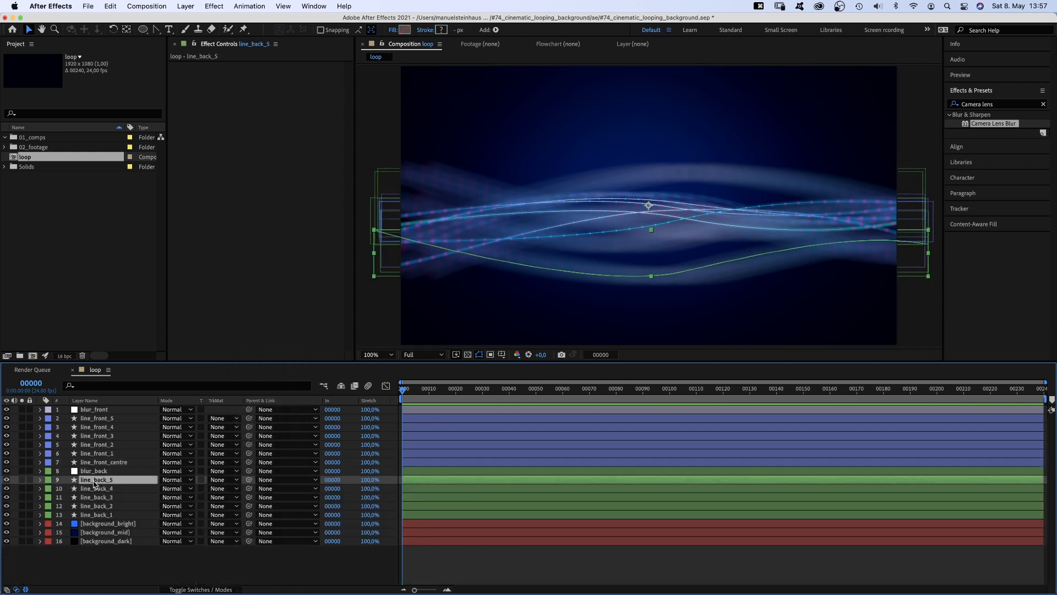
pyautogui.click(98, 488)
pyautogui.click(97, 497)
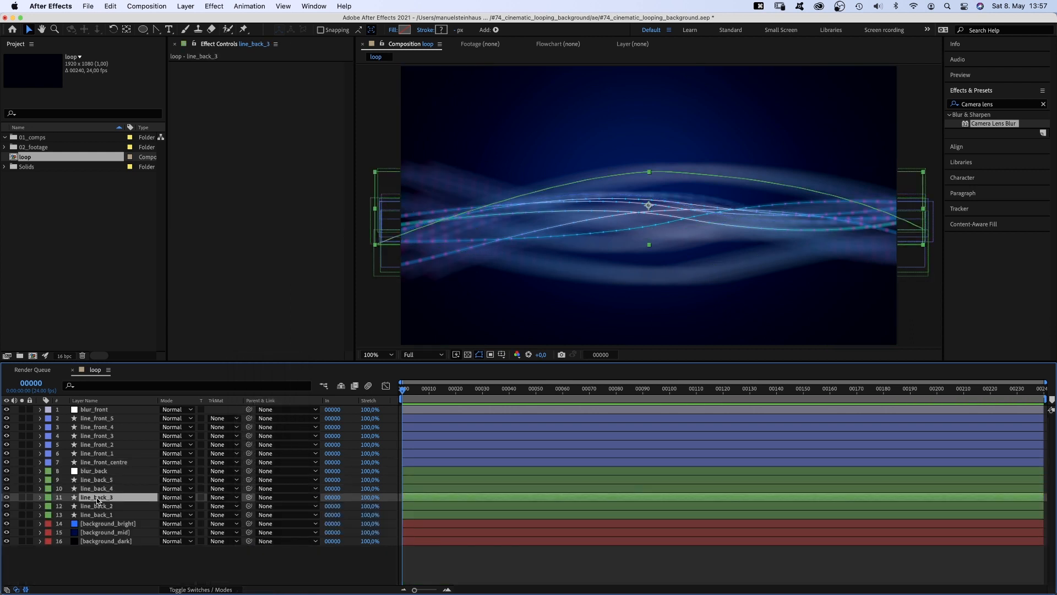
pyautogui.click(97, 419)
pyautogui.click(98, 427)
pyautogui.click(99, 436)
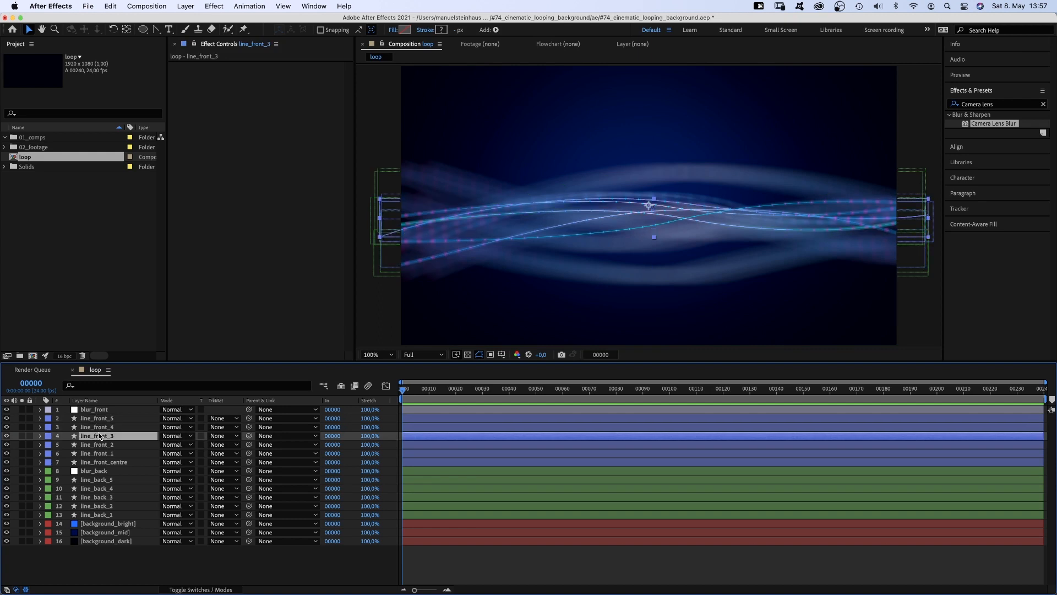
pyautogui.click(104, 462)
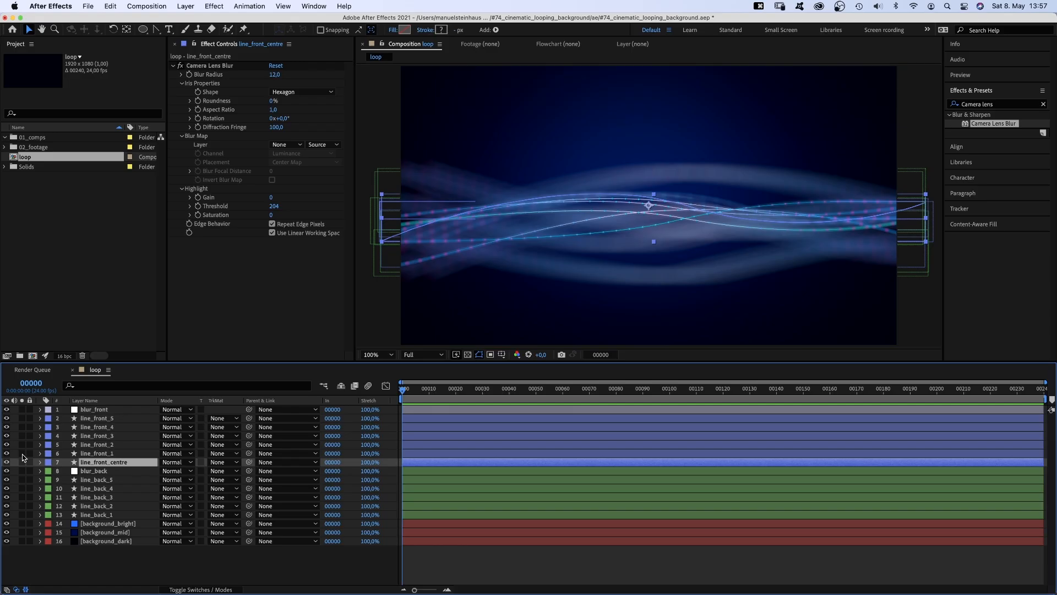
# Solo line_front_1 and reshape its path at frame 120 with a shallow left side, a crest right of centre and a lower right end
pyautogui.click(22, 453)
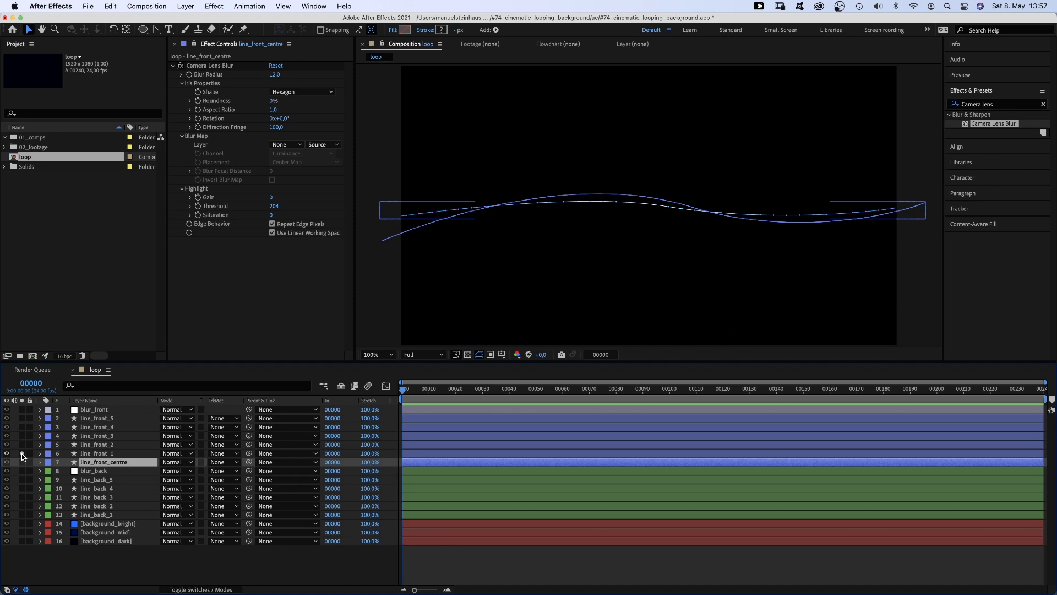
pyautogui.click(88, 455)
pyautogui.press('u')
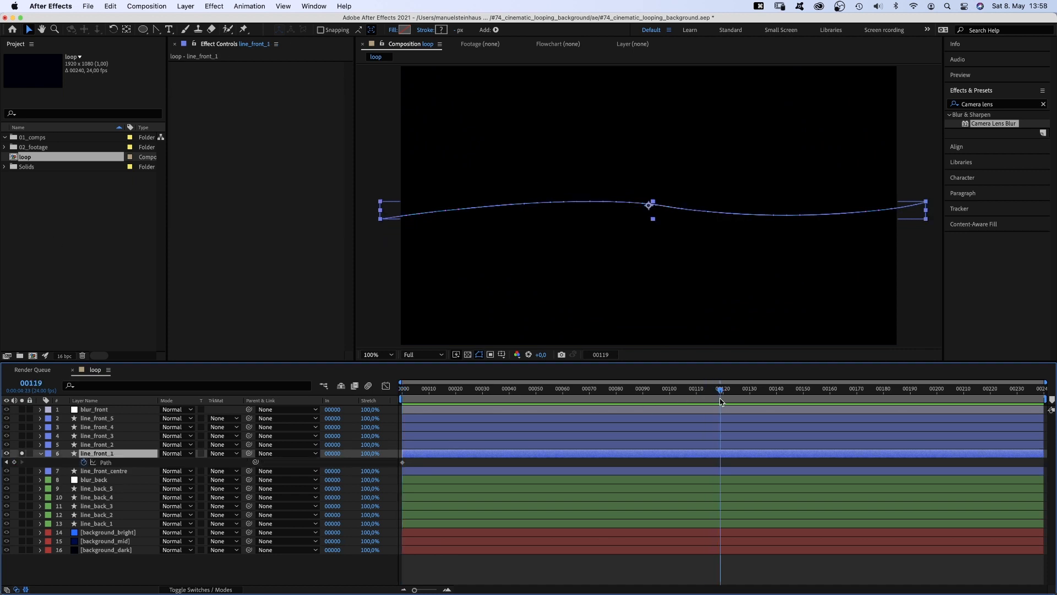
pyautogui.moveTo(645, 185); pyautogui.dragTo(676, 227)
pyautogui.moveTo(566, 190); pyautogui.dragTo(573, 222)
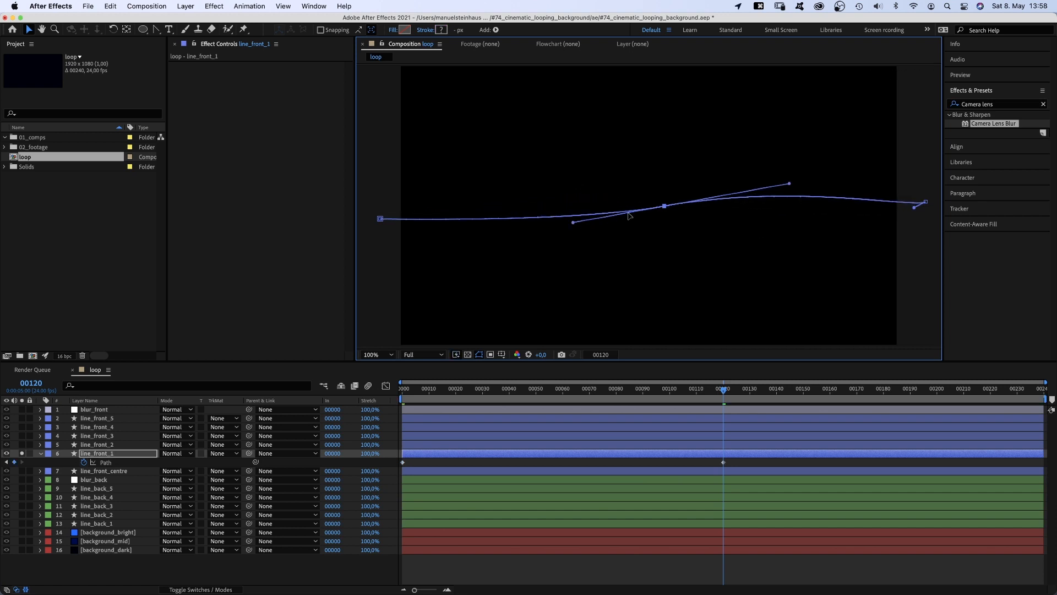
pyautogui.moveTo(926, 202); pyautogui.dragTo(926, 213)
pyautogui.moveTo(914, 219); pyautogui.dragTo(908, 209)
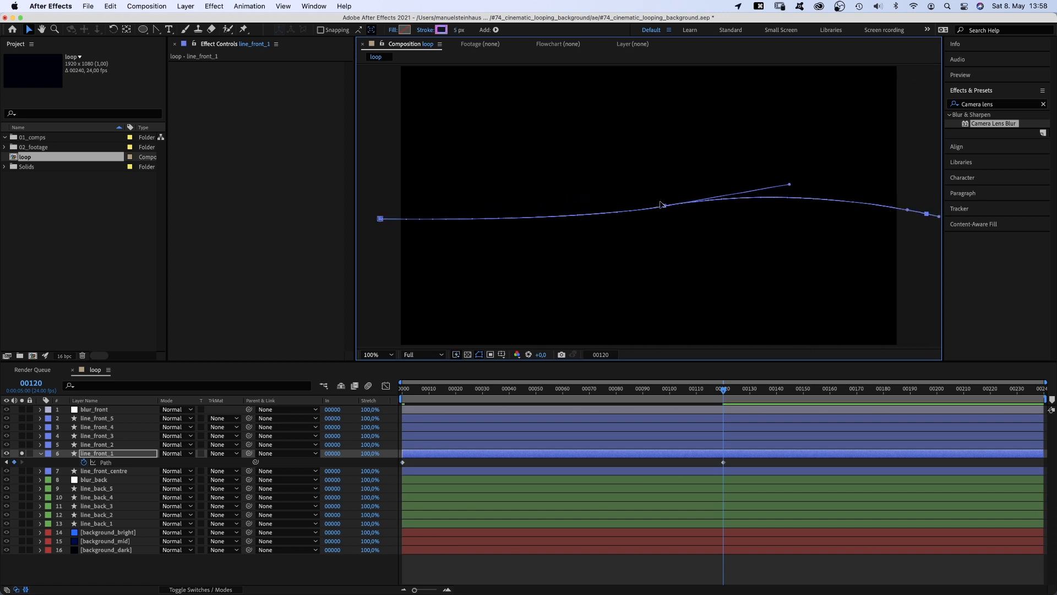
pyautogui.moveTo(662, 205); pyautogui.dragTo(670, 208)
# Copy line_front_1's first Path keyframe to frame 240 to close the loop
pyautogui.moveTo(750, 391); pyautogui.dragTo(879, 387)
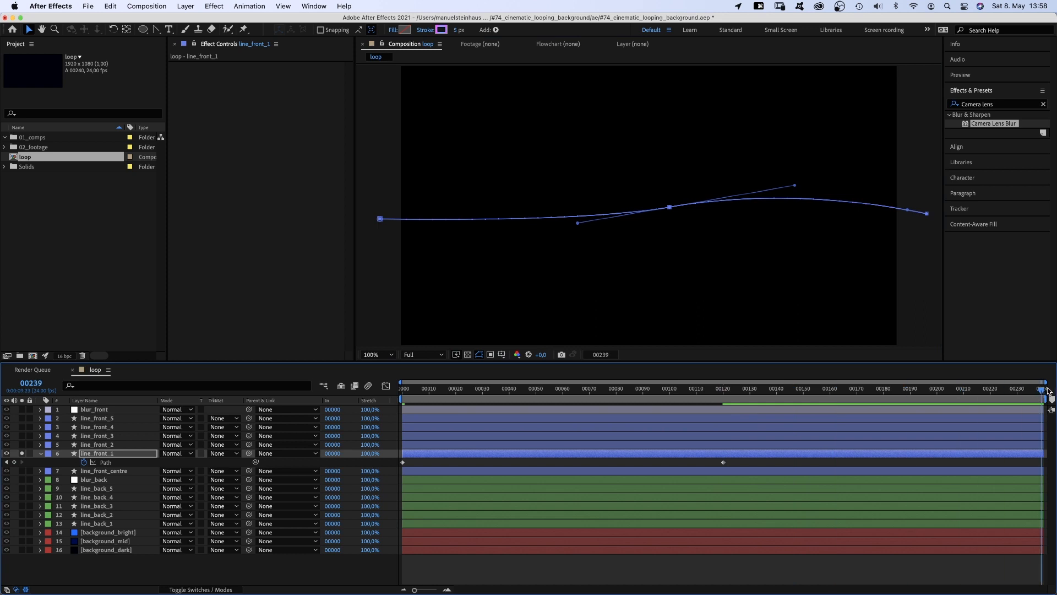
pyautogui.press('super+Right')
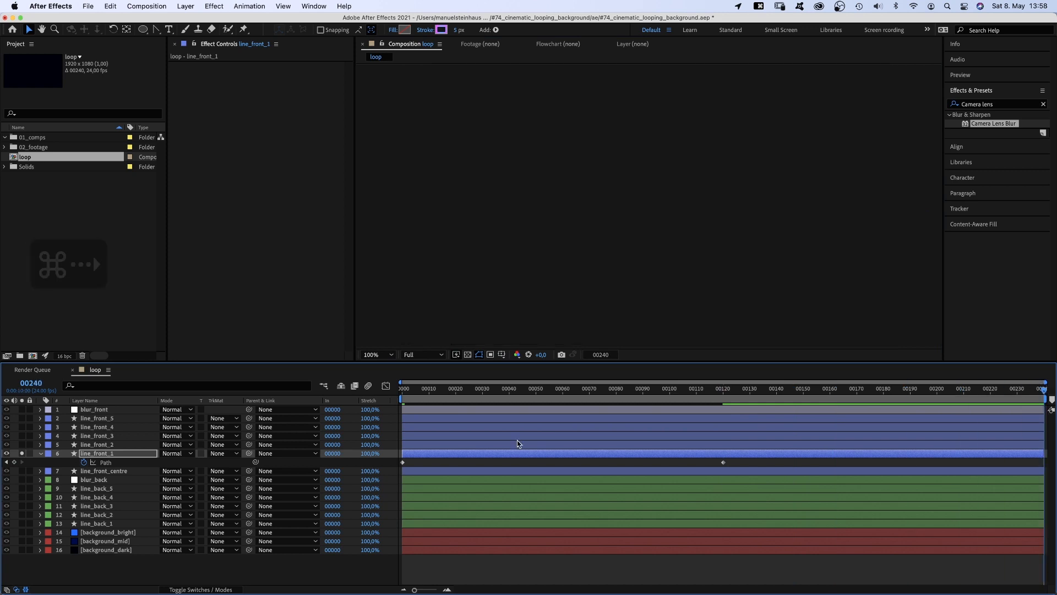
pyautogui.click(403, 462)
pyautogui.press('super+c')
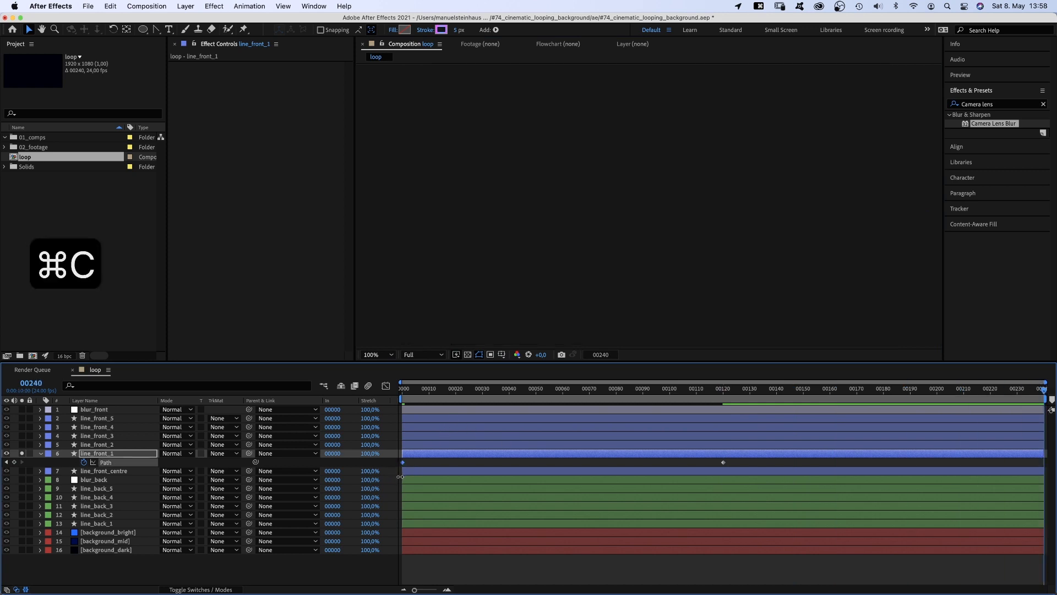
pyautogui.press('super+v')
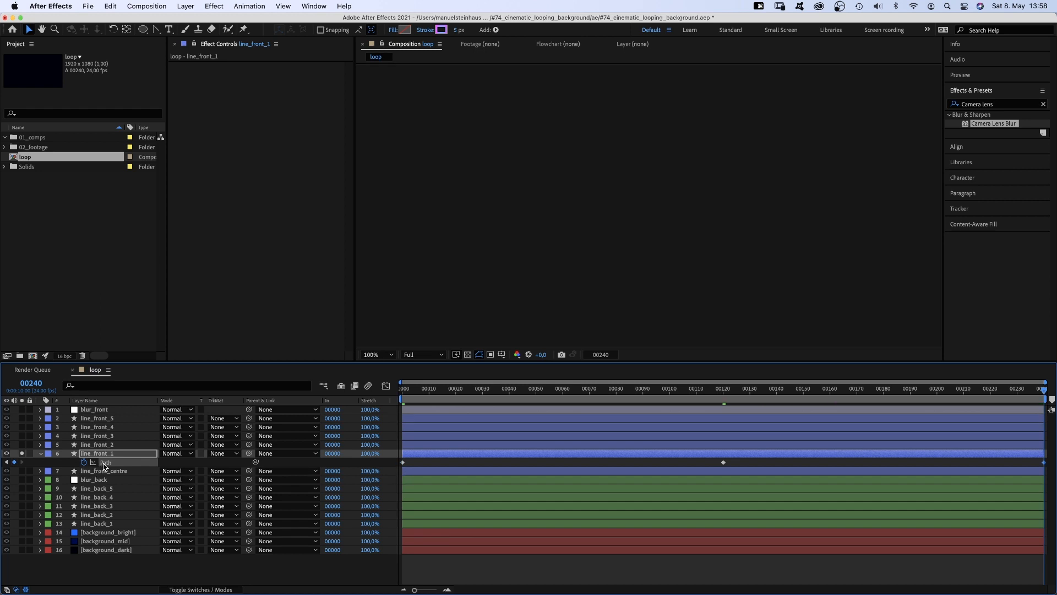
# Apply Easy Ease to line_front_1's three Path keyframes and return to frame 0
pyautogui.rightClick(724, 462)
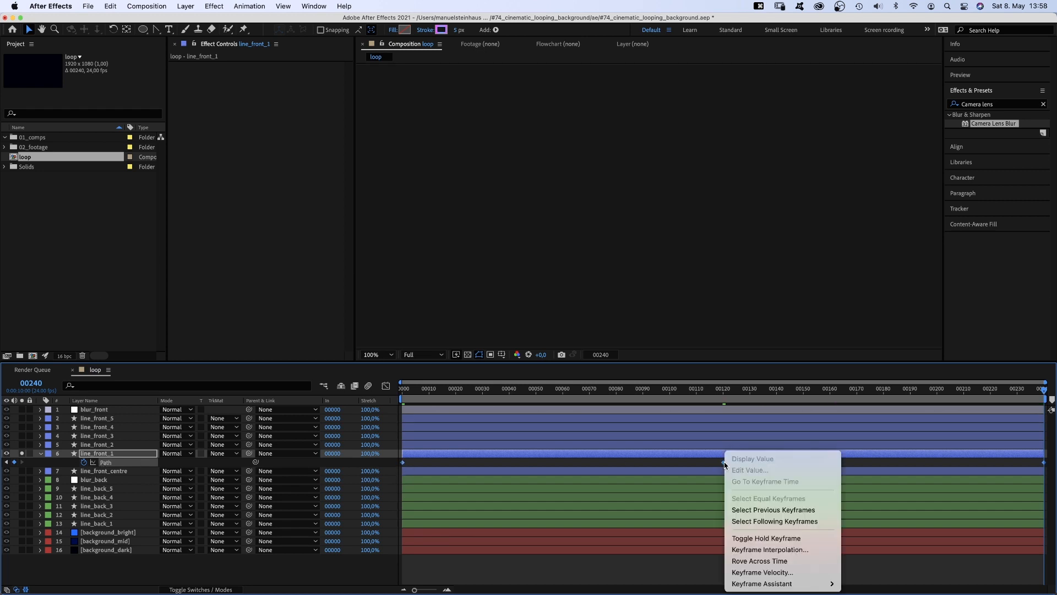
pyautogui.moveTo(782, 583)
pyautogui.click(872, 516)
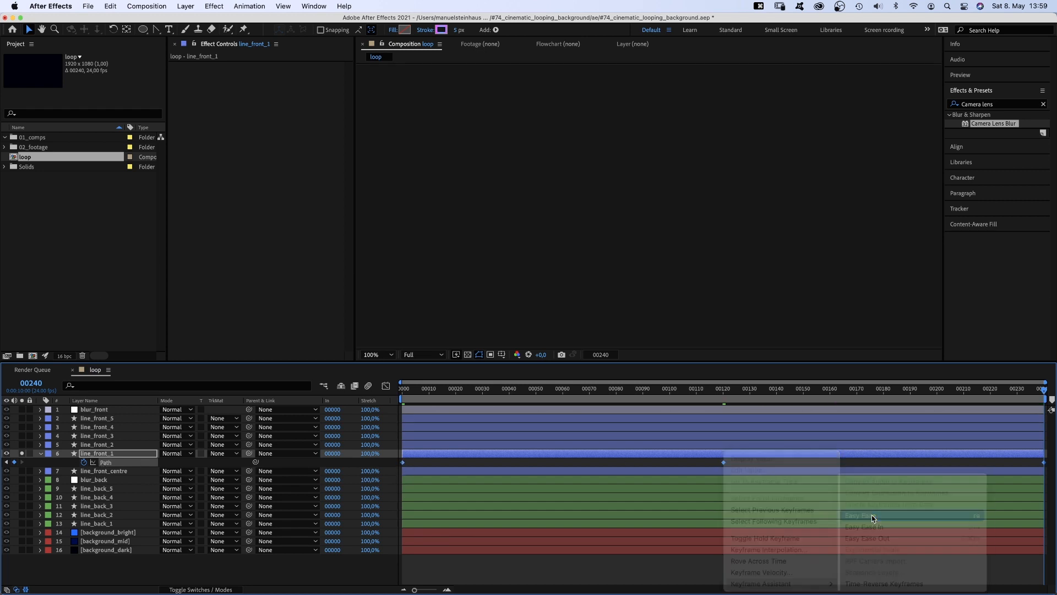
pyautogui.moveTo(1038, 392); pyautogui.dragTo(358, 487)
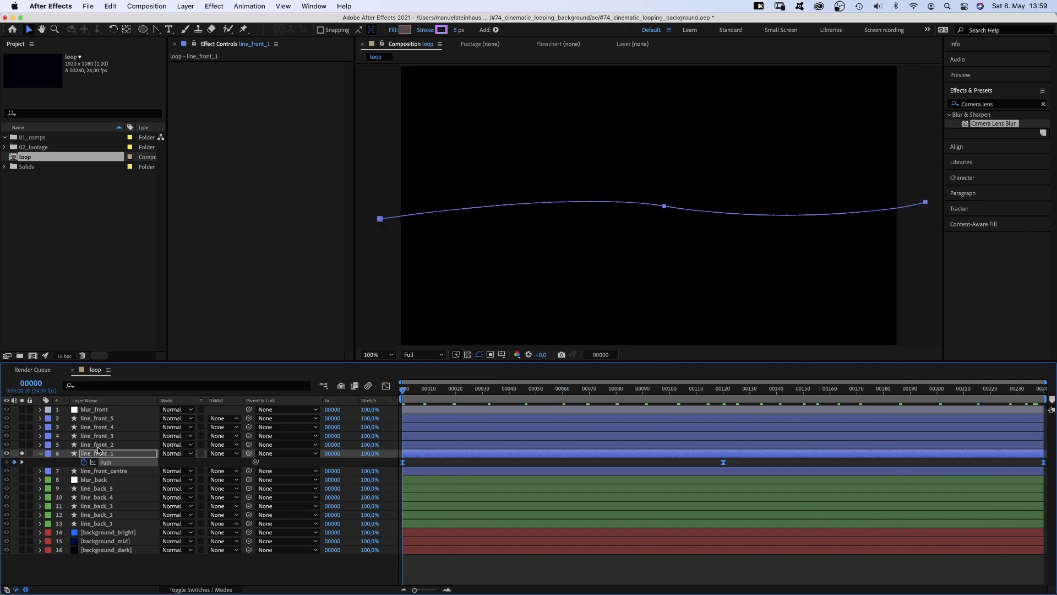
# Solo line_front_2 and reshape its path at frame 120 with a raised left end, a lower right end and a shallow dip right of centre
pyautogui.click(98, 446)
pyautogui.press('u')
pyautogui.click(22, 445)
pyautogui.moveTo(402, 390); pyautogui.dragTo(724, 390)
pyautogui.click(675, 222)
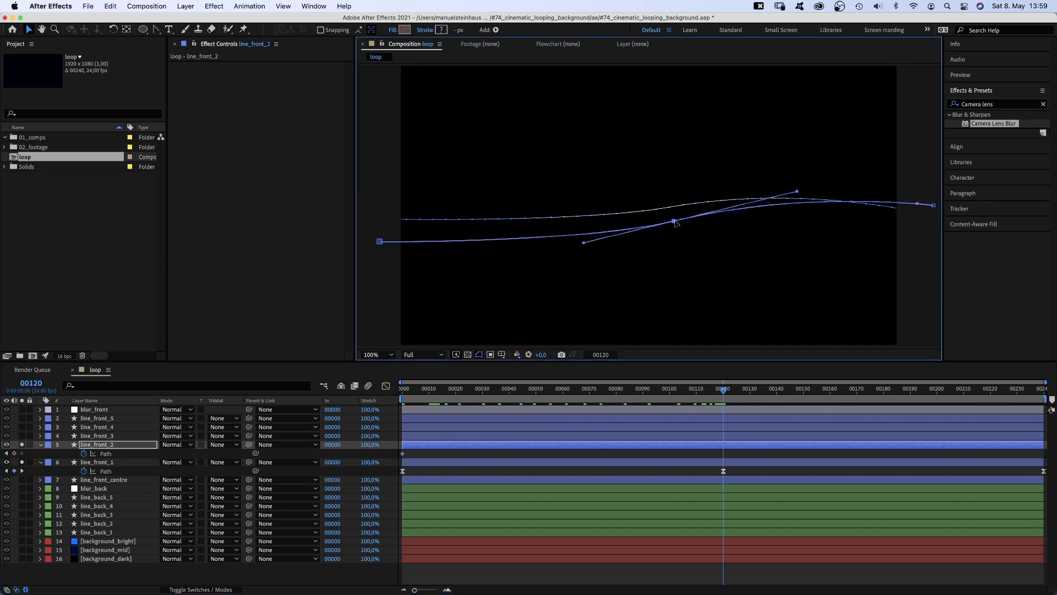
pyautogui.moveTo(796, 191); pyautogui.dragTo(799, 235)
pyautogui.moveTo(675, 222); pyautogui.dragTo(672, 215)
pyautogui.moveTo(380, 241); pyautogui.dragTo(380, 232)
pyautogui.moveTo(933, 205); pyautogui.dragTo(933, 219)
# Copy line_front_2's first Path keyframe to frame 240 and apply Easy Ease to its Path keyframes
pyautogui.moveTo(723, 390); pyautogui.dragTo(1044, 390)
pyautogui.press('super+Right')
pyautogui.press('super+v')
pyautogui.rightClick(402, 453)
pyautogui.click(584, 516)
# Reshape line_front_3's path at frame 120 so it rises through the centre to a crest on the right
pyautogui.click(96, 436)
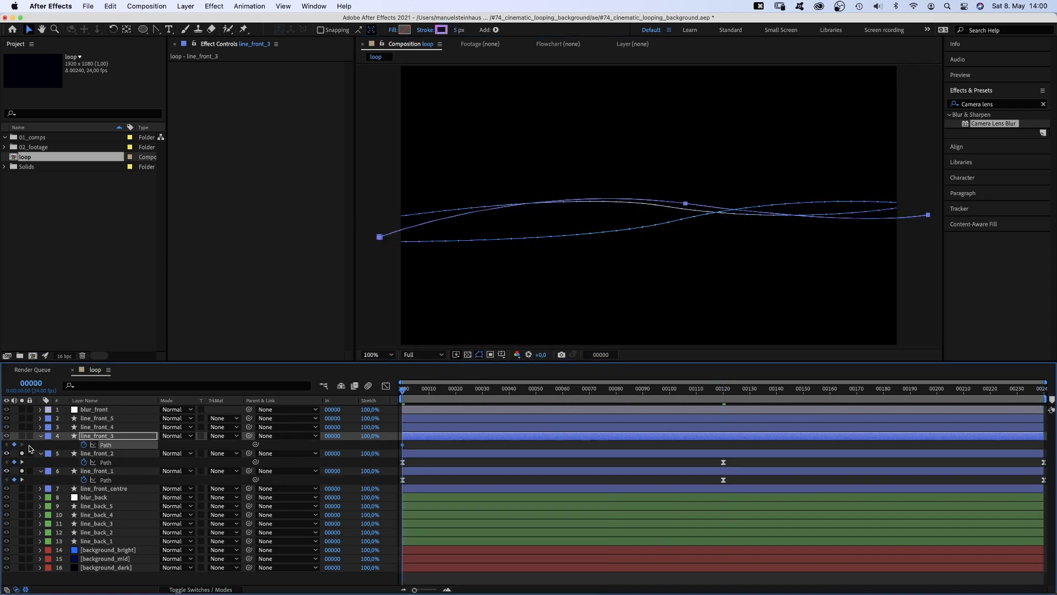
pyautogui.moveTo(402, 390); pyautogui.dragTo(724, 390)
pyautogui.moveTo(840, 226); pyautogui.dragTo(840, 171)
pyautogui.moveTo(682, 205); pyautogui.dragTo(656, 202)
pyautogui.moveTo(928, 215); pyautogui.dragTo(925, 208)
# Copy line_front_3's first Path keyframe to frame 240
pyautogui.moveTo(724, 390)
pyautogui.mouseDown()
pyautogui.moveTo(1044, 390)
pyautogui.moveTo(723, 390)
pyautogui.mouseUp()
pyautogui.click(402, 444)
pyautogui.press('super+v')
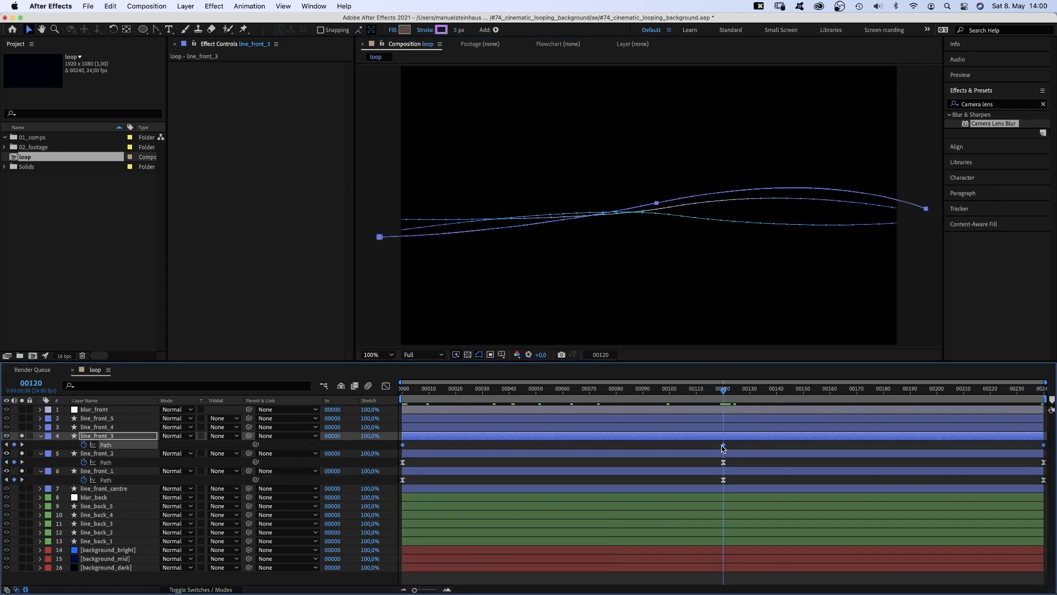
# Adjust line_front_5's path at frame 120 into an arch with a low left end and a raised middle point
pyautogui.click(382, 279)
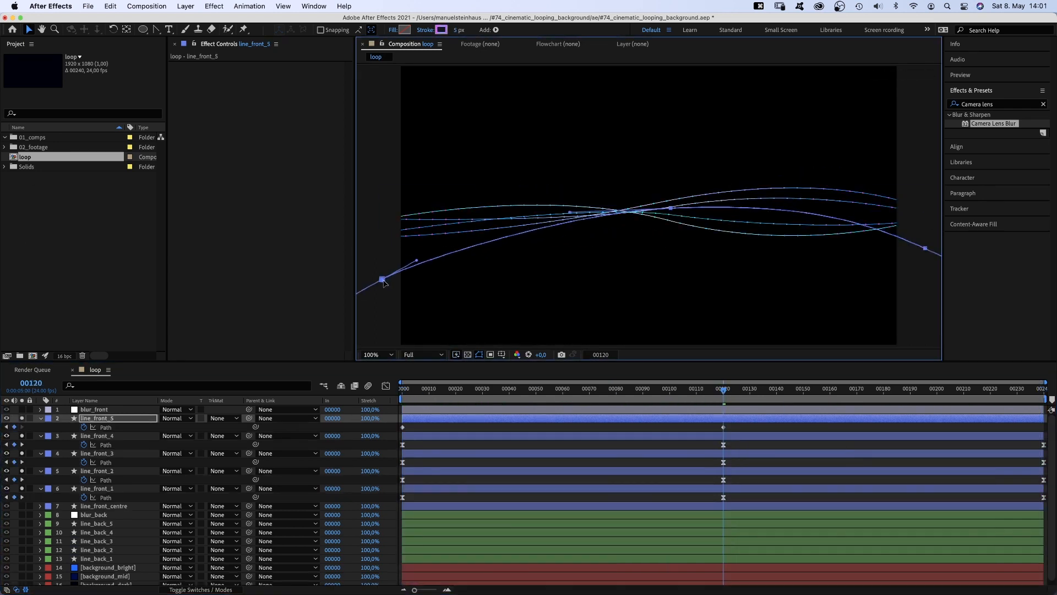
pyautogui.moveTo(382, 280); pyautogui.dragTo(385, 282)
pyautogui.moveTo(671, 208); pyautogui.dragTo(669, 202)
# Paste line_front_5's starting Path keyframe at frame 240 and apply Easy Ease to its Path keyframes
pyautogui.moveTo(724, 390)
pyautogui.mouseDown()
pyautogui.moveTo(454, 390)
pyautogui.moveTo(1044, 390)
pyautogui.moveTo(723, 390)
pyautogui.mouseUp()
pyautogui.press('super+v')
pyautogui.rightClick(724, 427)
pyautogui.click(874, 516)
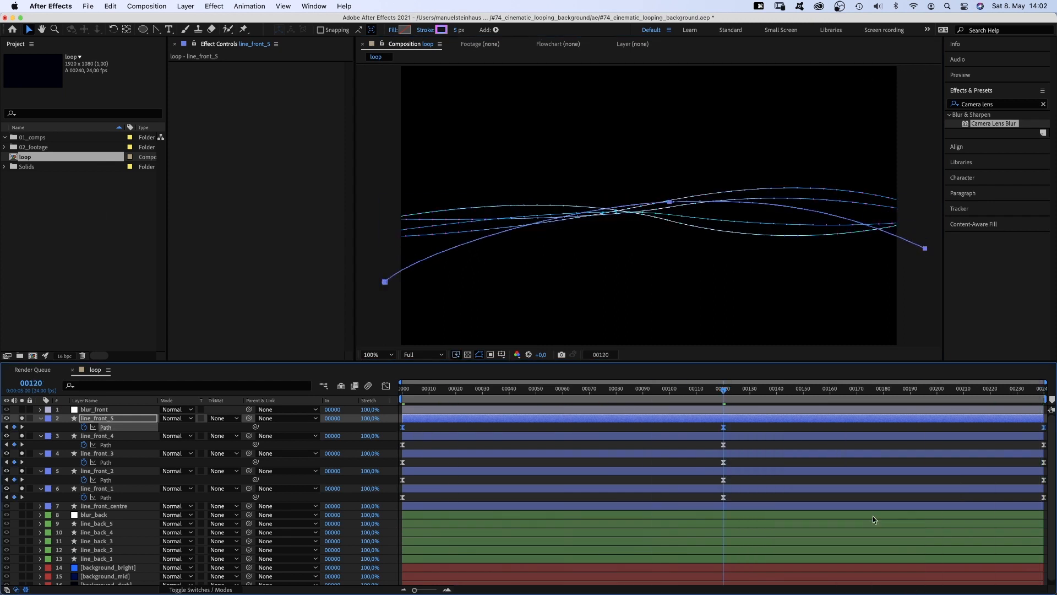
# Solo line_front_centre and reshape its path at frame 120 to climb from the low left end to a raised right end
pyautogui.click(110, 506)
pyautogui.click(22, 506)
pyautogui.press('u')
pyautogui.moveTo(734, 173); pyautogui.dragTo(686, 199)
pyautogui.moveTo(924, 197); pyautogui.dragTo(923, 190)
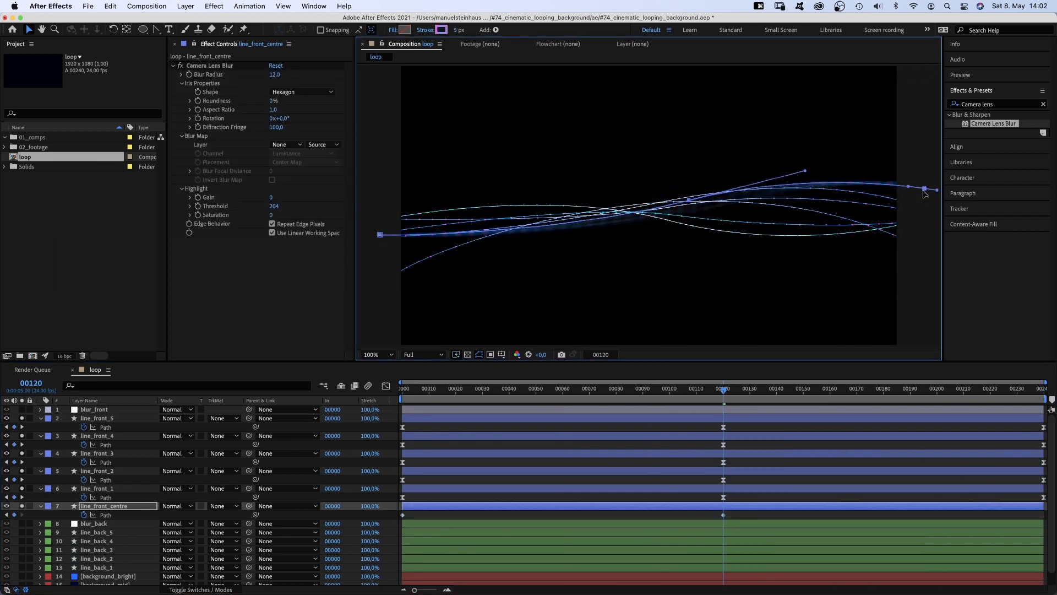
# Paste line_front_centre's starting Path keyframe at the end of the timeline and apply Easy Ease to its Path keyframes
pyautogui.press('super+v')
pyautogui.moveTo(724, 390)
pyautogui.mouseDown()
pyautogui.moveTo(1042, 389)
pyautogui.moveTo(724, 390)
pyautogui.mouseUp()
pyautogui.click(122, 517)
pyautogui.rightClick(723, 515)
pyautogui.click(867, 516)
# Solo line_back_5 and reshape its path at frame 120 into a shallow valley with a lowered left end
pyautogui.click(105, 533)
pyautogui.click(22, 533)
pyautogui.press('u')
pyautogui.moveTo(373, 229); pyautogui.dragTo(371, 243)
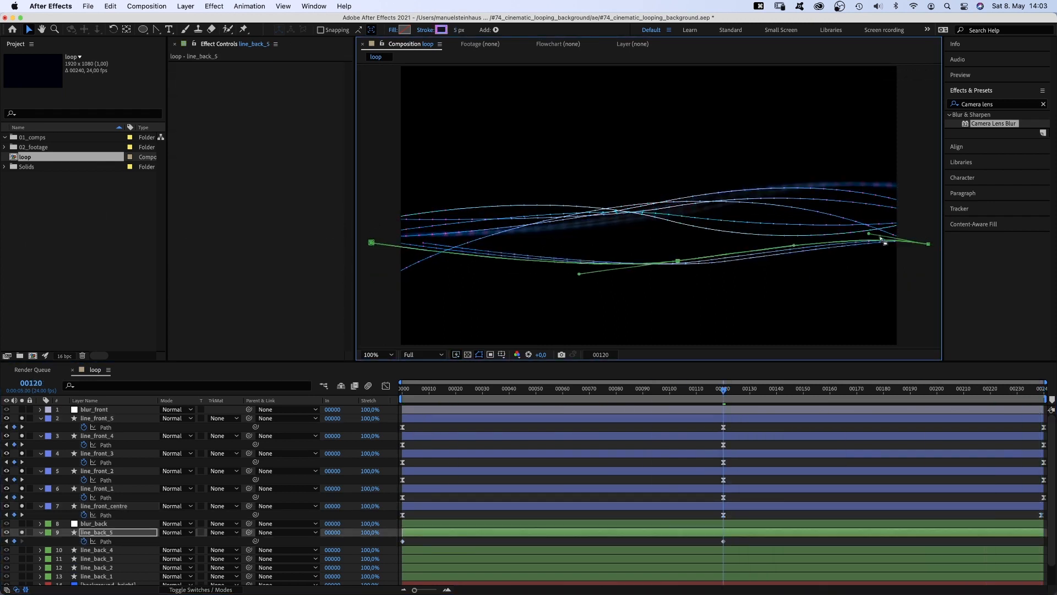
# Align line_front_centre's last keyframe with frame 240, and close line_back_5's path loop there with Easy Ease keyframes
pyautogui.moveTo(724, 390); pyautogui.dragTo(1042, 390)
pyautogui.moveTo(1041, 515); pyautogui.dragTo(1044, 515)
pyautogui.press('super+v')
pyautogui.moveTo(1041, 390); pyautogui.dragTo(723, 390)
pyautogui.rightClick(724, 541)
pyautogui.click(875, 517)
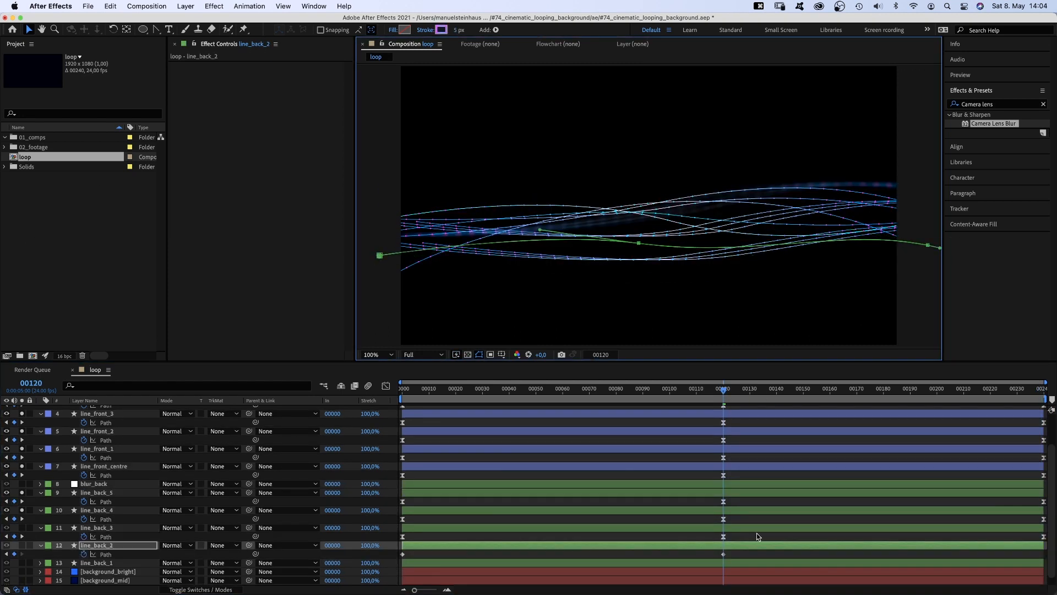
# Paste line_back_2's starting Path keyframe at frame 240 and apply Easy Ease to its Path keyframes
pyautogui.moveTo(723, 390); pyautogui.dragTo(1042, 390)
pyautogui.press('super+v')
pyautogui.click(724, 391)
pyautogui.rightClick(723, 555)
pyautogui.click(875, 516)
# Reshape line_back_1's path at frame 120 into a valley with a lowered left end, and ease its Path keyframes
pyautogui.click(105, 562)
pyautogui.press('u')
pyautogui.moveTo(388, 158); pyautogui.dragTo(370, 176)
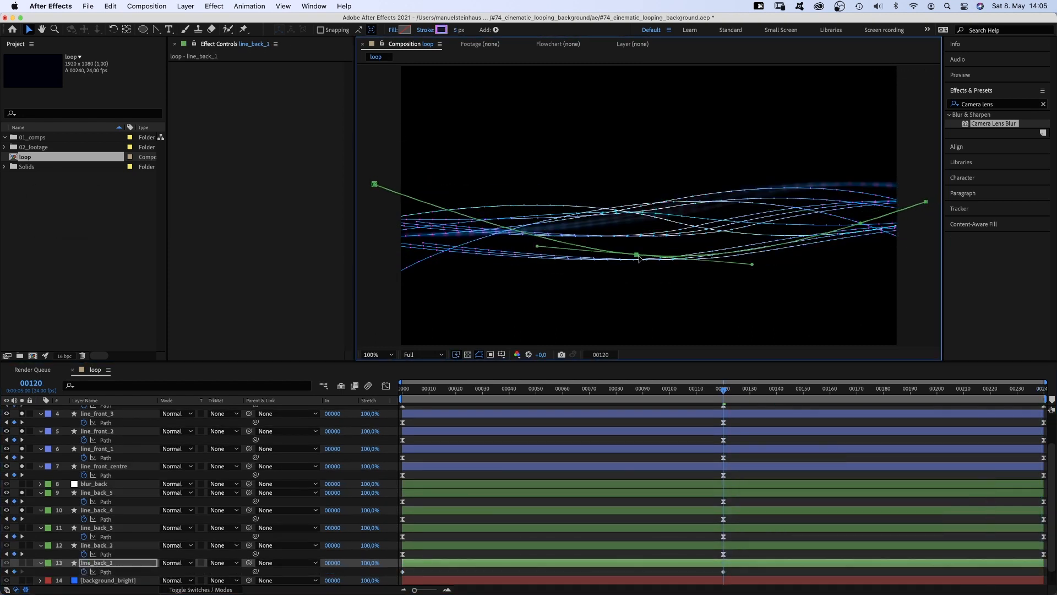
pyautogui.rightClick(723, 572)
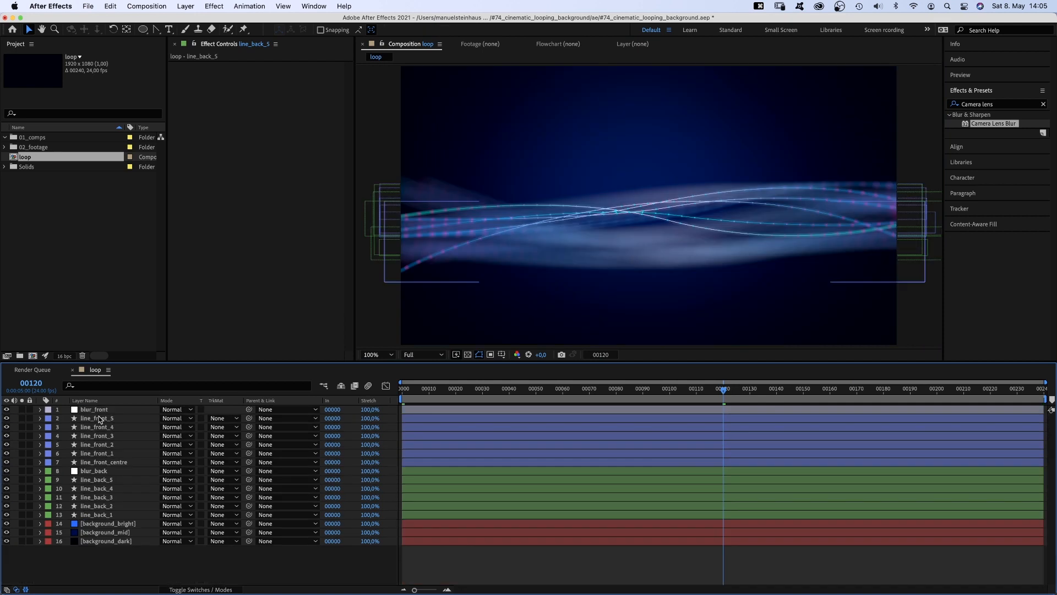
# Stagger the front lines' middle Path keyframes, placing line_front_2 near frame 105, line_front_1 near 132 and line_front_centre near 176
pyautogui.click(94, 409)
pyautogui.keyDown('shift'); pyautogui.click(105, 514); pyautogui.keyUp('shift')
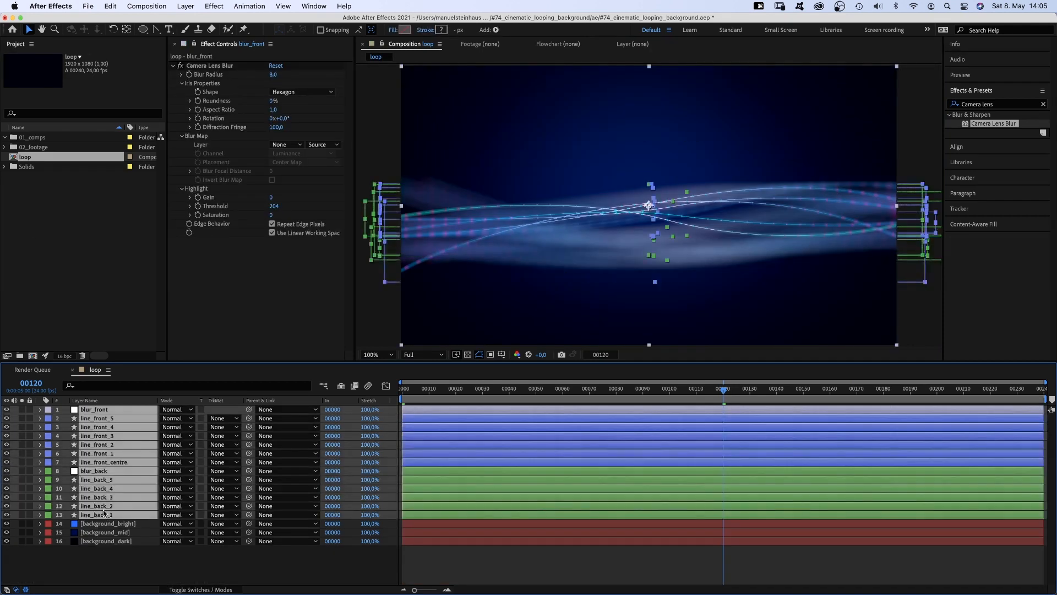
pyautogui.press('u')
pyautogui.scroll(-1, 1051, 453)
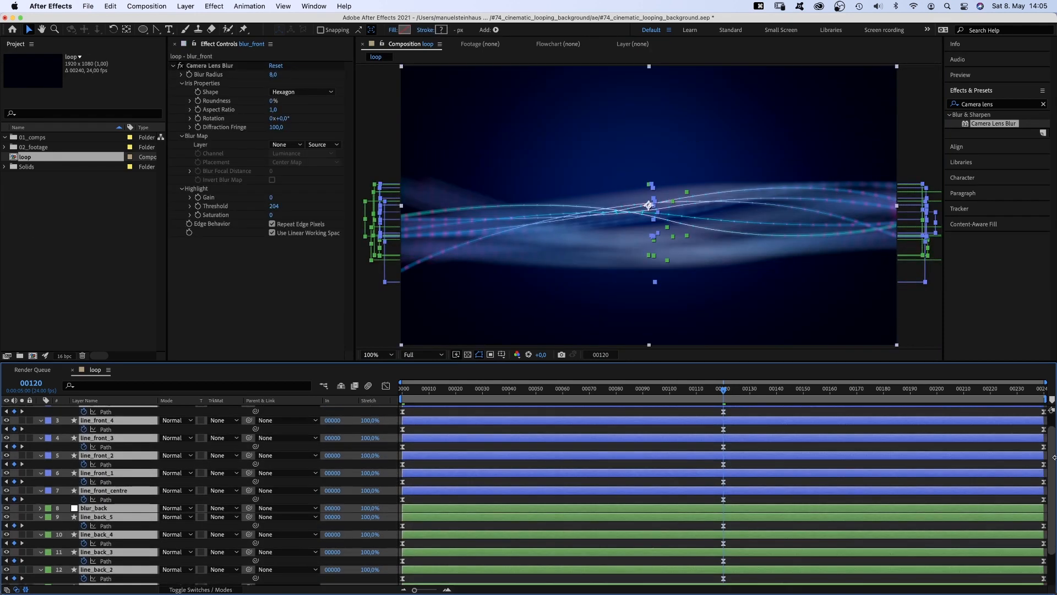
pyautogui.click(724, 419)
pyautogui.moveTo(724, 436); pyautogui.dragTo(701, 436)
pyautogui.moveTo(724, 453); pyautogui.dragTo(683, 471)
pyautogui.moveTo(724, 488); pyautogui.dragTo(873, 506)
# Stagger the back lines' middle Path keyframes: line_back_5 near frame 88, line_back_4 near 127, line_back_3 near 148, line_back_2 near 105, line_back_1 near 140
pyautogui.moveTo(723, 532); pyautogui.dragTo(742, 550)
pyautogui.moveTo(723, 567); pyautogui.dragTo(795, 567)
pyautogui.scroll(-3, 798, 566)
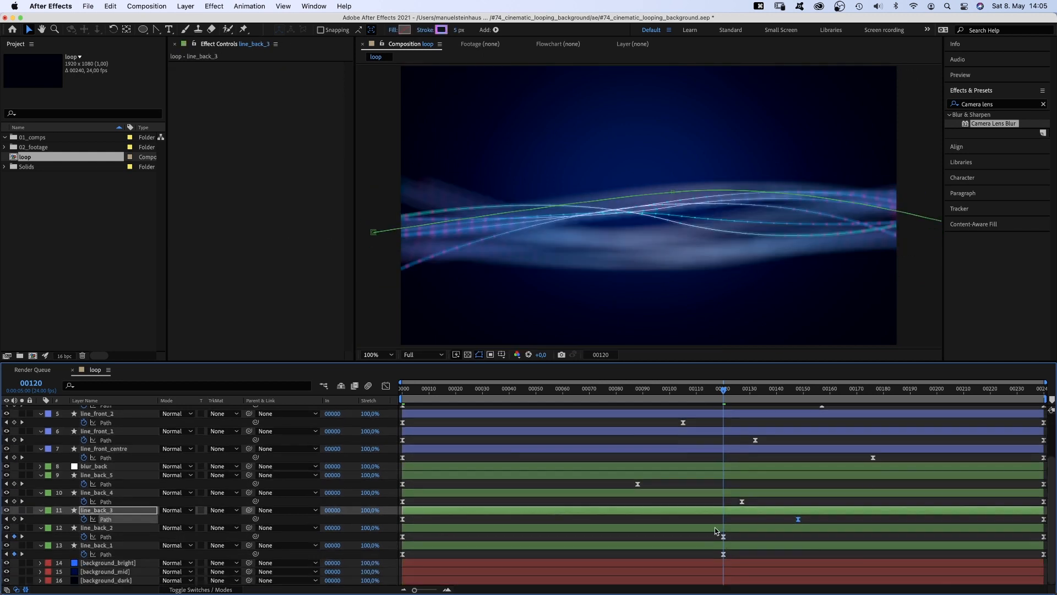
pyautogui.moveTo(724, 536); pyautogui.dragTo(683, 537)
pyautogui.moveTo(724, 554); pyautogui.dragTo(776, 554)
pyautogui.scroll(3, 1053, 474)
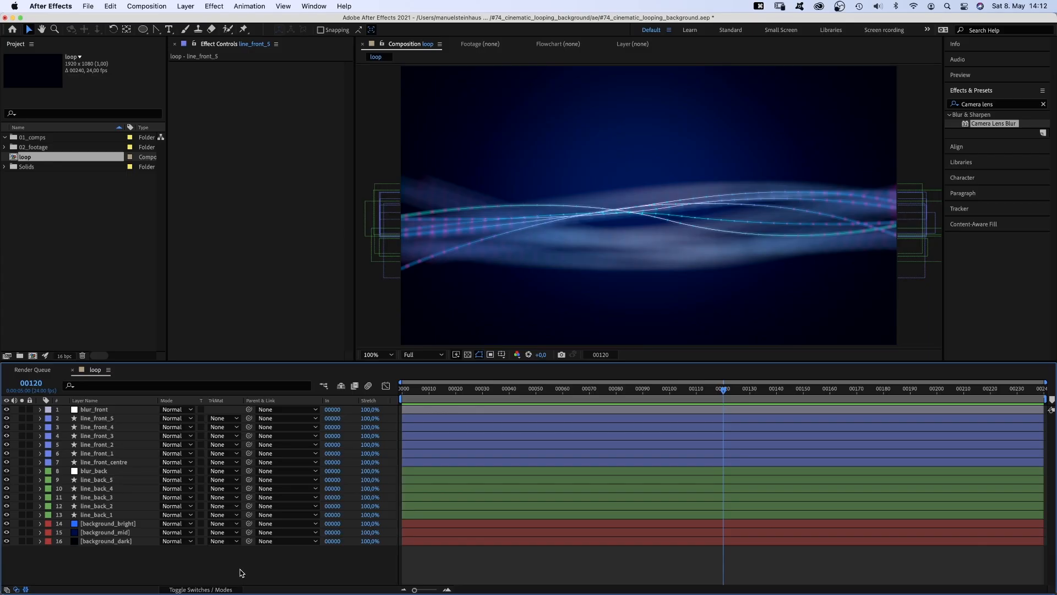
# Create a 1920 x 1080 solid named light_purple in a light purple colour of about 797CFF
pyautogui.press('super+y')
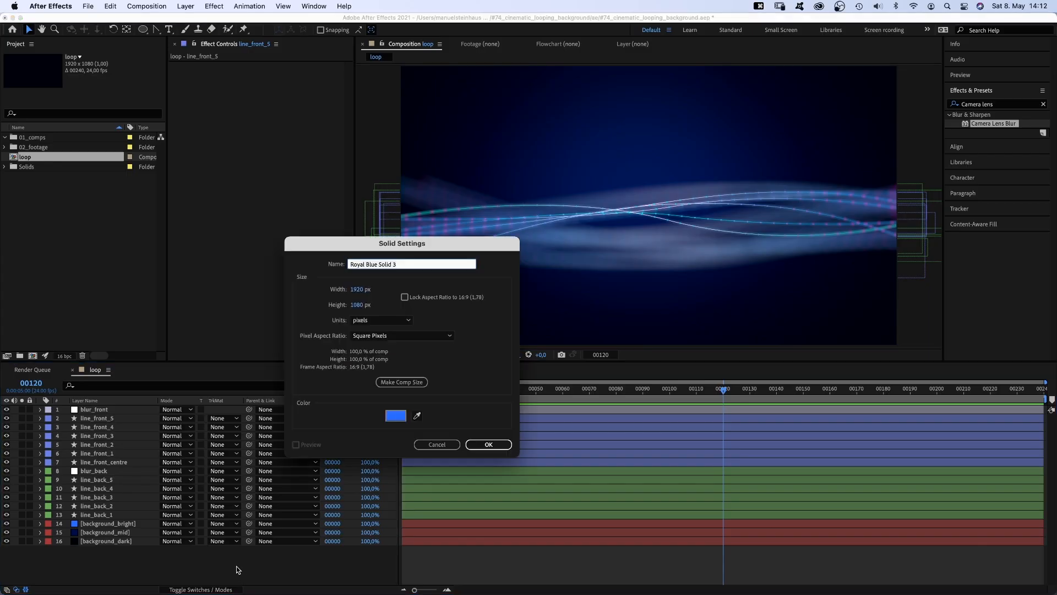
pyautogui.write('light_pur')
pyautogui.press('BackSpace')
pyautogui.write('urple')
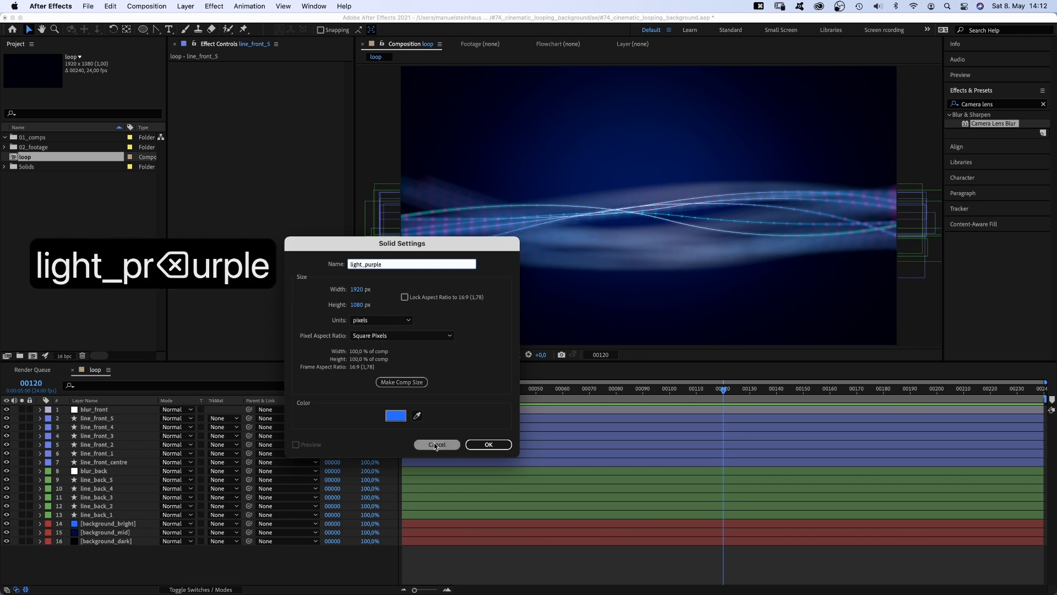
pyautogui.click(397, 417)
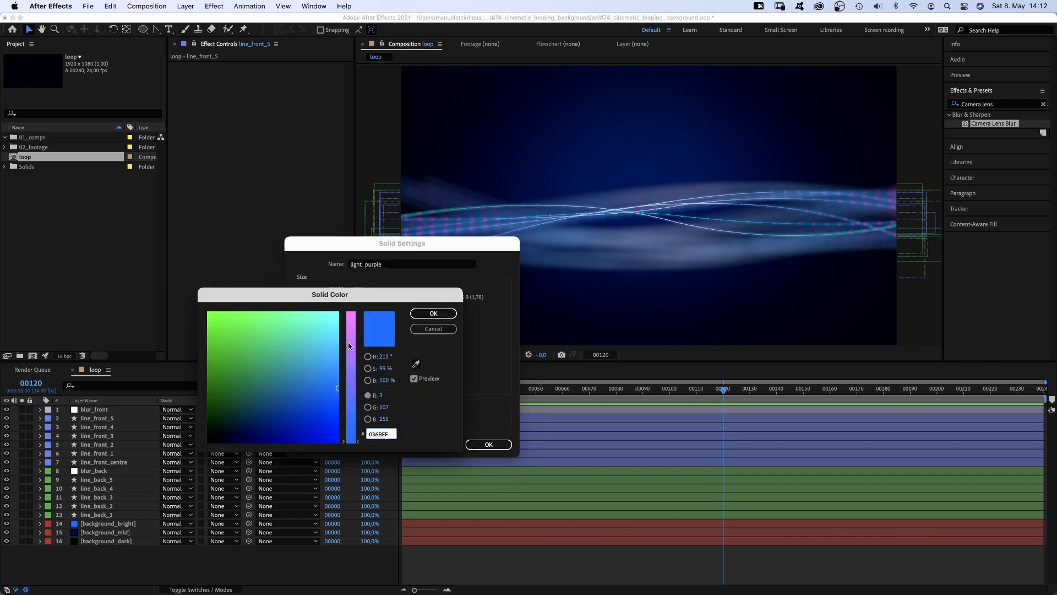
pyautogui.moveTo(349, 346)
pyautogui.mouseDown()
pyautogui.moveTo(350, 314)
pyautogui.moveTo(350, 368)
pyautogui.mouseUp()
pyautogui.moveTo(336, 394); pyautogui.dragTo(341, 378)
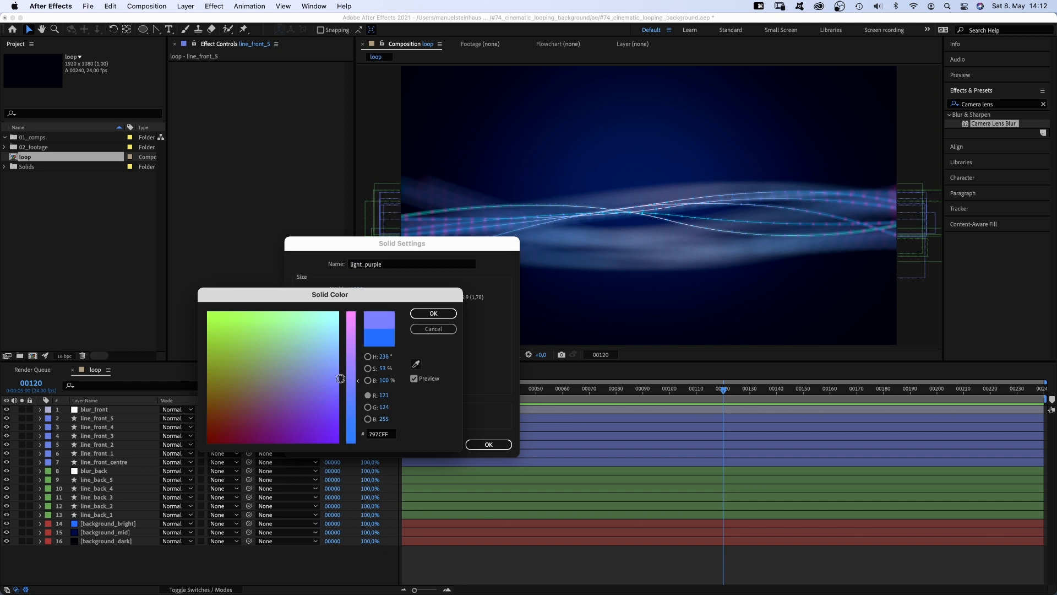
pyautogui.click(434, 313)
pyautogui.click(486, 444)
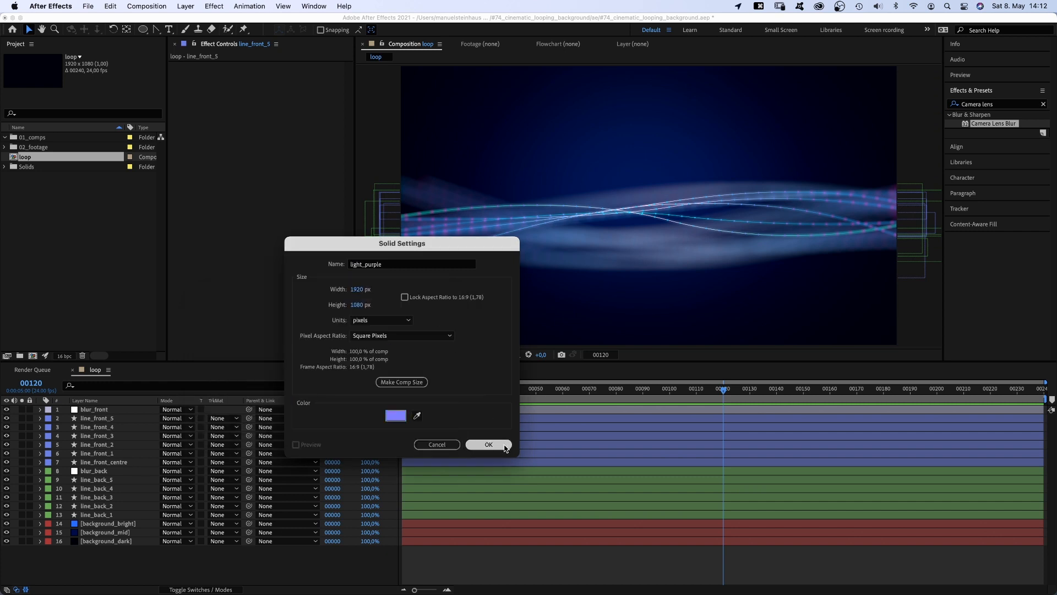
# Draw a closed curved Pen mask on light_purple, narrow at the frame's upper edge and widening around the centre of the lines
pyautogui.click(155, 29)
pyautogui.click(631, 67)
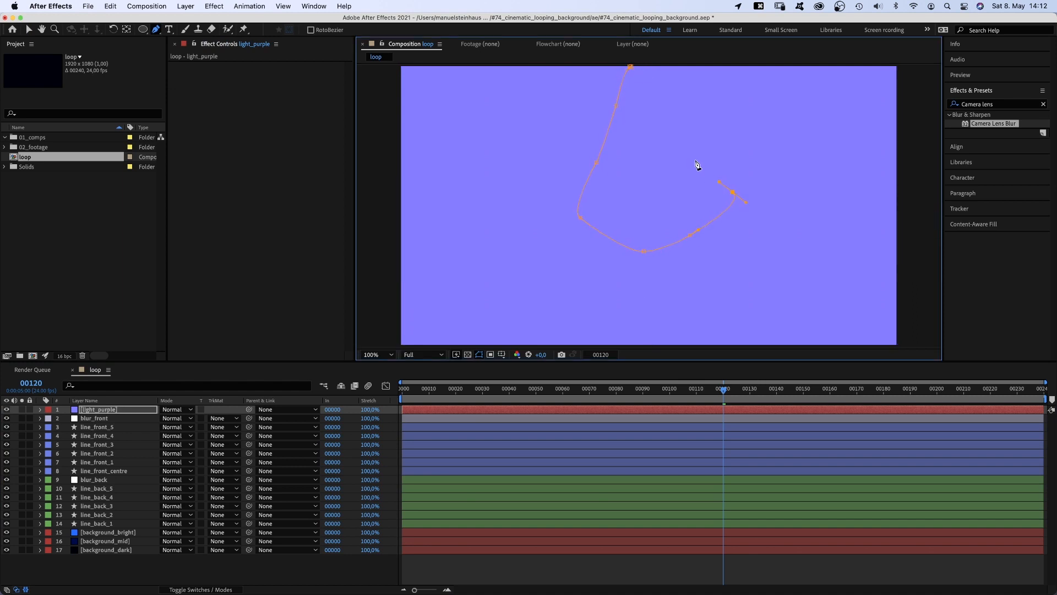
pyautogui.click(631, 67)
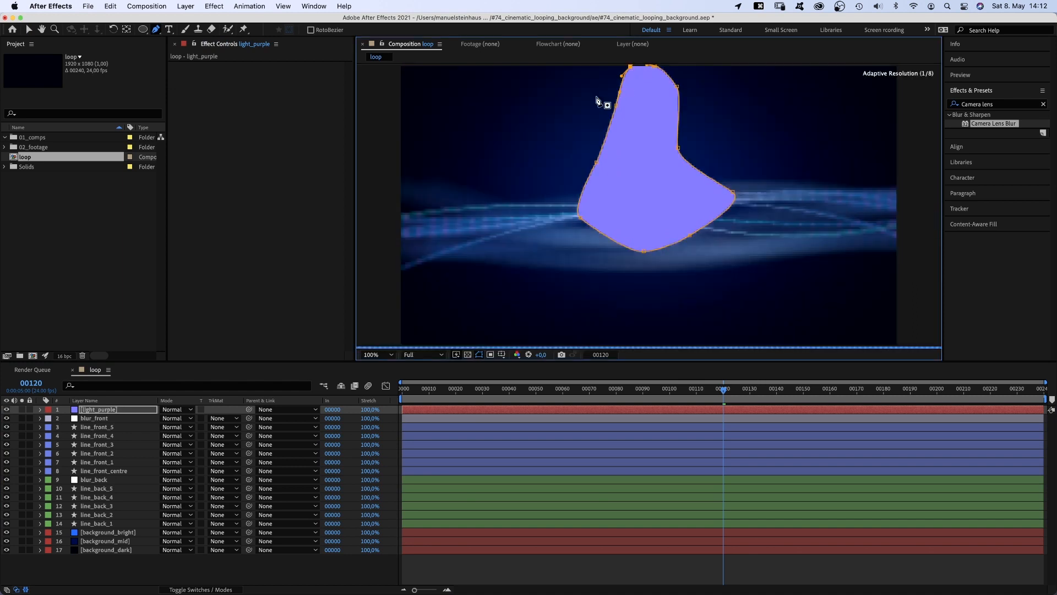
# Set the Mask Feather of light_purple's mask to 600 pixels
pyautogui.press('m')
pyautogui.press('m')
pyautogui.click(173, 436)
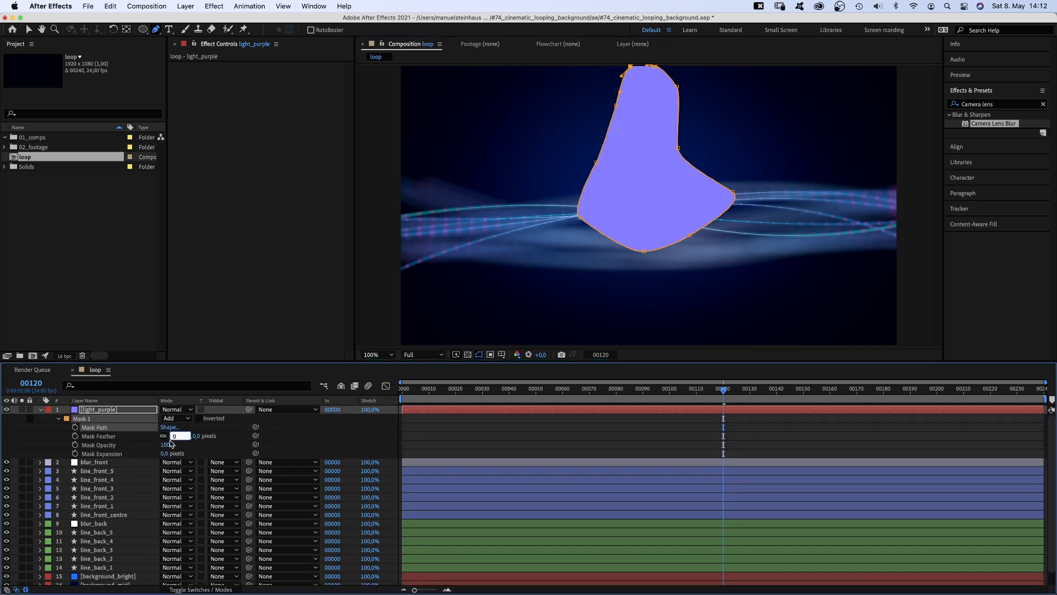
pyautogui.write('600')
pyautogui.press('Return')
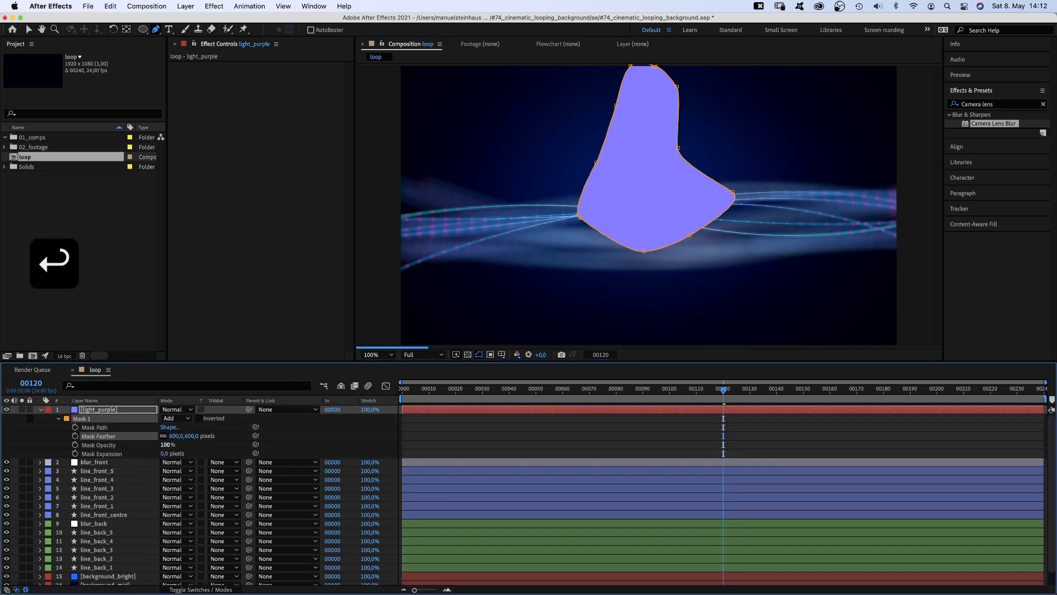
# Set light_purple's Opacity to 50% and its blending mode to Add
pyautogui.press('t')
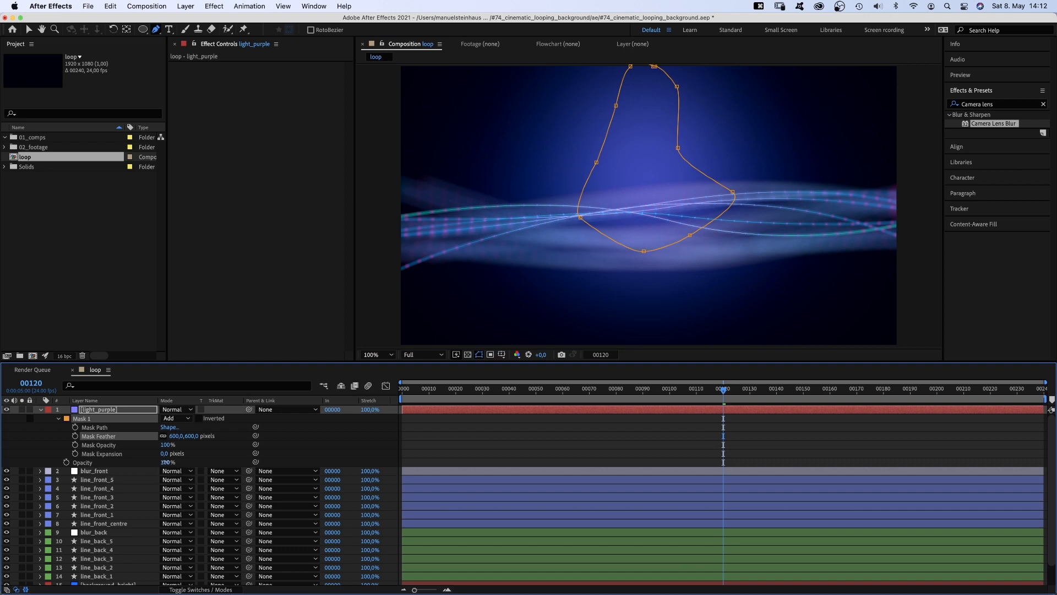
pyautogui.write('50')
pyautogui.press('Return')
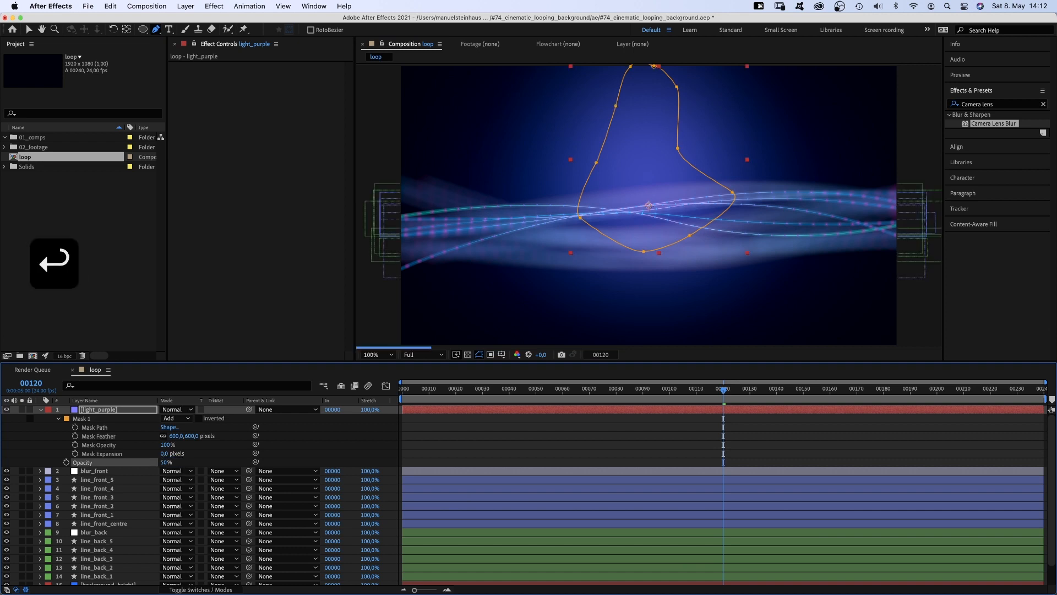
pyautogui.click(183, 411)
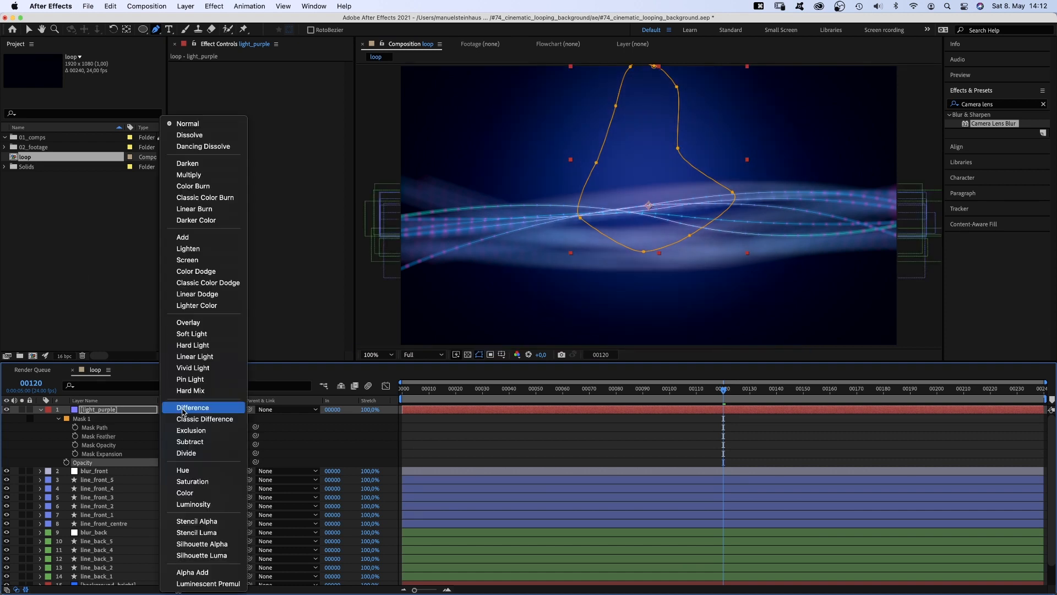
pyautogui.click(208, 242)
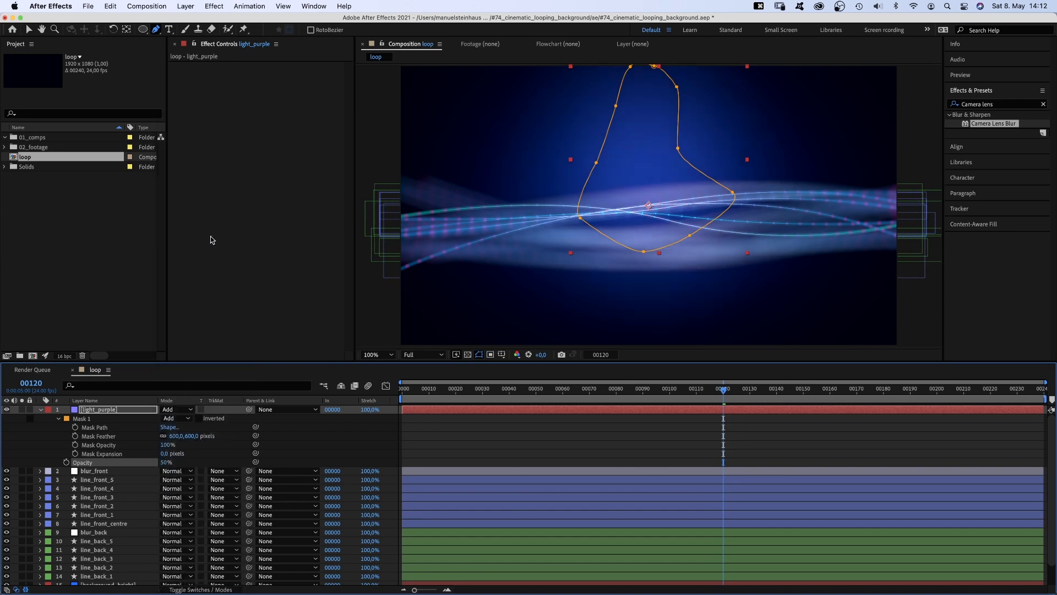
pyautogui.click(40, 409)
# Create a 1920 x 1080 solid named light_blue in a bright blue colour of about 009BFF
pyautogui.press('super+y')
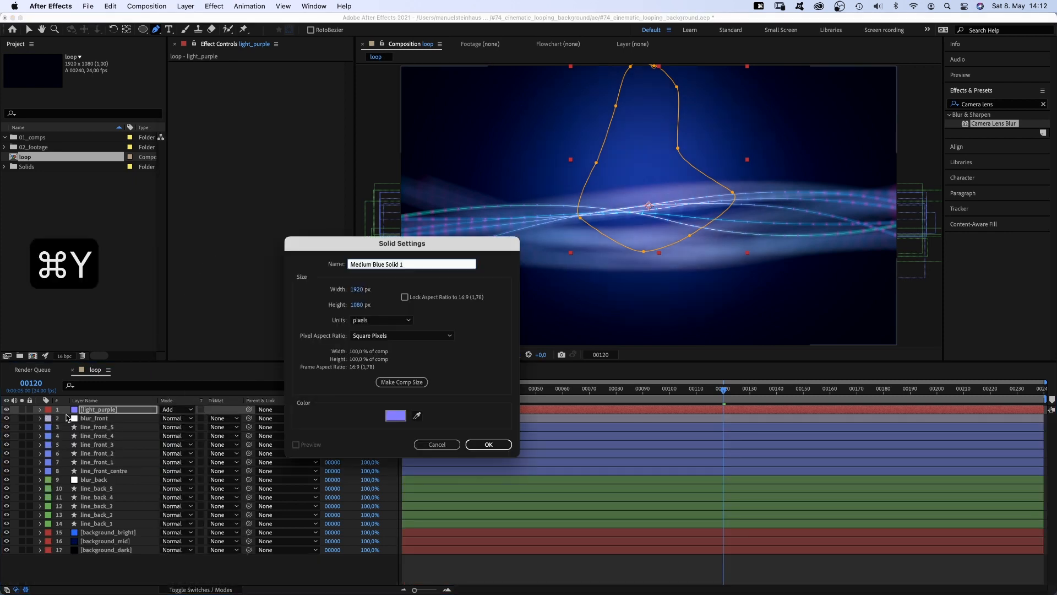
pyautogui.write('light_blue')
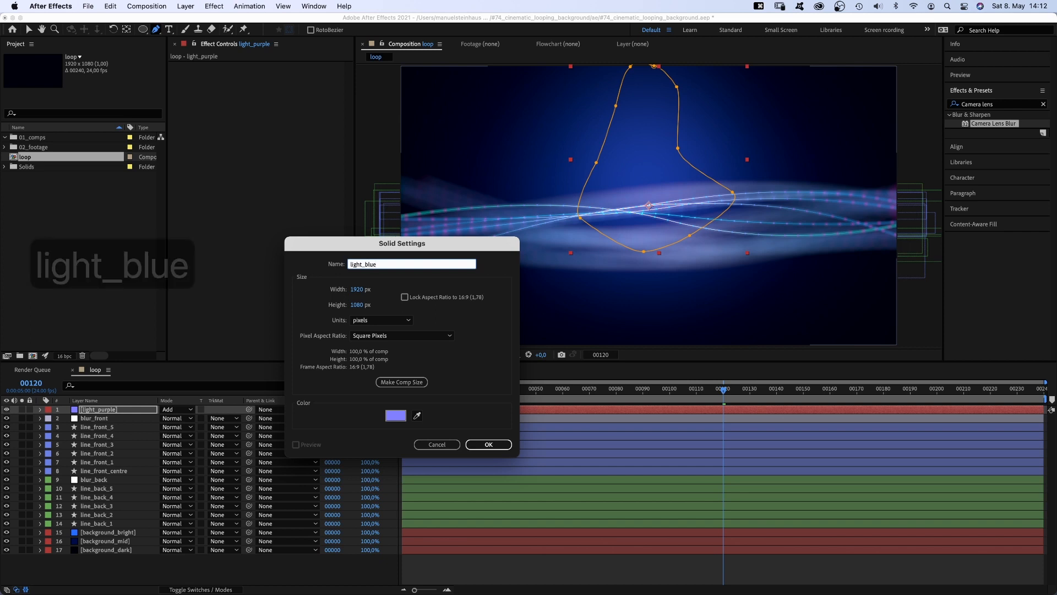
pyautogui.click(396, 415)
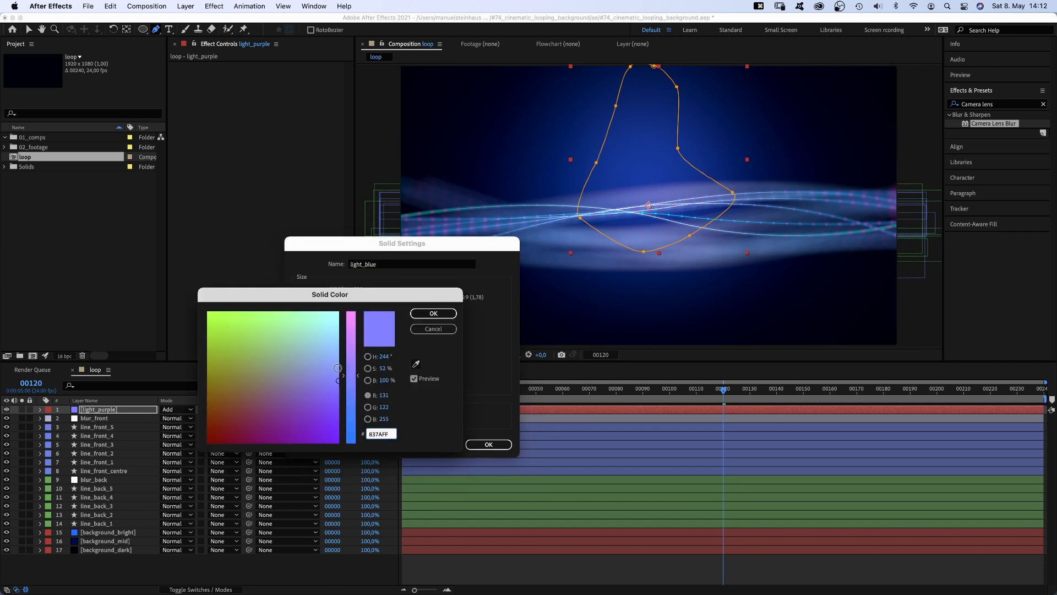
pyautogui.moveTo(351, 381); pyautogui.dragTo(337, 428)
pyautogui.click(341, 365)
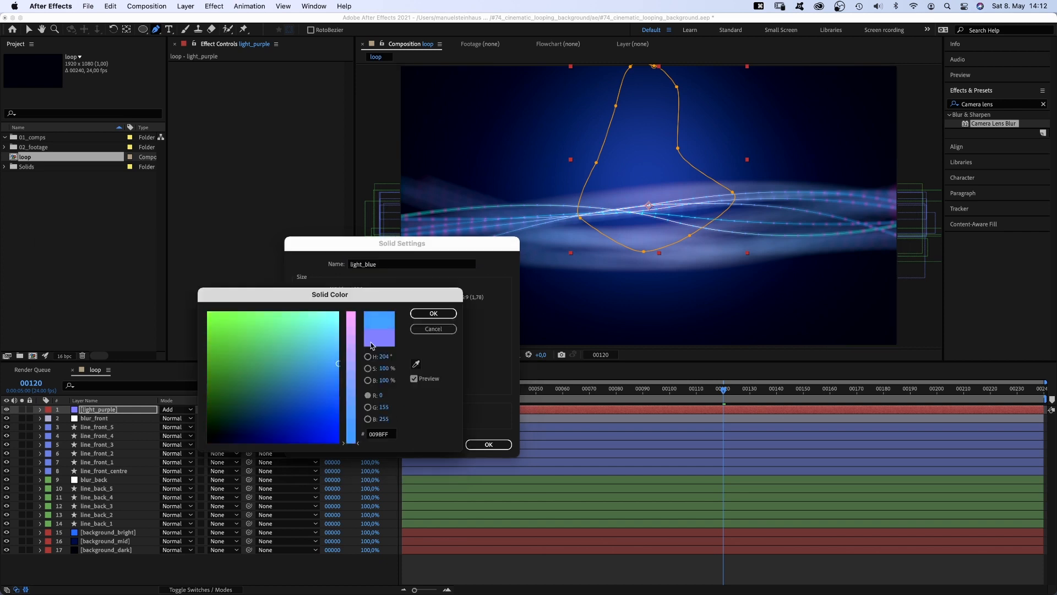
pyautogui.click(434, 313)
pyautogui.click(491, 451)
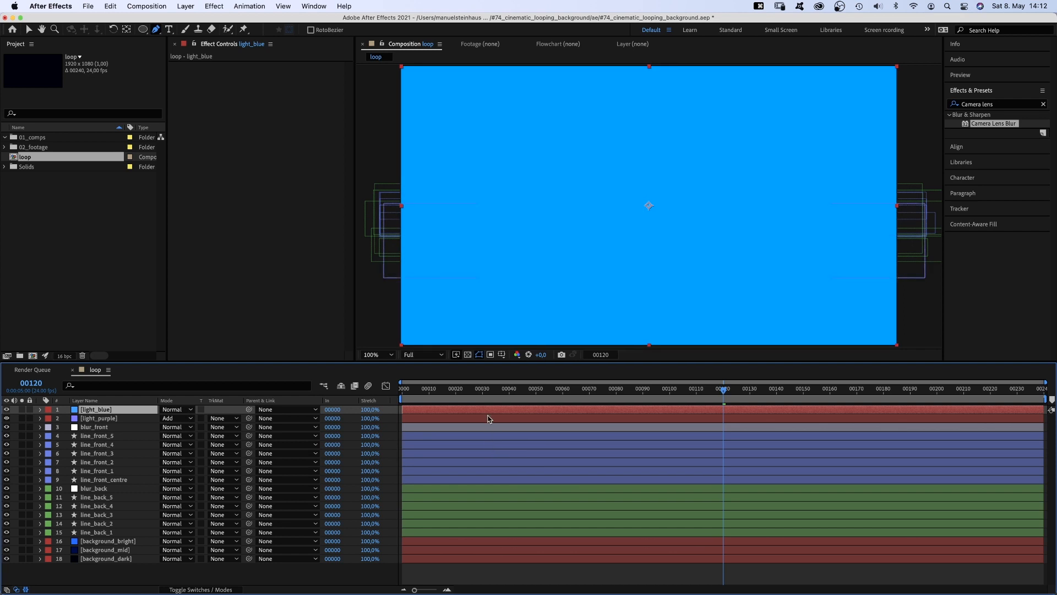
# Draw a closed curved Pen mask on light_blue around the lines at the frame's right edge and set its Mask Feather to 600 pixels
pyautogui.moveTo(918, 175); pyautogui.dragTo(907, 175)
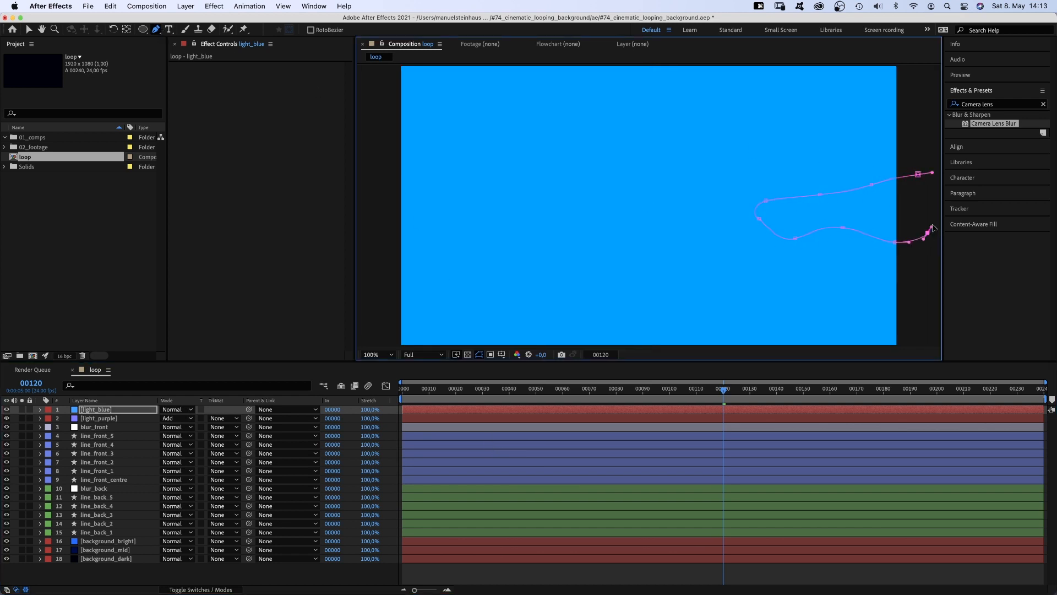
pyautogui.click(918, 174)
pyautogui.press('m')
pyautogui.press('m')
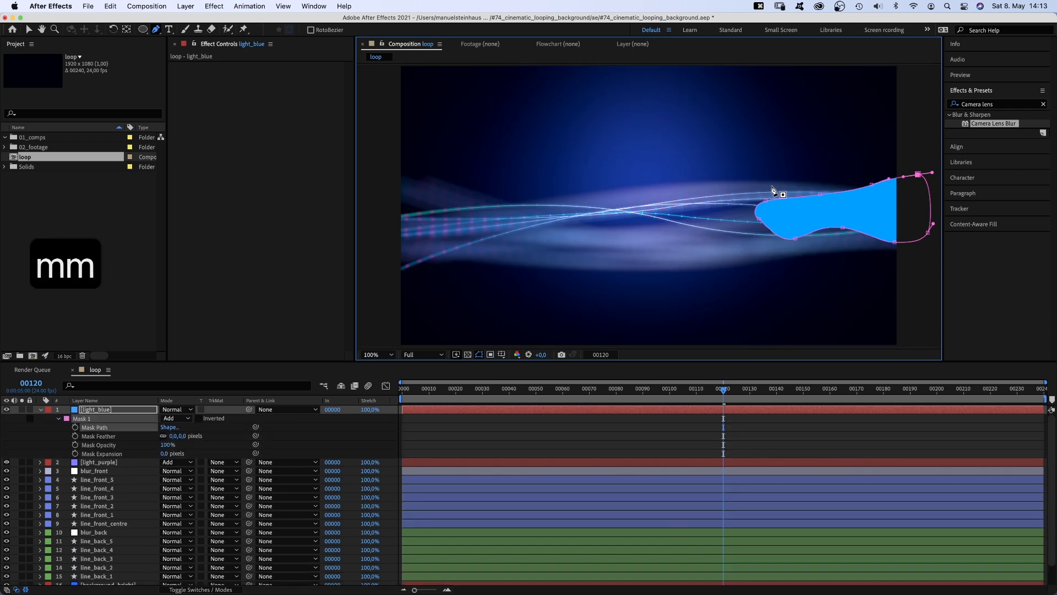
pyautogui.click(174, 437)
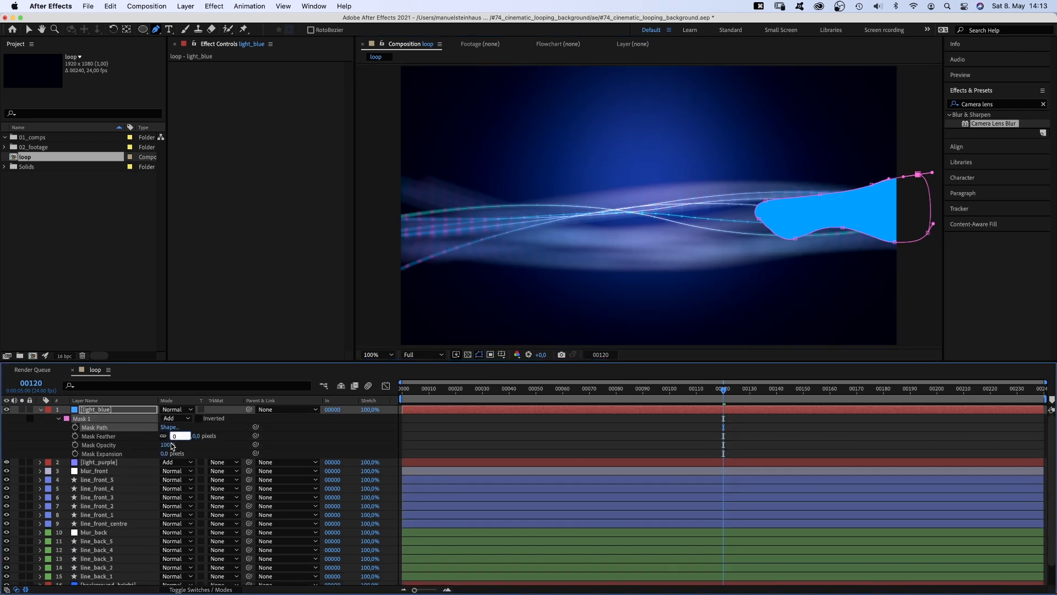
pyautogui.write('600')
pyautogui.press('Return')
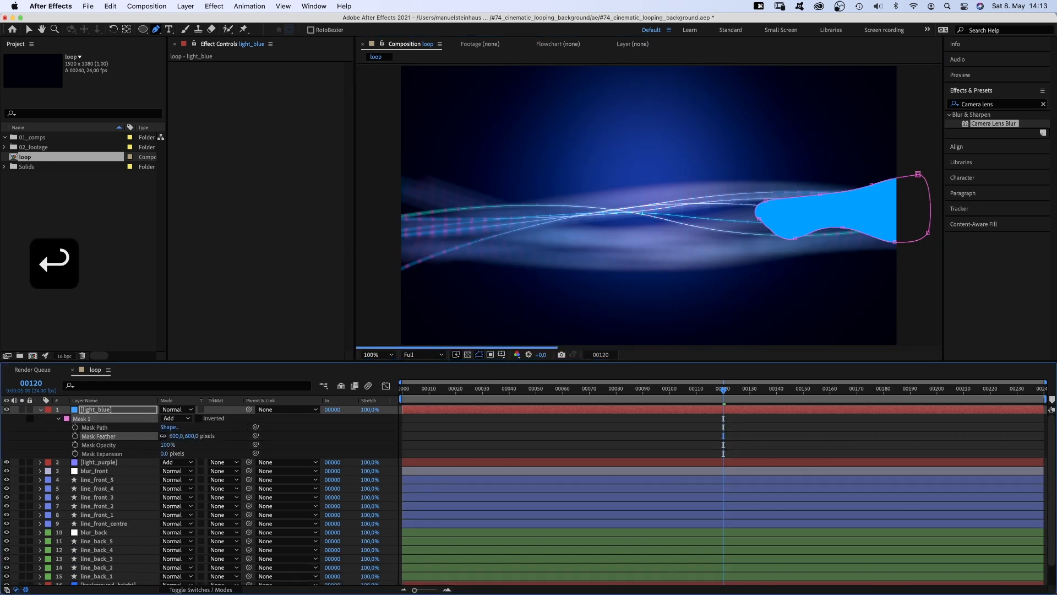
# Set light_blue's Opacity to 25% and its blending mode to Add
pyautogui.press('t')
pyautogui.click(165, 463)
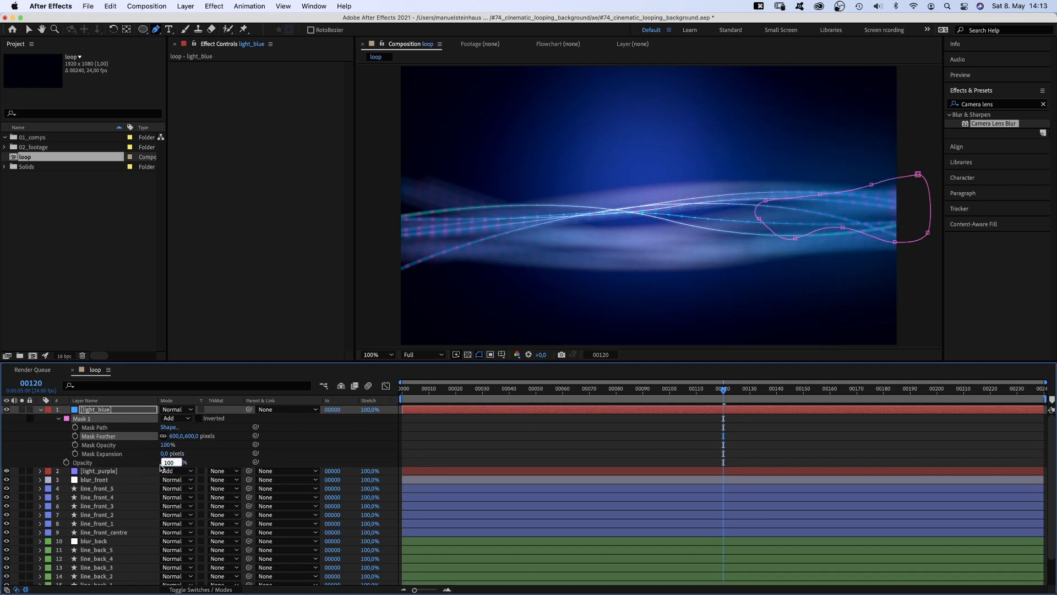
pyautogui.write('25')
pyautogui.press('Return')
pyautogui.click(175, 409)
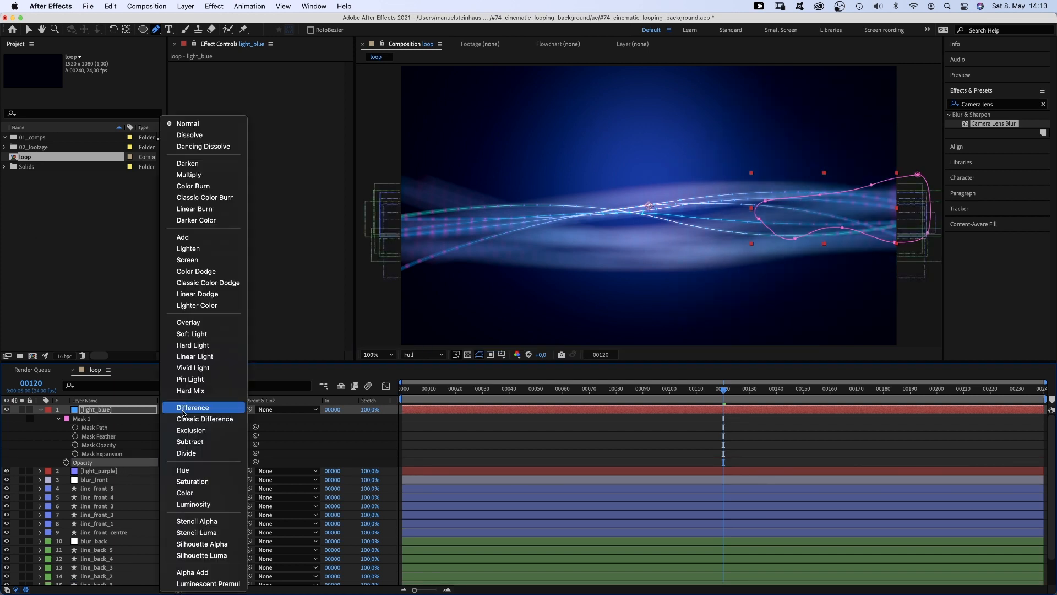
pyautogui.click(218, 243)
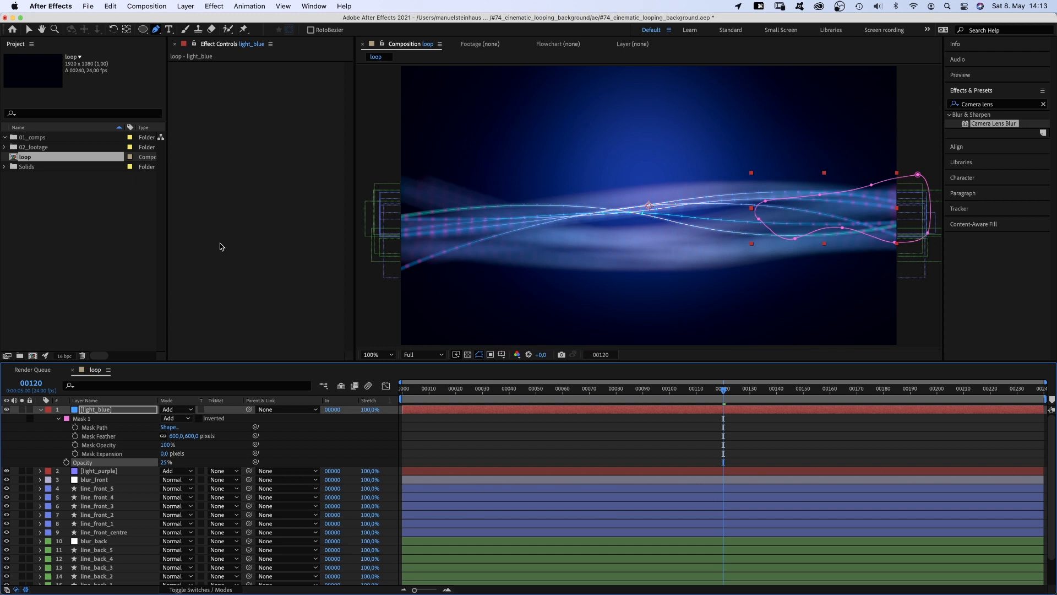
pyautogui.click(39, 409)
# Create a 1920 x 1080 solid named light_yellow in a pale yellow colour
pyautogui.press('super+y')
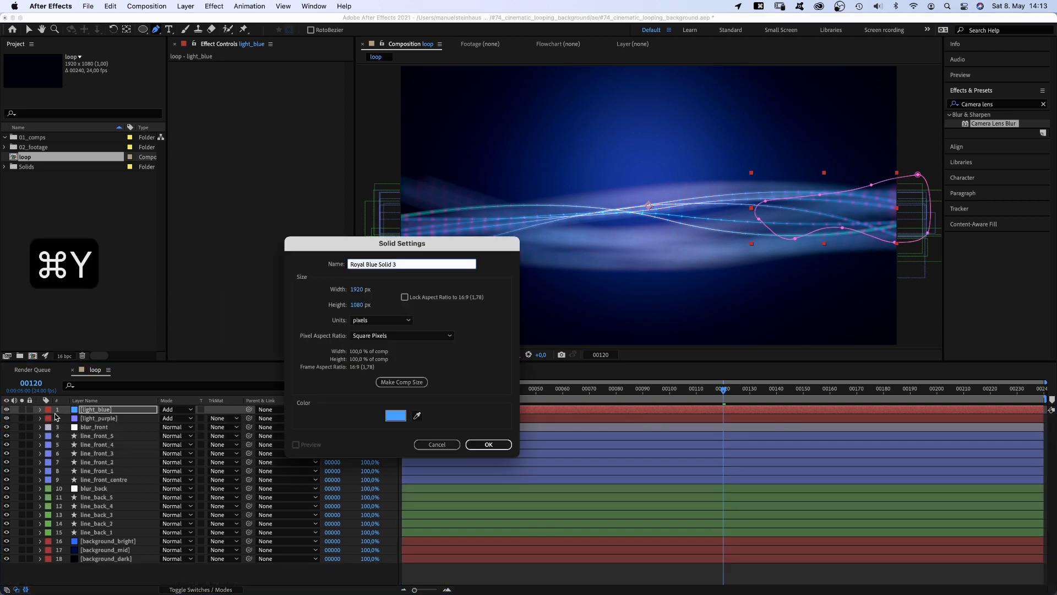
pyautogui.write('light_y')
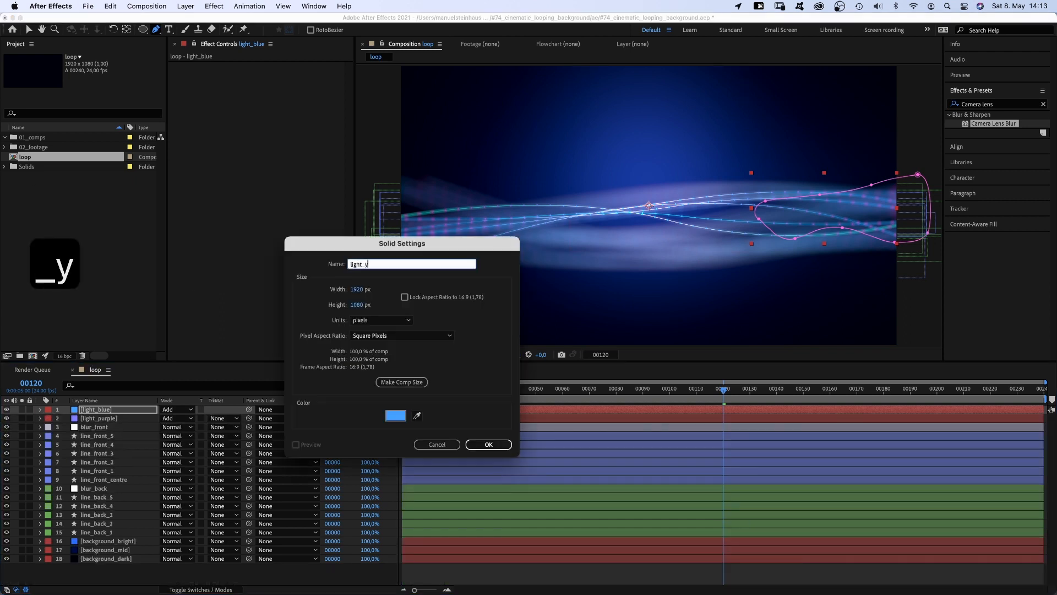
pyautogui.write('ellow')
pyautogui.click(396, 415)
pyautogui.moveTo(353, 327); pyautogui.dragTo(357, 306)
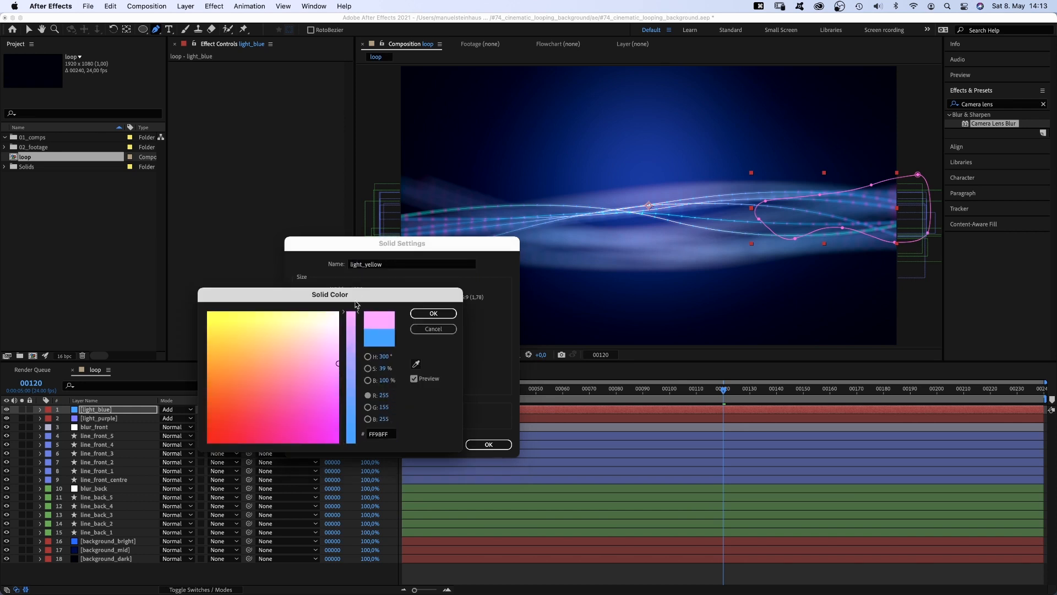
pyautogui.click(304, 325)
pyautogui.click(432, 314)
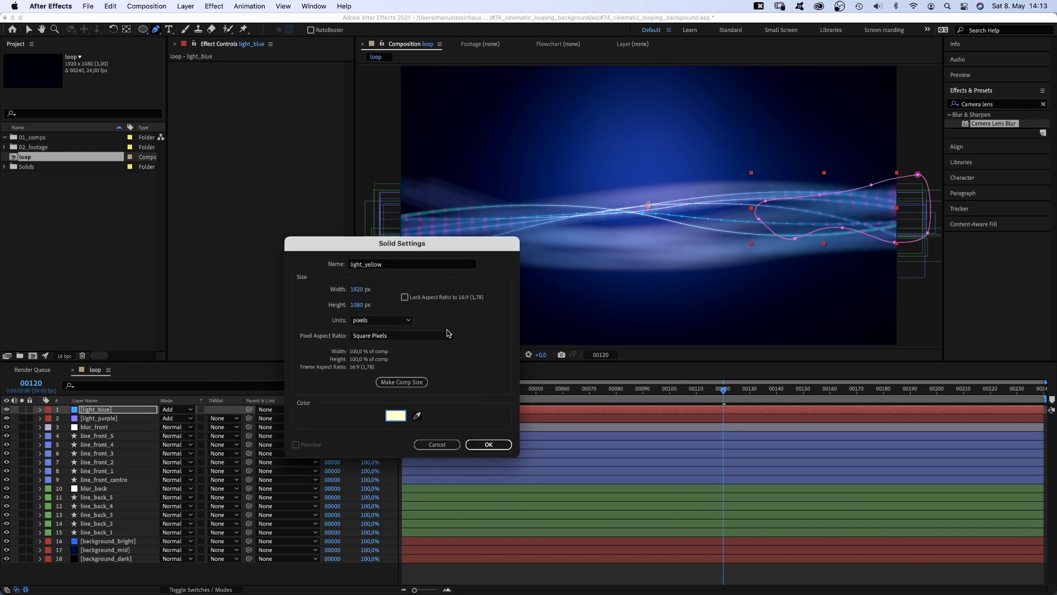
pyautogui.click(488, 445)
# Draw a small elliptical mask on light_yellow around the centre of the lines and set its Mask Feather to 600 pixels
pyautogui.click(144, 29)
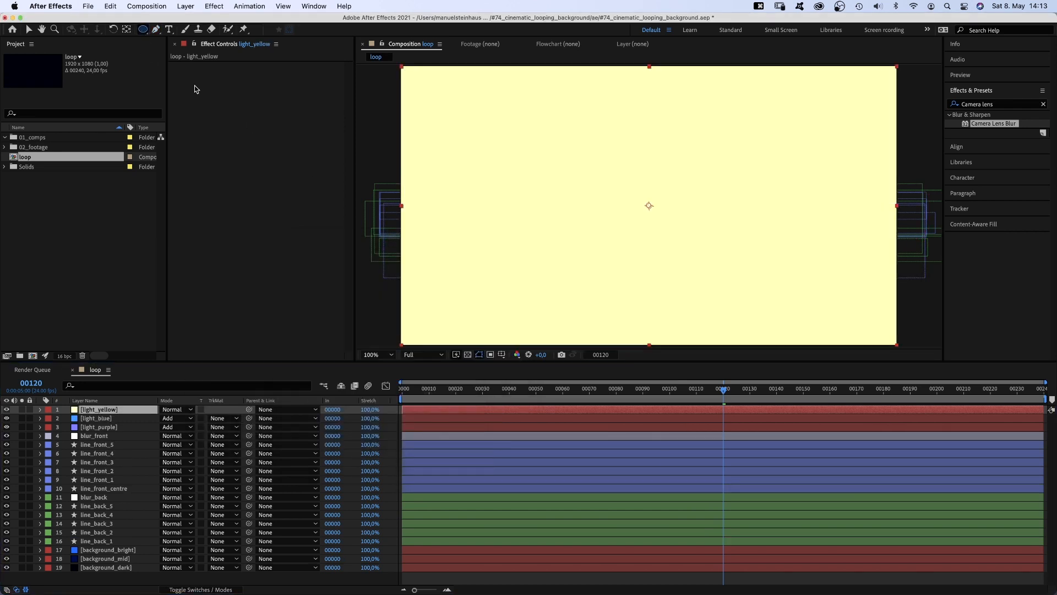
pyautogui.moveTo(610, 182); pyautogui.dragTo(698, 235)
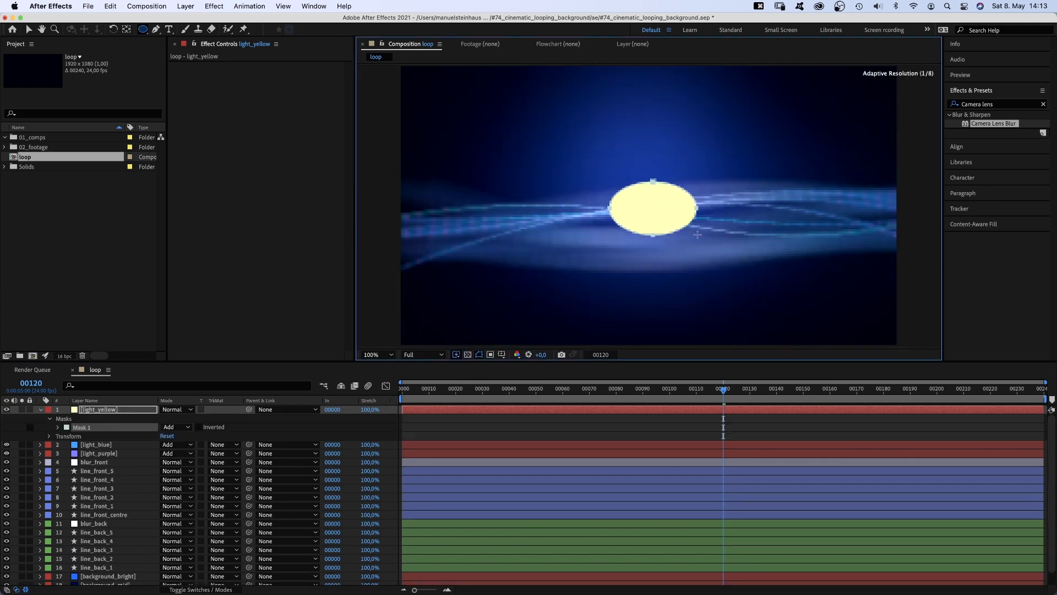
pyautogui.click(58, 426)
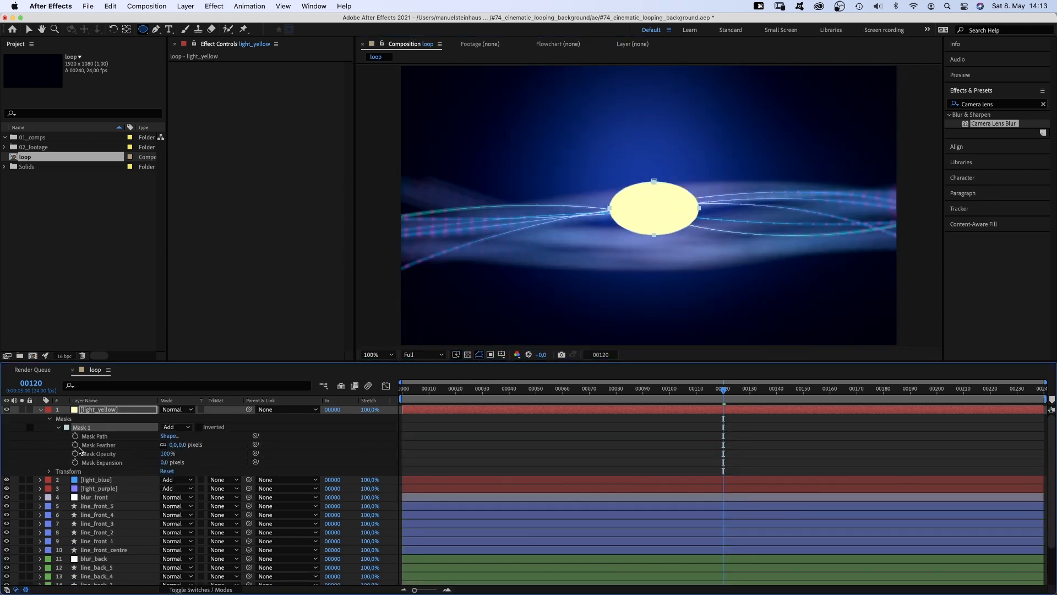
pyautogui.write('600')
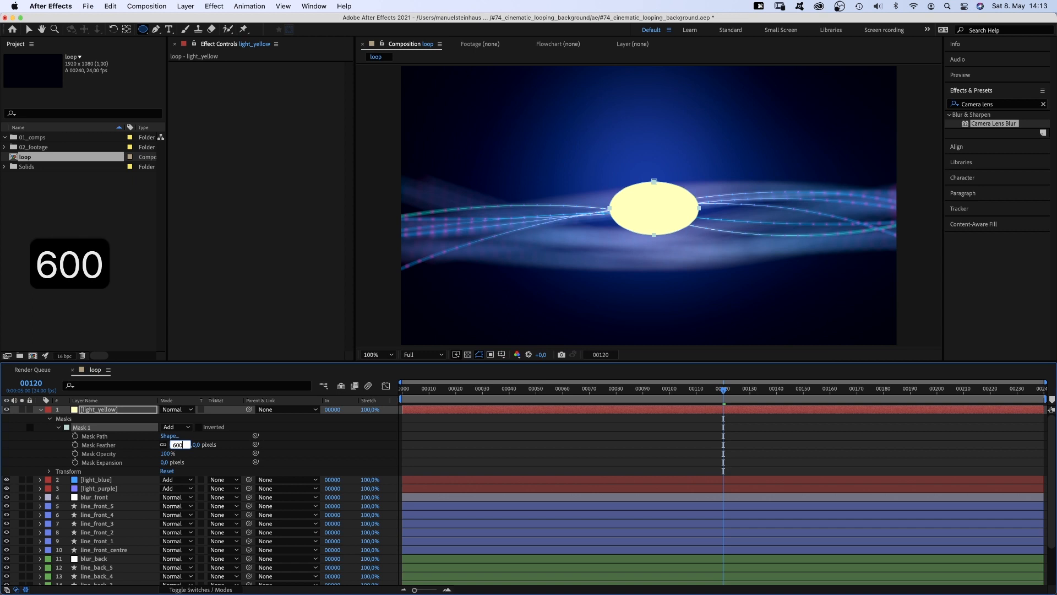
pyautogui.press('Return')
# Set light_yellow's Opacity to 60% and its blending mode to Add
pyautogui.press('t')
pyautogui.click(167, 418)
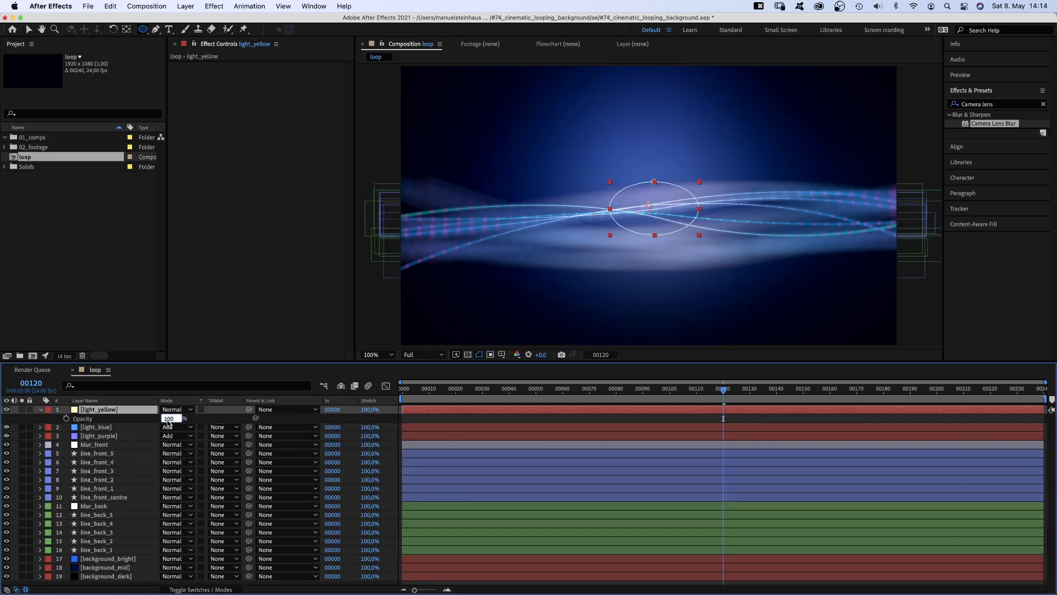
pyautogui.write('60')
pyautogui.press('Return')
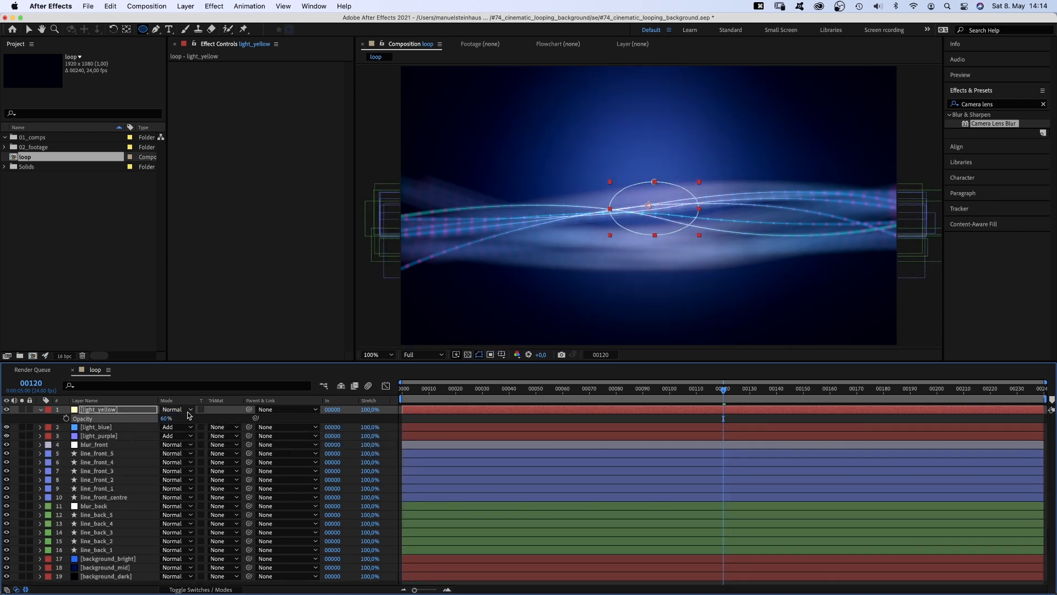
pyautogui.click(185, 411)
pyautogui.click(187, 238)
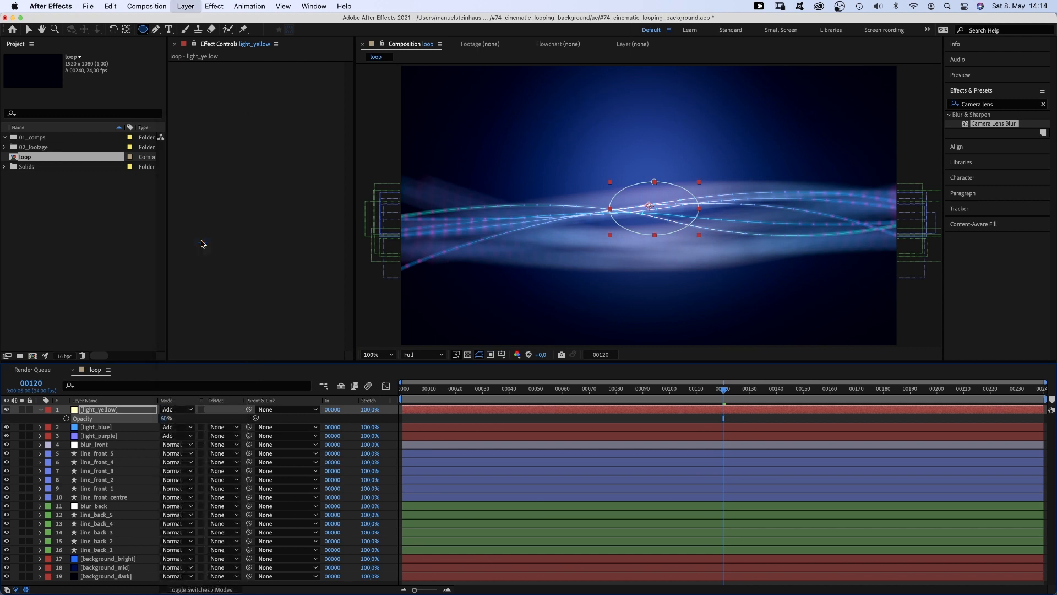
# Add Mask Path keyframes at frame 0 to the light_yellow, light_blue and light_purple layers
pyautogui.click(97, 436)
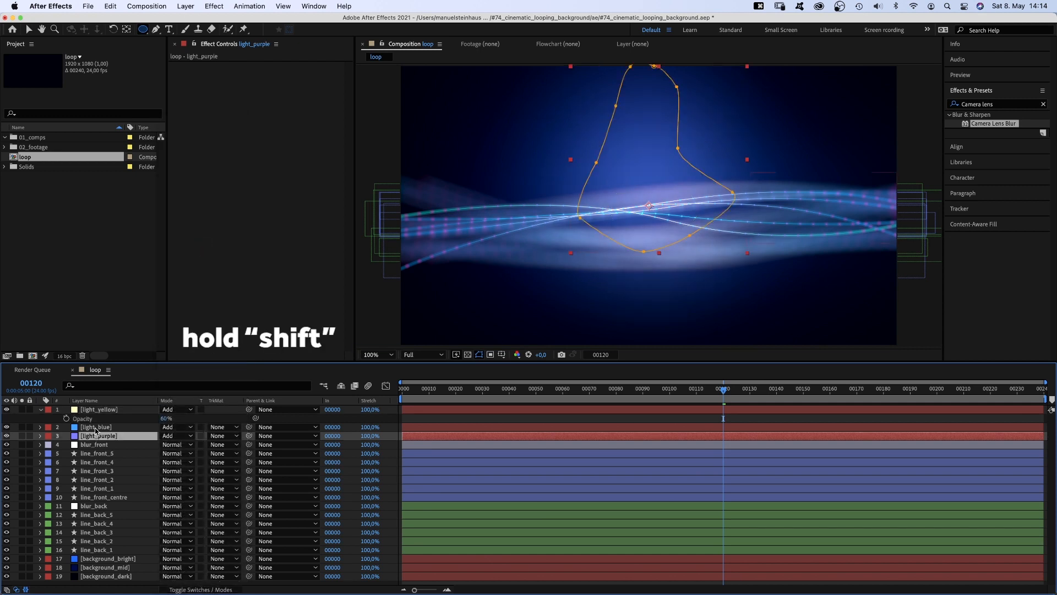
pyautogui.keyDown('shift'); pyautogui.click(97, 427); pyautogui.keyUp('shift')
pyautogui.keyDown('shift'); pyautogui.click(98, 410); pyautogui.keyUp('shift')
pyautogui.press('m')
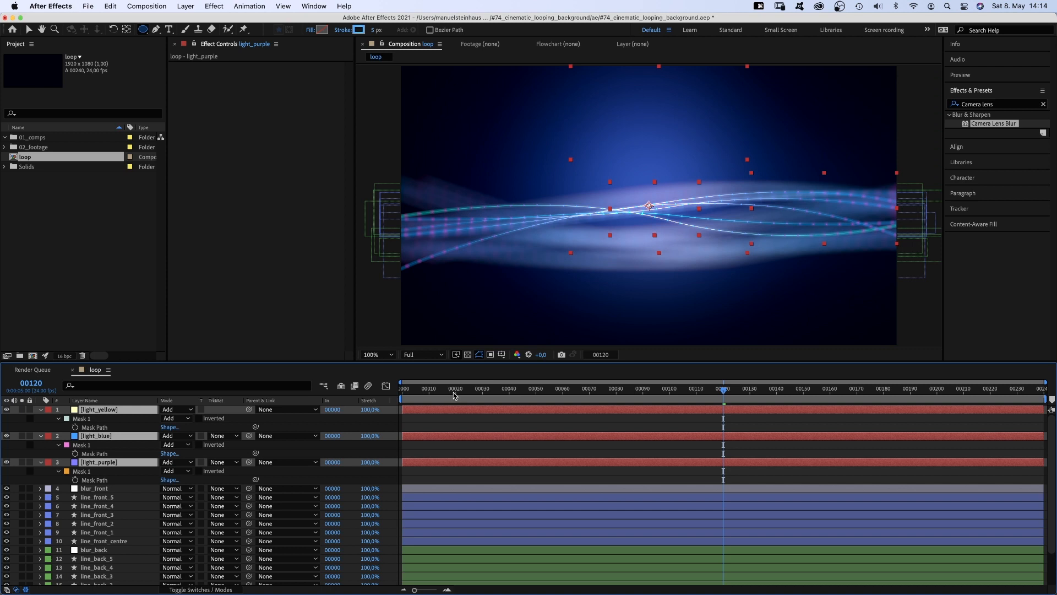
pyautogui.press('Home')
pyautogui.click(74, 427)
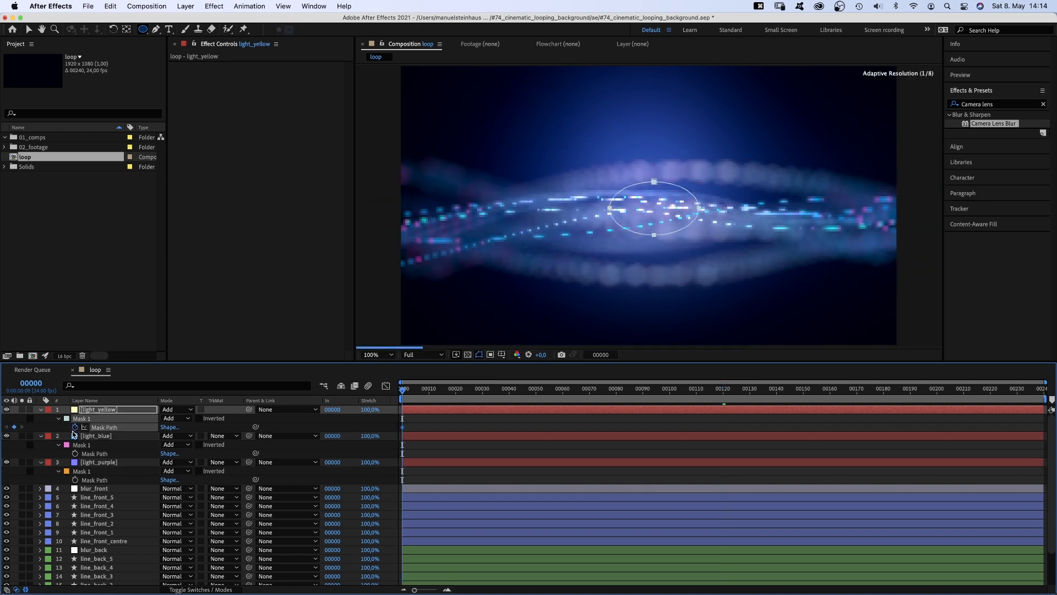
pyautogui.click(104, 479)
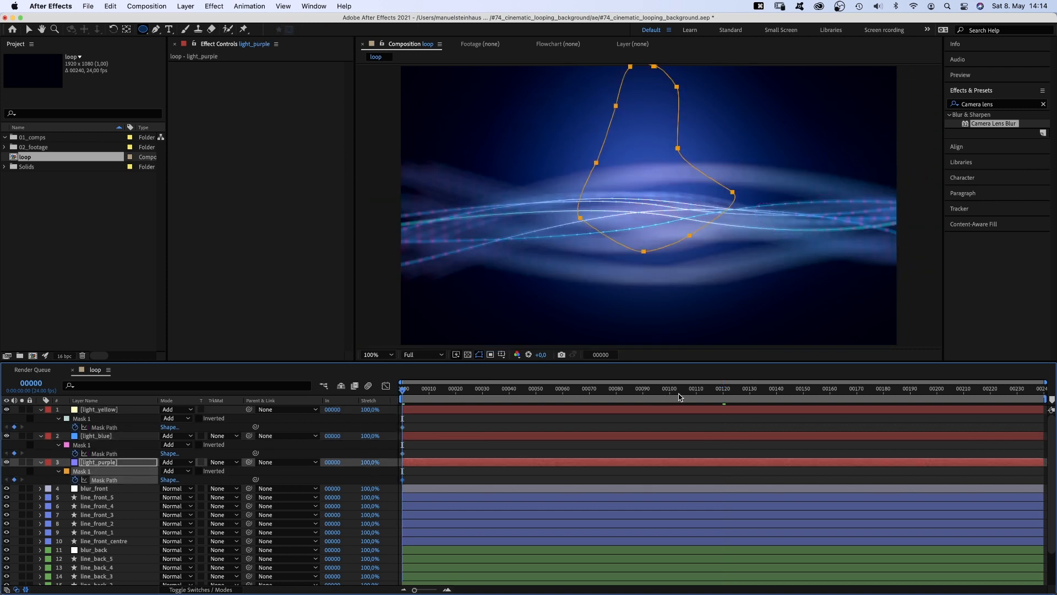
# At frame 120, shift light_purple's whole mask path downward to keyframe its new position
pyautogui.click(723, 392)
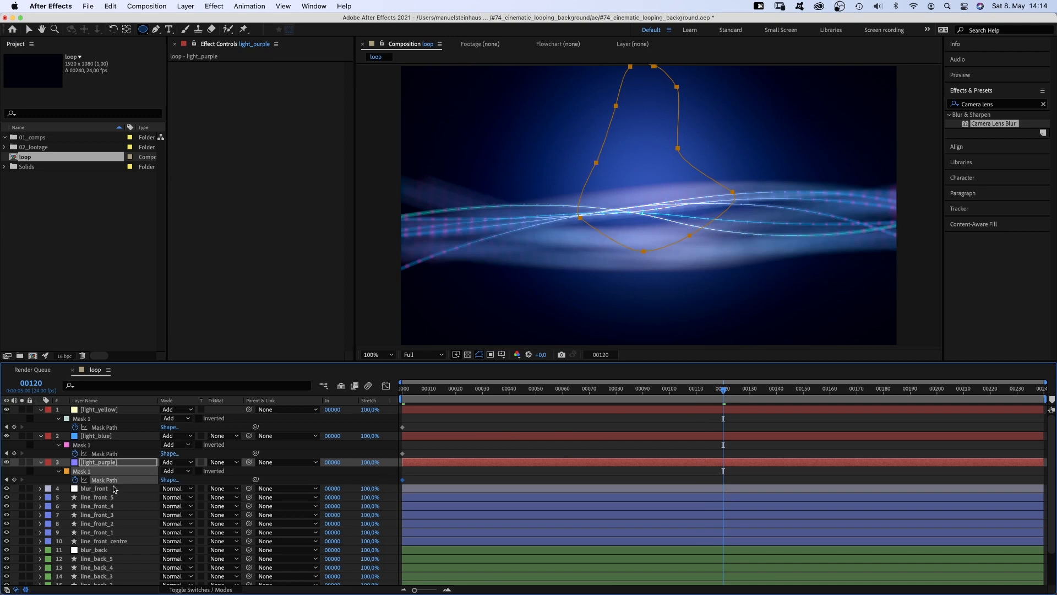
pyautogui.press('v')
pyautogui.moveTo(627, 249); pyautogui.dragTo(627, 277)
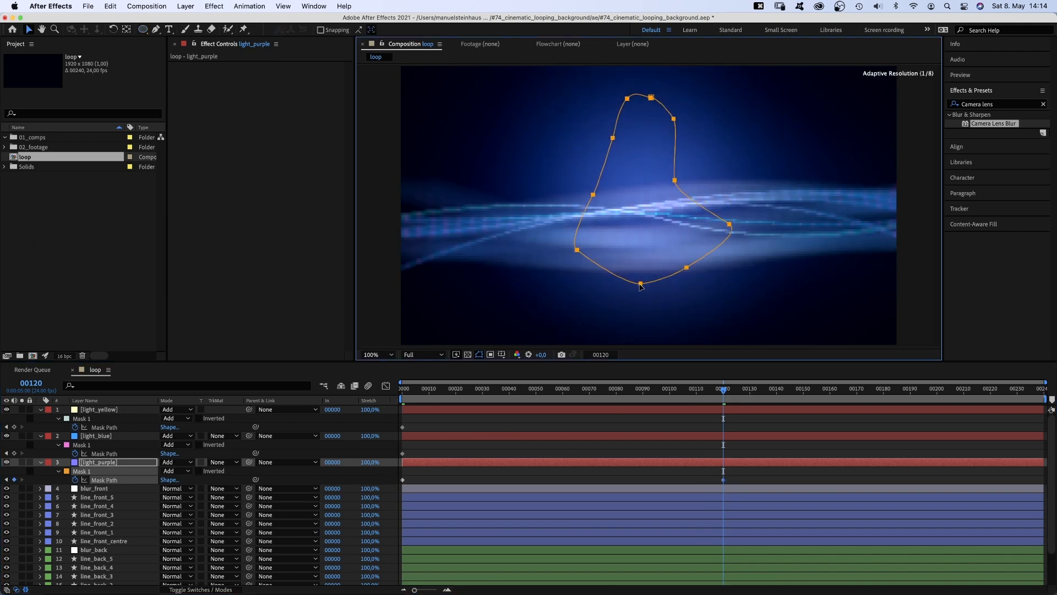
# At frame 120, reposition light_blue's mask path and shift light_yellow's elliptical mask path to the left, keyframing both
pyautogui.click(110, 454)
pyautogui.moveTo(757, 218); pyautogui.dragTo(641, 211)
pyautogui.click(105, 427)
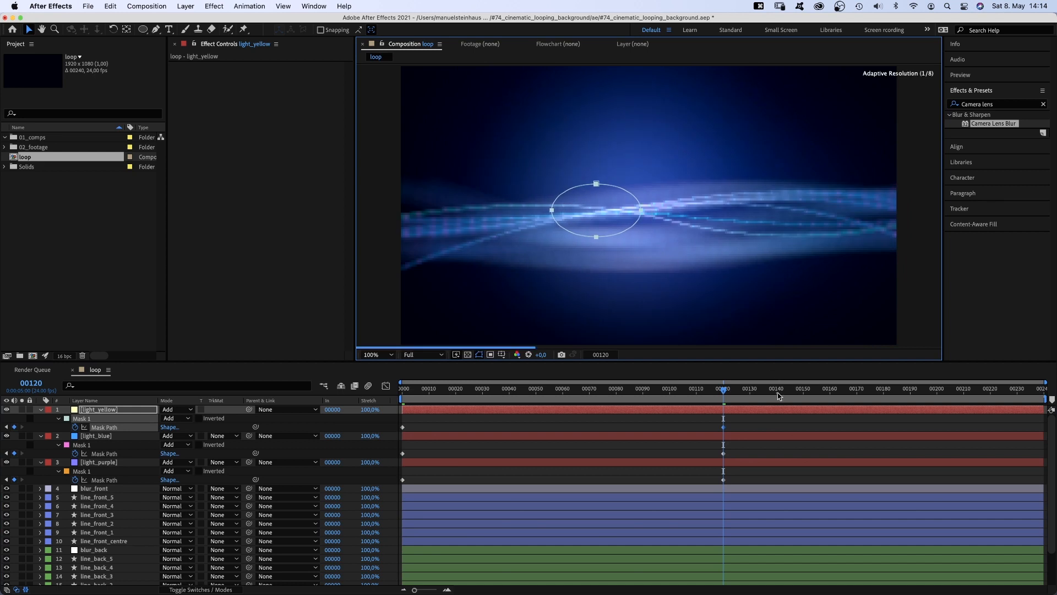
# Copy the frame 0 Mask Path keyframes of light_yellow, light_blue and light_purple to frame 240
pyautogui.moveTo(763, 392); pyautogui.dragTo(1055, 397)
pyautogui.press('cmd+Right')
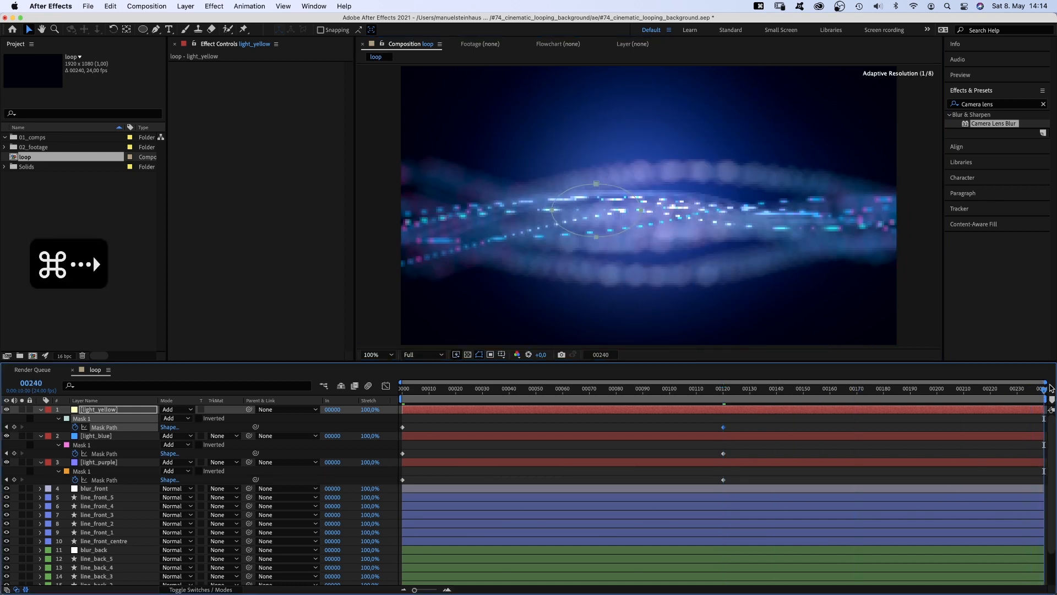
pyautogui.click(403, 427)
pyautogui.press('cmd+c')
pyautogui.press('cmd+v')
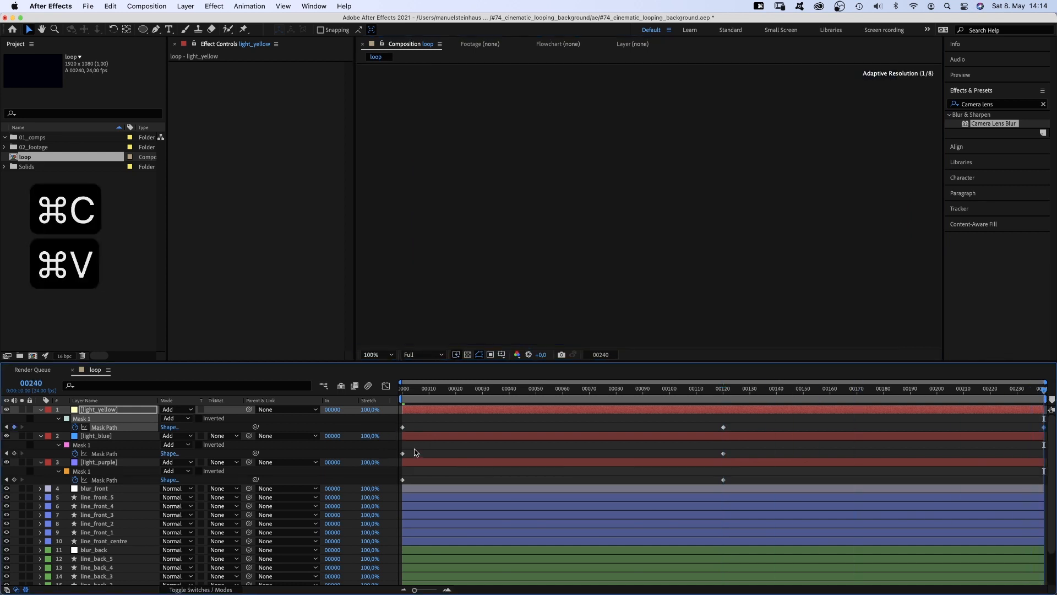
pyautogui.moveTo(416, 447); pyautogui.dragTo(398, 485)
pyautogui.press('cmd+c')
pyautogui.press('cmd+v')
pyautogui.press('cmd+c')
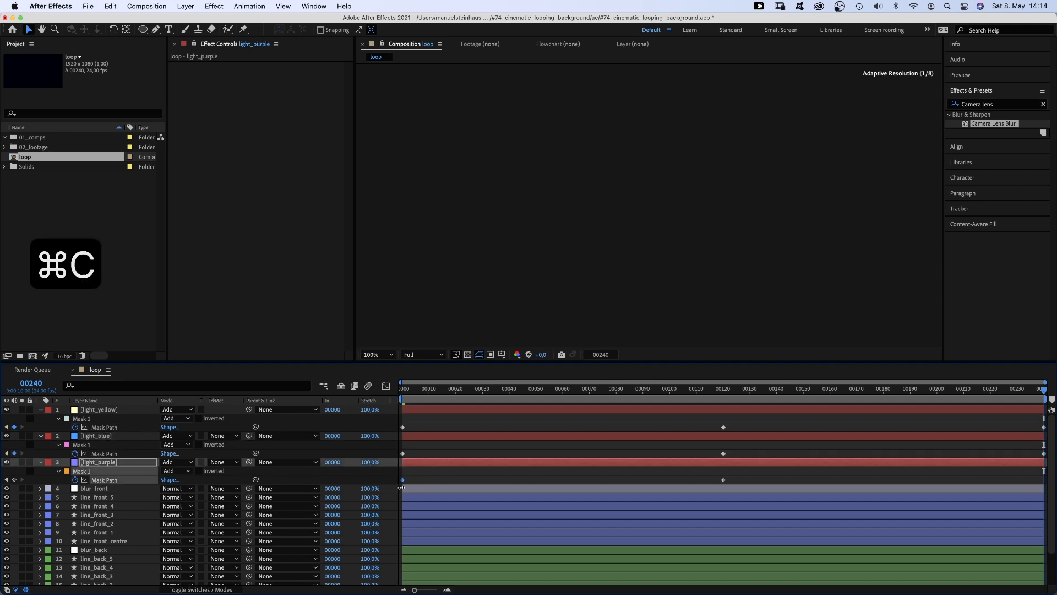
pyautogui.press('cmd+v')
# Apply Easy Ease to all Mask Path keyframes of the light_yellow, light_blue and light_purple layers
pyautogui.click(725, 390)
pyautogui.moveTo(725, 393); pyautogui.dragTo(723, 397)
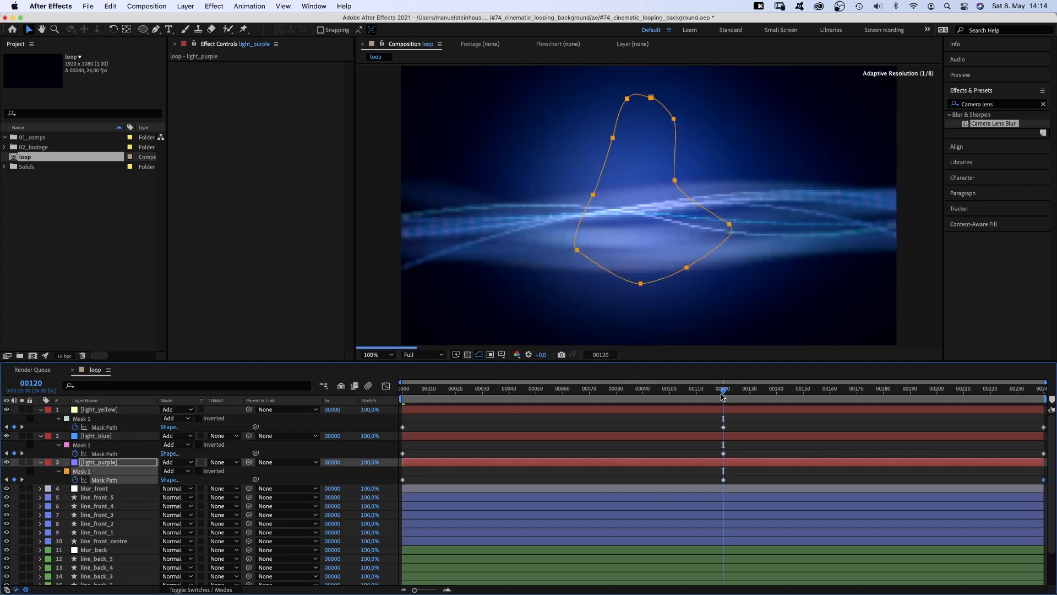
pyautogui.keyDown('shift'); pyautogui.click(96, 435); pyautogui.keyUp('shift')
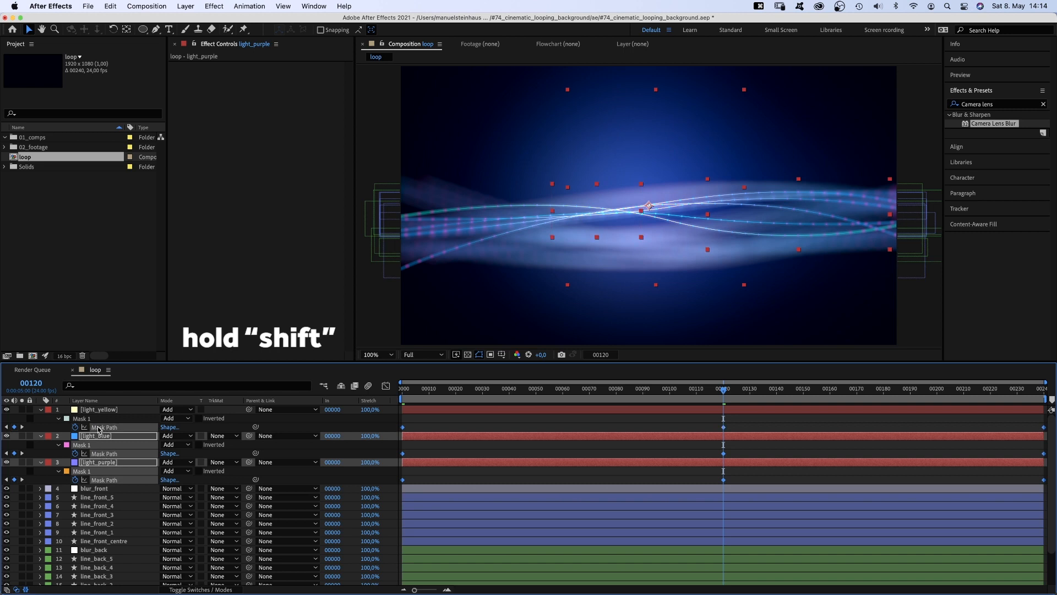
pyautogui.keyDown('shift'); pyautogui.click(99, 409); pyautogui.keyUp('shift')
pyautogui.rightClick(723, 428)
pyautogui.moveTo(760, 559)
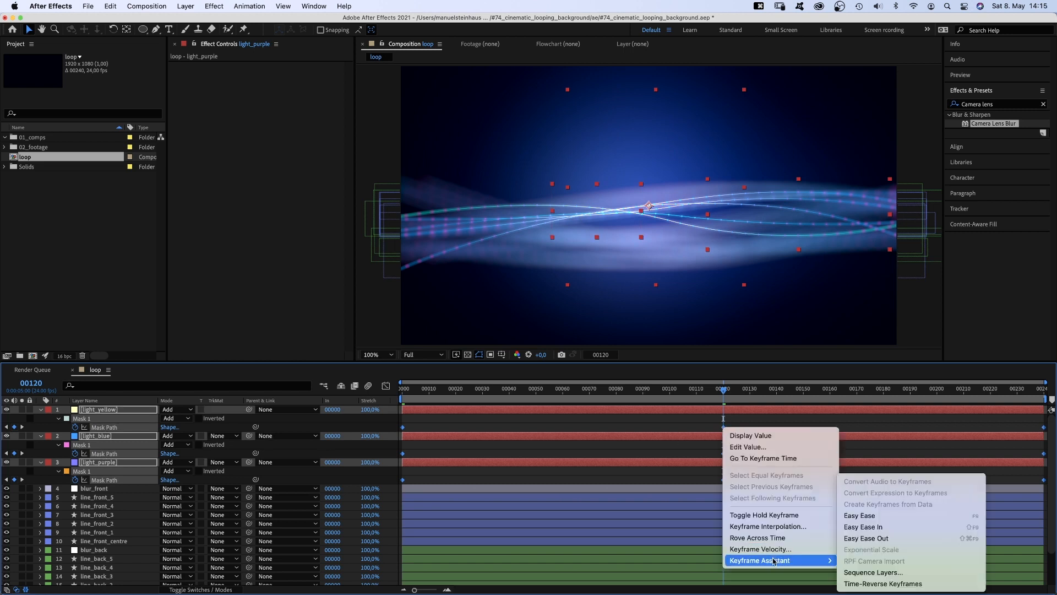
pyautogui.click(861, 513)
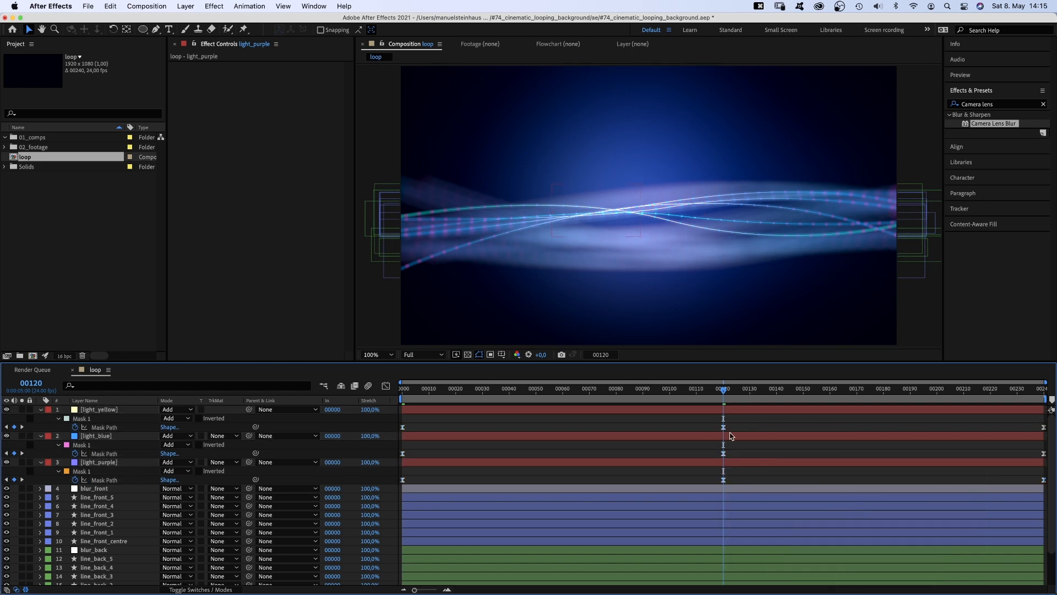
# Move the middle Mask Path keyframes to about frame 77 for light_yellow, 127 for light_blue and 164 for light_purple, then collapse these layers
pyautogui.moveTo(723, 428); pyautogui.dragTo(608, 438)
pyautogui.moveTo(724, 453); pyautogui.dragTo(841, 487)
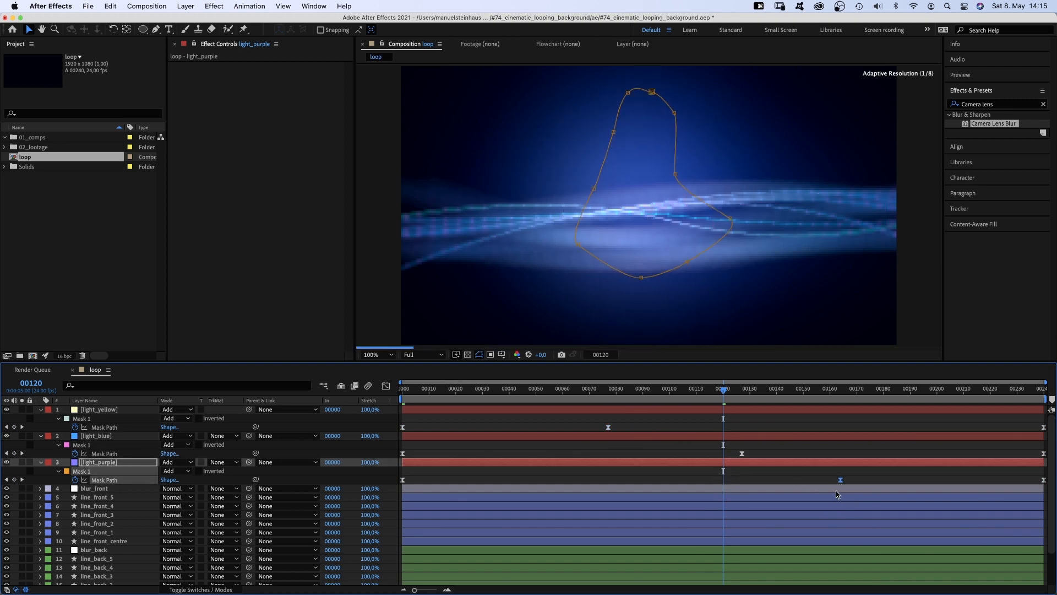
pyautogui.click(41, 409)
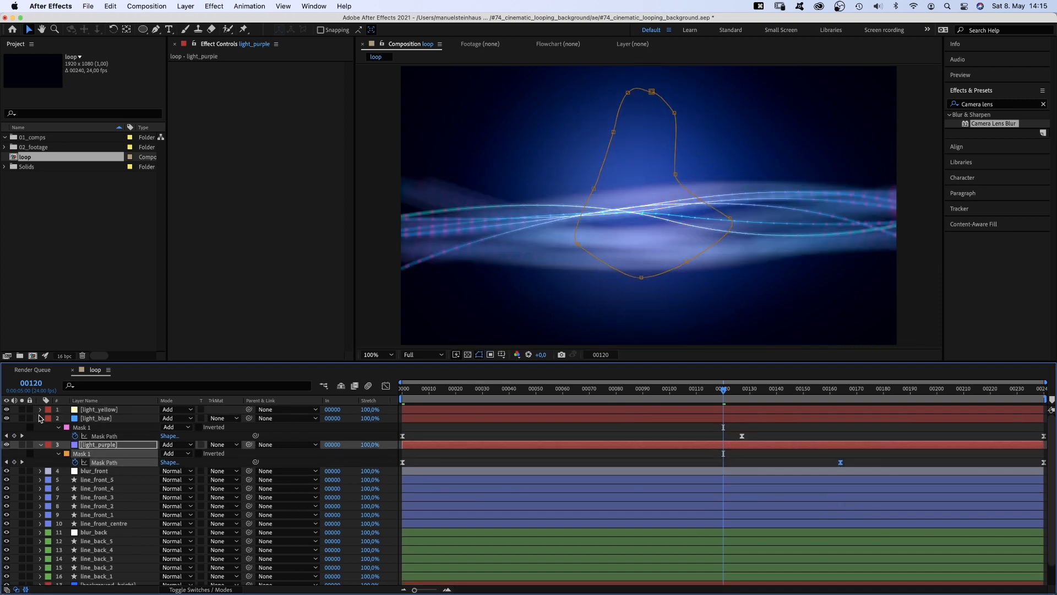
pyautogui.click(40, 418)
pyautogui.click(41, 427)
pyautogui.click(102, 410)
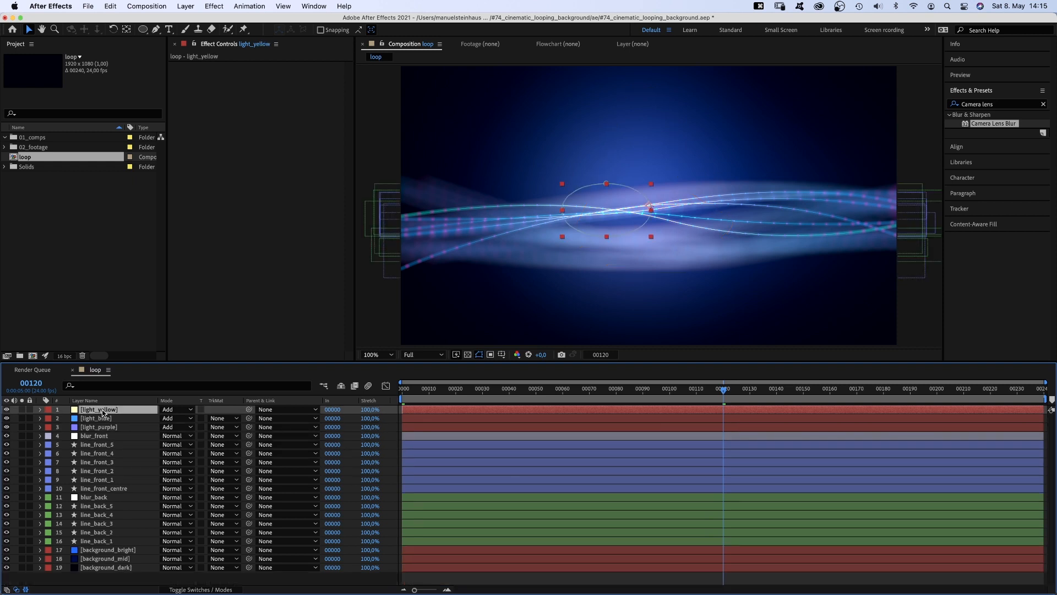
pyautogui.press('super+y')
pyautogui.write('vig')
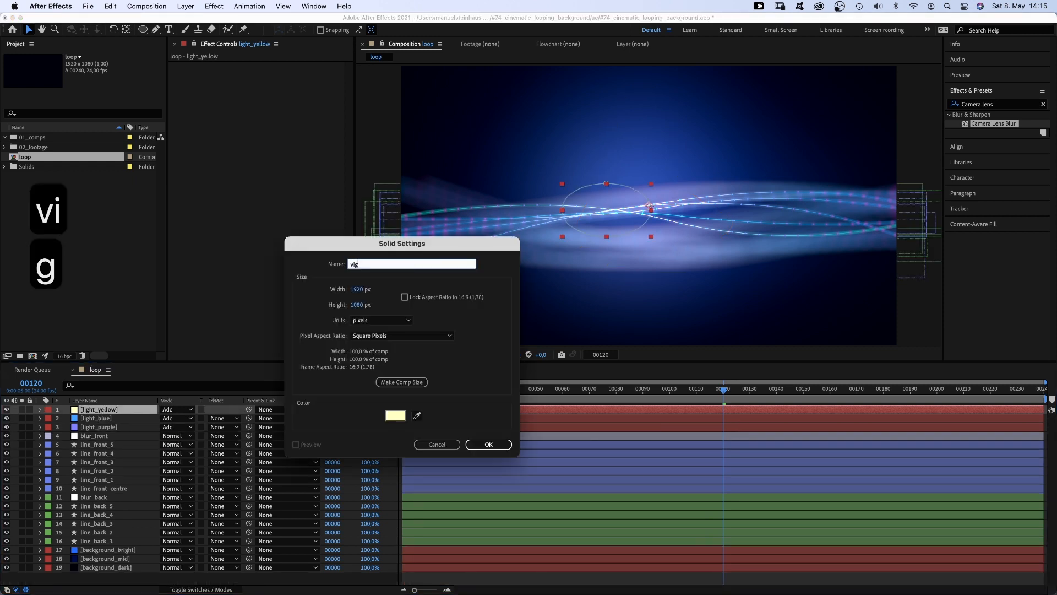
pyautogui.write('nette')
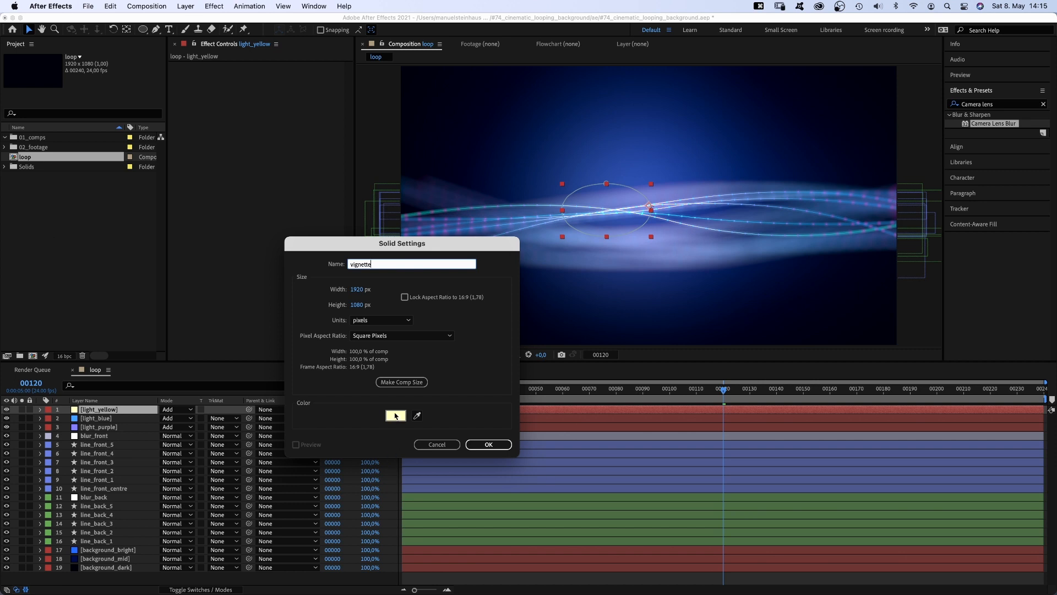
pyautogui.click(395, 416)
pyautogui.moveTo(325, 425); pyautogui.dragTo(351, 492)
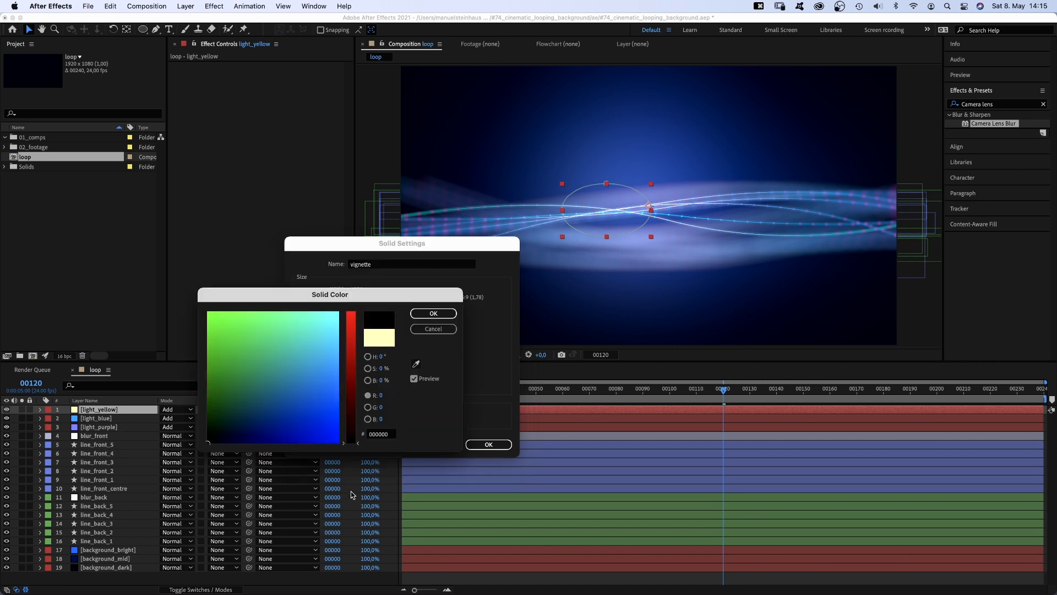
pyautogui.click(434, 314)
pyautogui.click(488, 445)
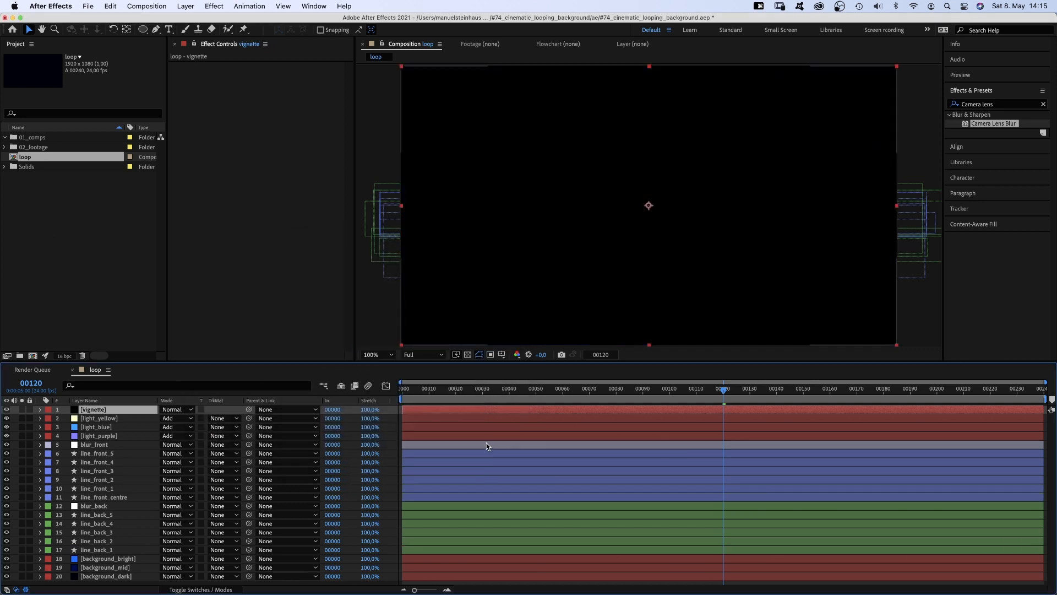
# Add a full-frame elliptical mask to the vignette layer, set to Subtract with a Mask Feather of 800 pixels
pyautogui.doubleClick(142, 30)
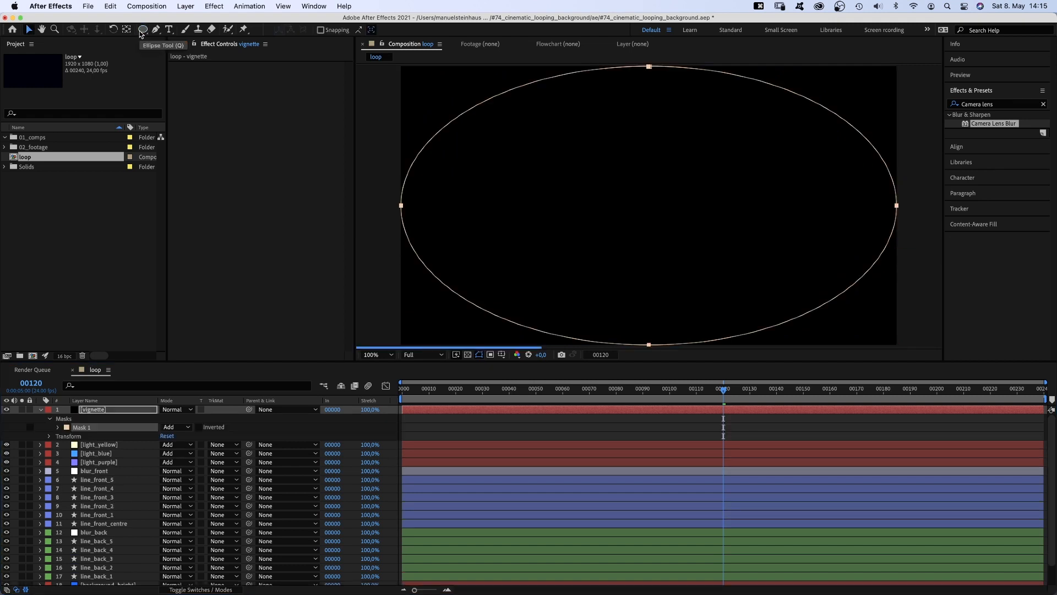
pyautogui.click(183, 428)
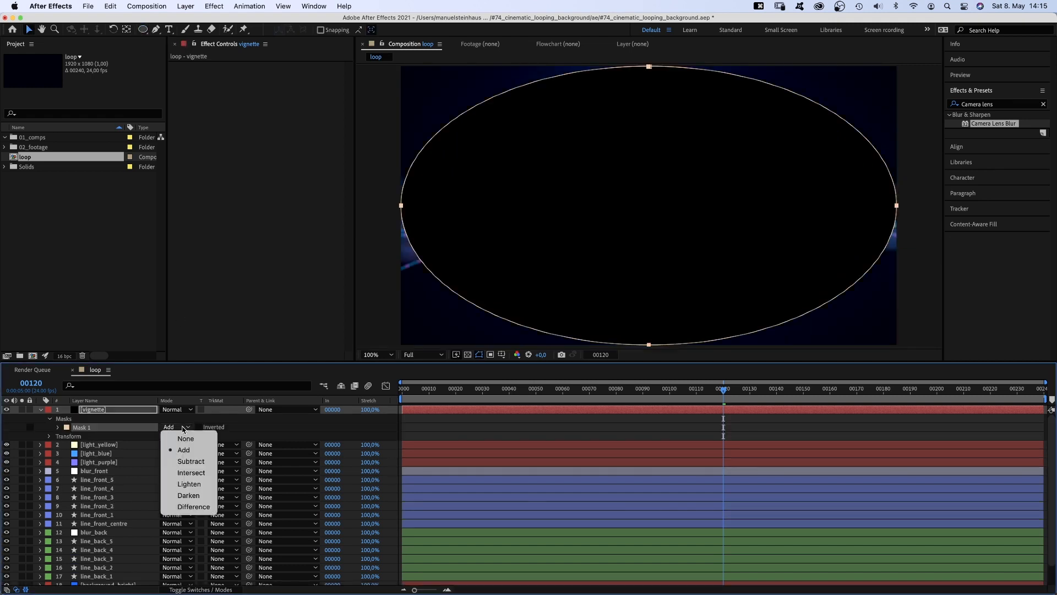
pyautogui.click(183, 460)
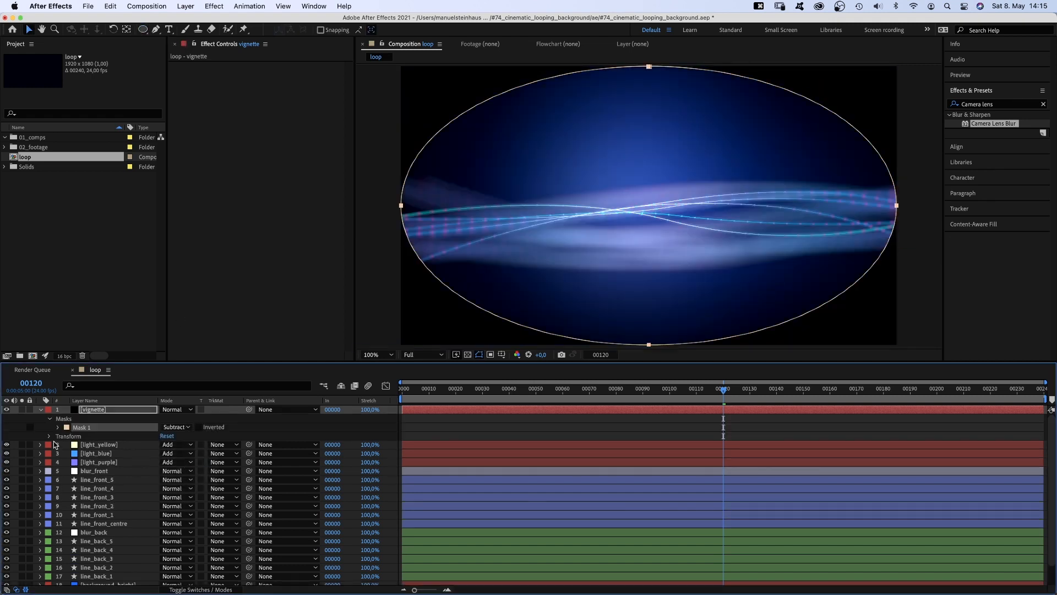
pyautogui.click(58, 427)
pyautogui.write('800')
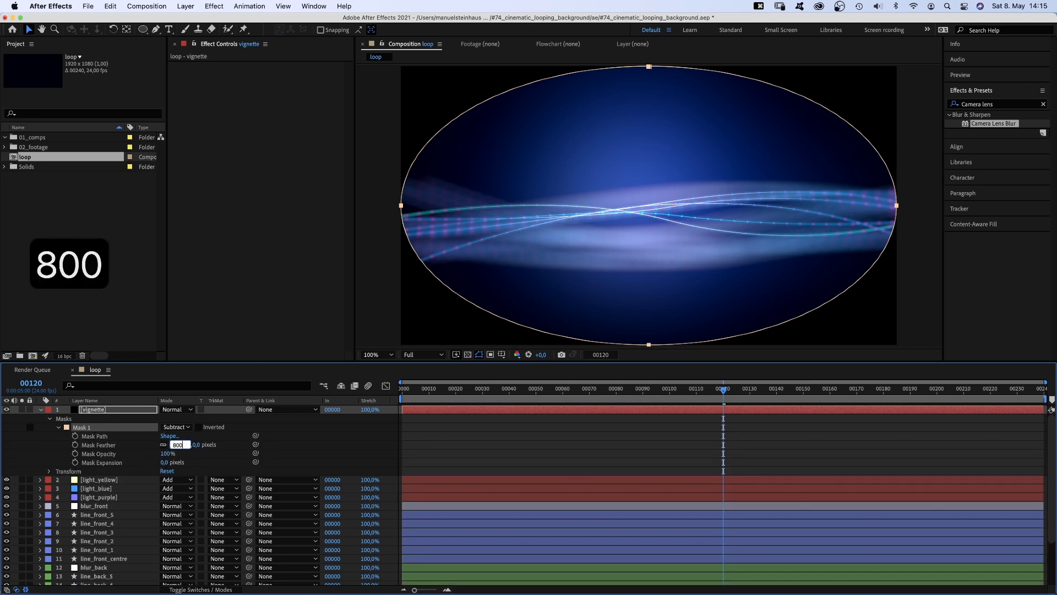
pyautogui.press('Return')
# Set the vignette layer's Opacity to 20%
pyautogui.click(103, 410)
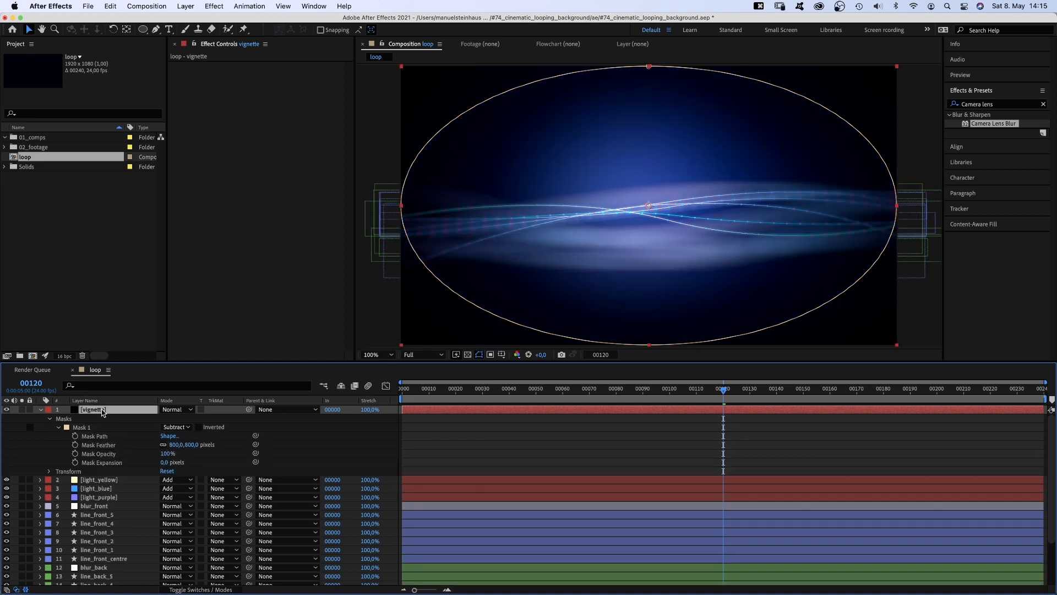
pyautogui.press('t')
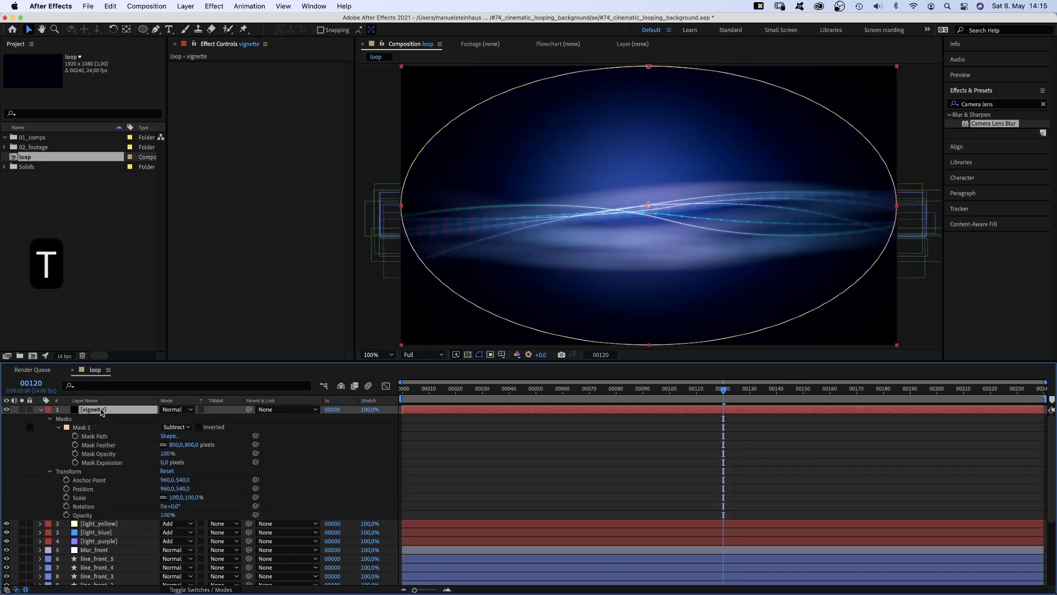
pyautogui.click(171, 516)
pyautogui.write('20')
pyautogui.press('Return')
# Narrow the vignette's elliptical mask by moving its two side points inward, and collapse the layer
pyautogui.click(101, 437)
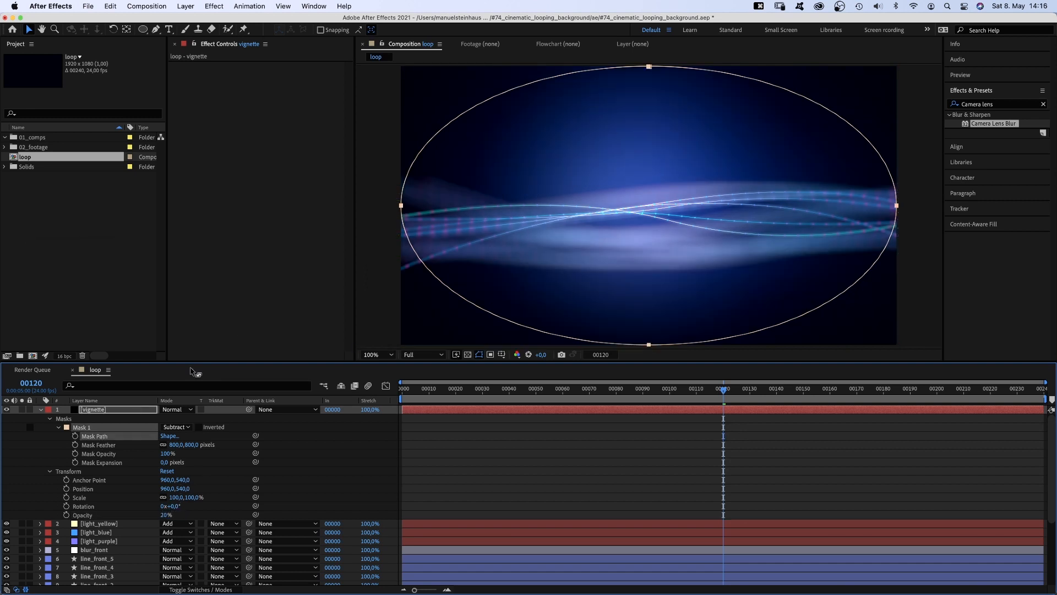
pyautogui.moveTo(401, 205); pyautogui.dragTo(430, 205)
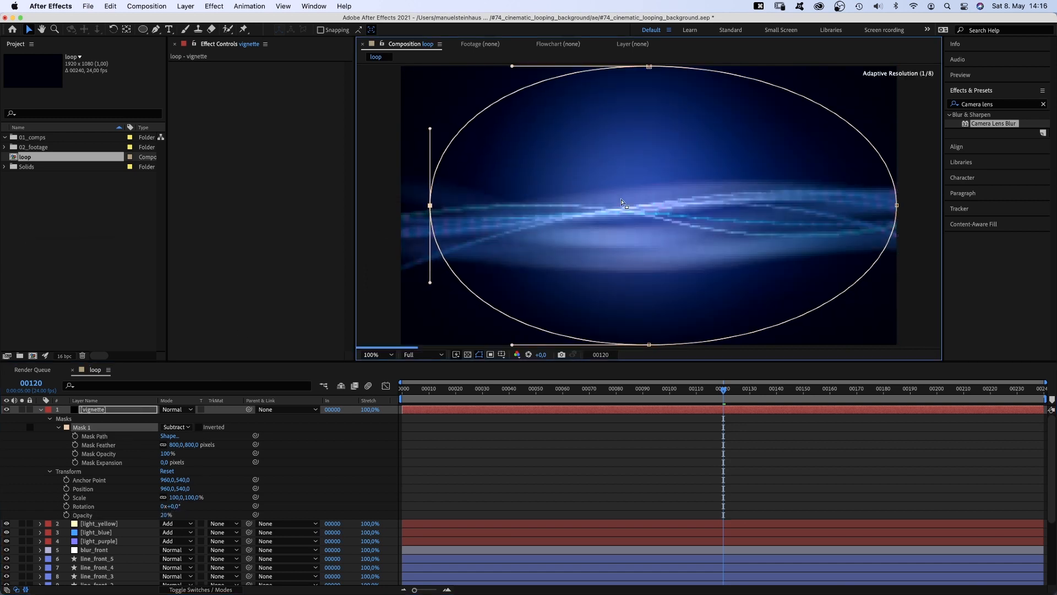
pyautogui.moveTo(897, 206); pyautogui.dragTo(867, 209)
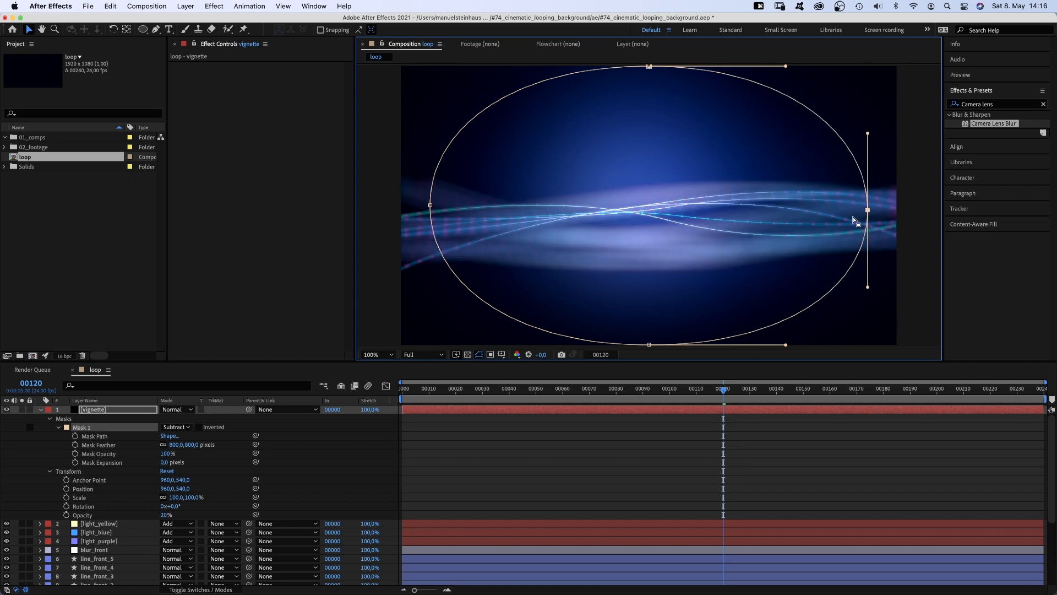
pyautogui.click(40, 409)
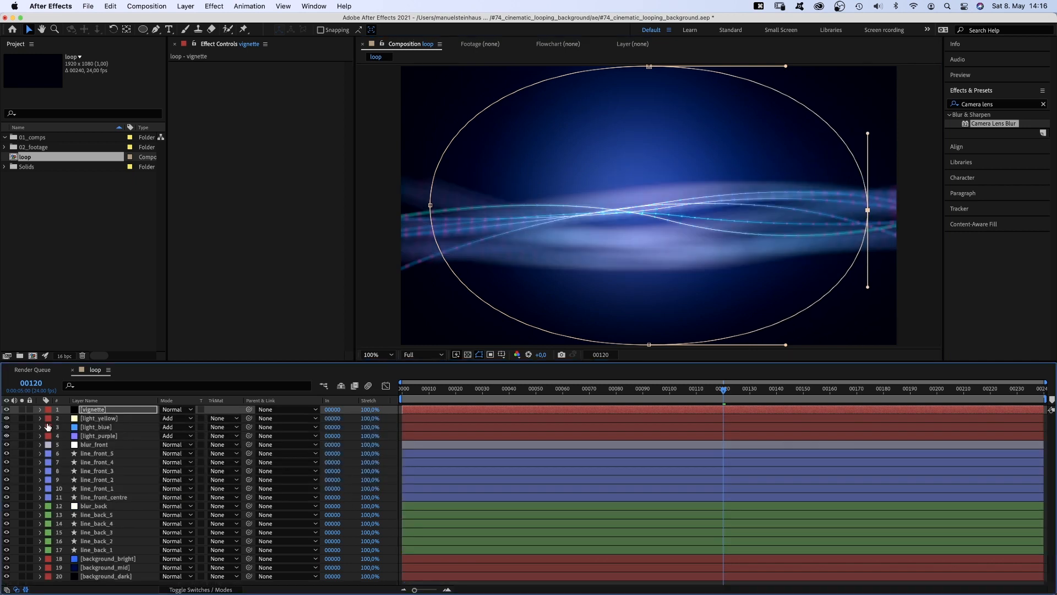
# Add an adjustment layer above the vignette layer and rename it grain
pyautogui.press('alt+super+y')
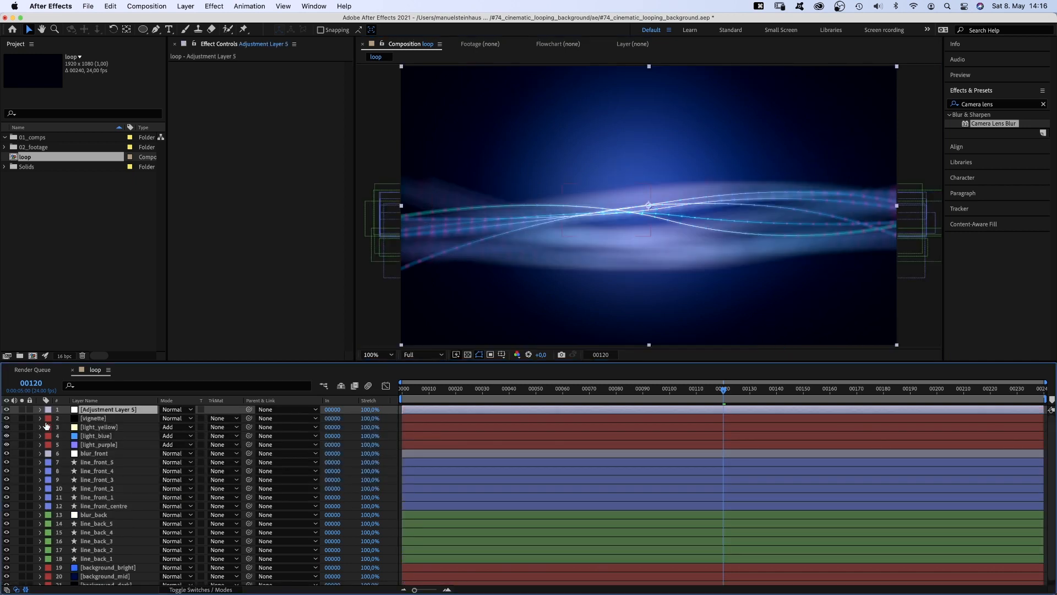
pyautogui.press('Return')
pyautogui.write('grain')
pyautogui.press('Return')
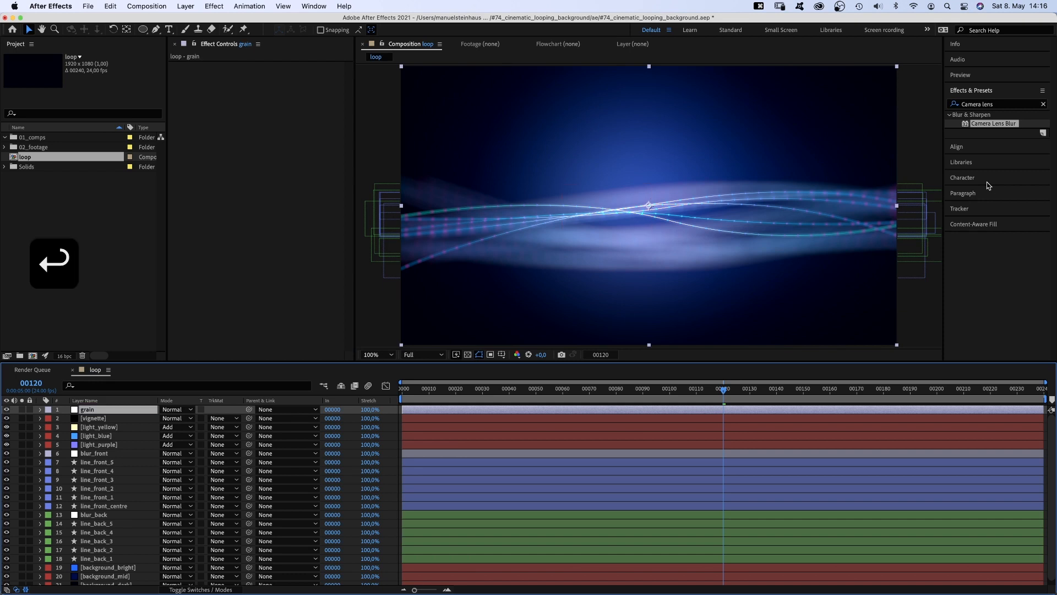
# Apply the Add Grain effect to the grain layer and set its Viewing Mode to Final Output
pyautogui.moveTo(999, 104); pyautogui.dragTo(247, 135)
pyautogui.write('add gr')
pyautogui.click(299, 74)
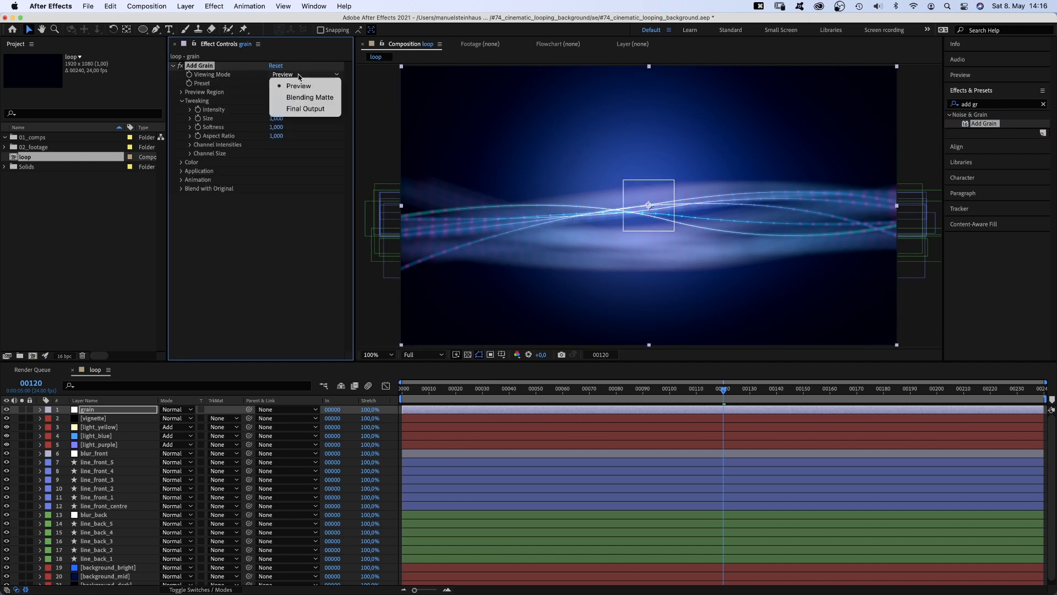
pyautogui.click(302, 110)
# Set the Add Grain effect's Intensity to 0,5 and Size to 0,5
pyautogui.click(275, 110)
pyautogui.write('0,5')
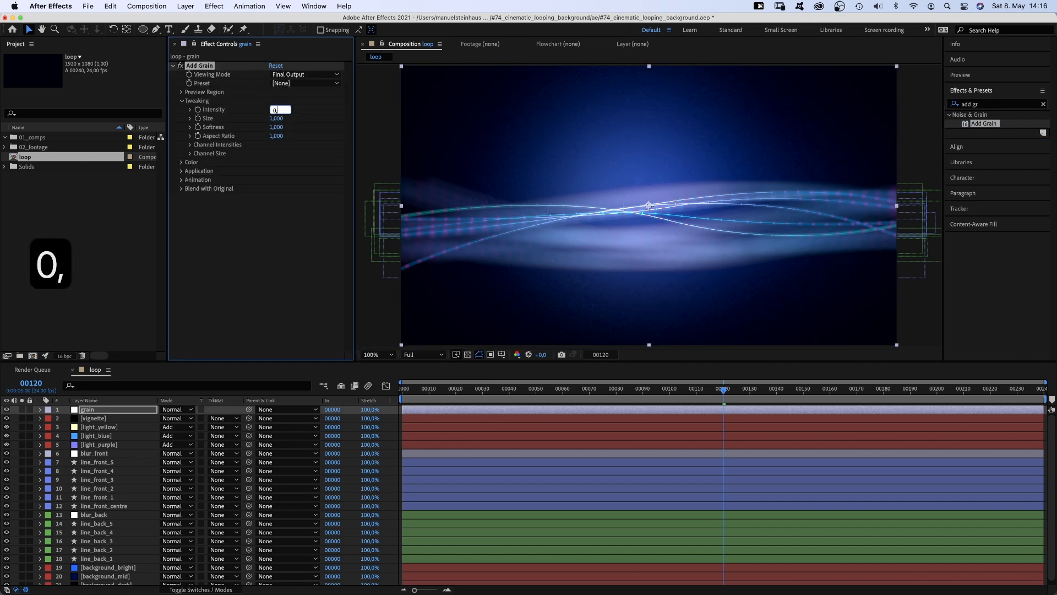
pyautogui.press('Return')
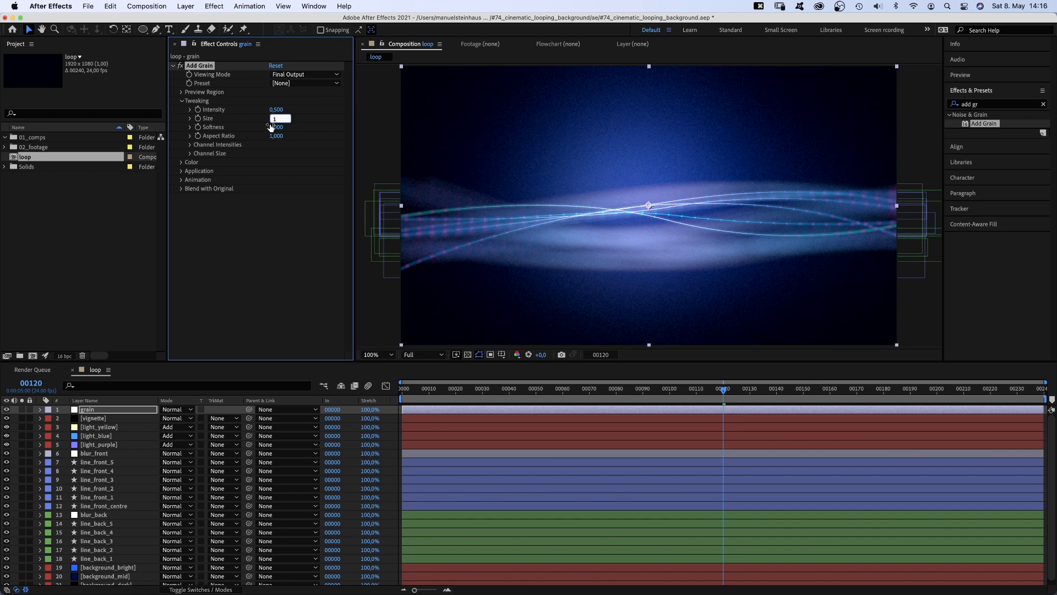
pyautogui.write('0,5')
pyautogui.press('Return')
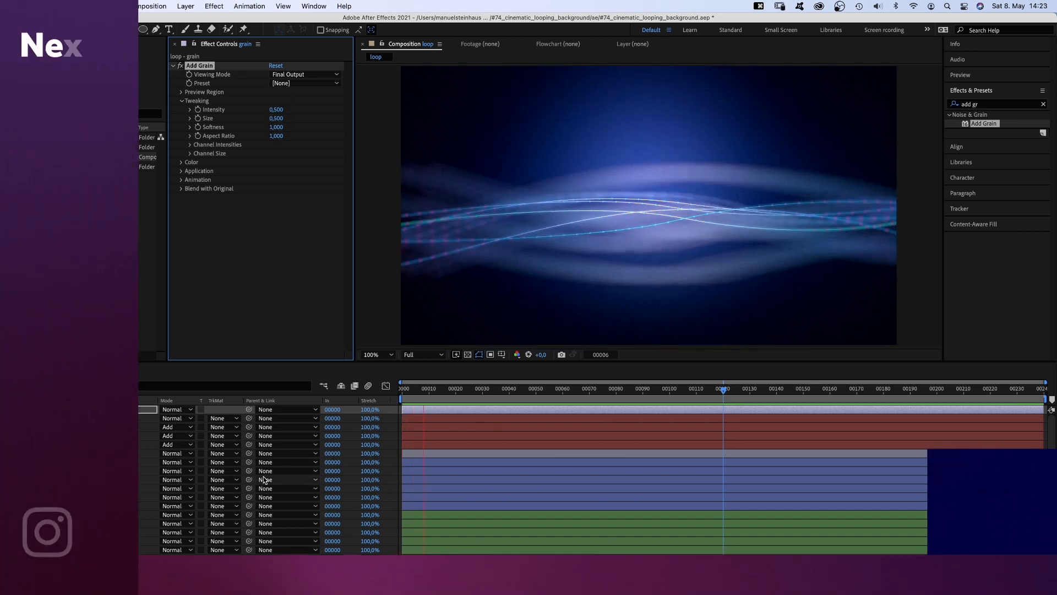